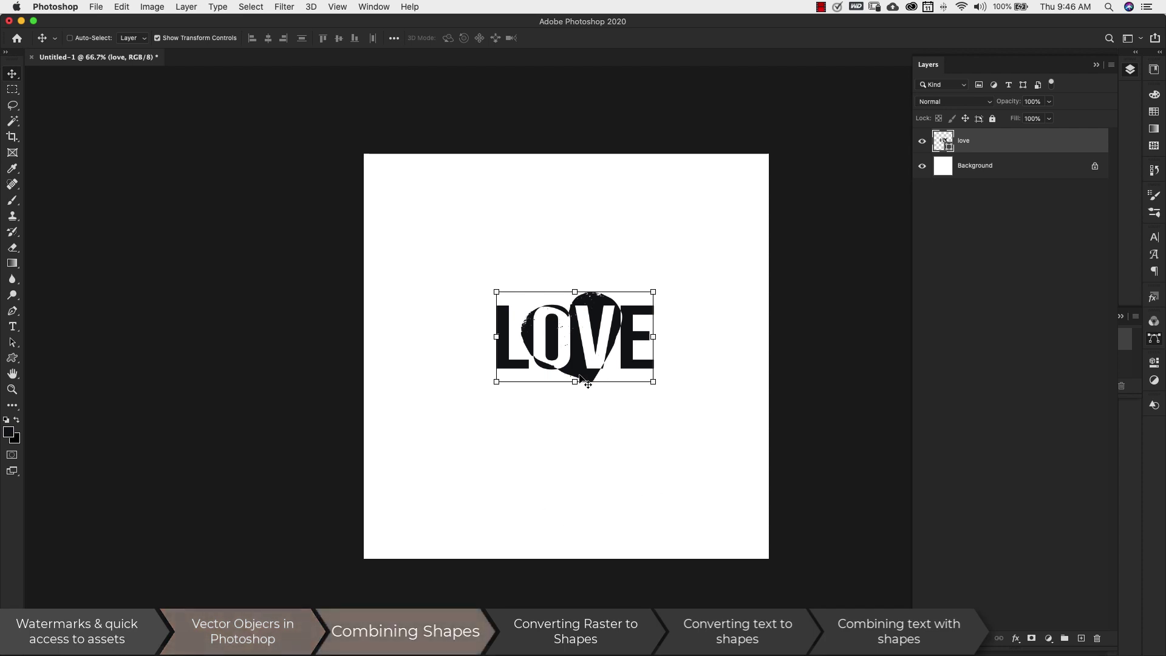
Drag the love layer's LOVE heart graphic down to the bottom edge of the canvas
left_click_drag(593, 320, 588, 484)
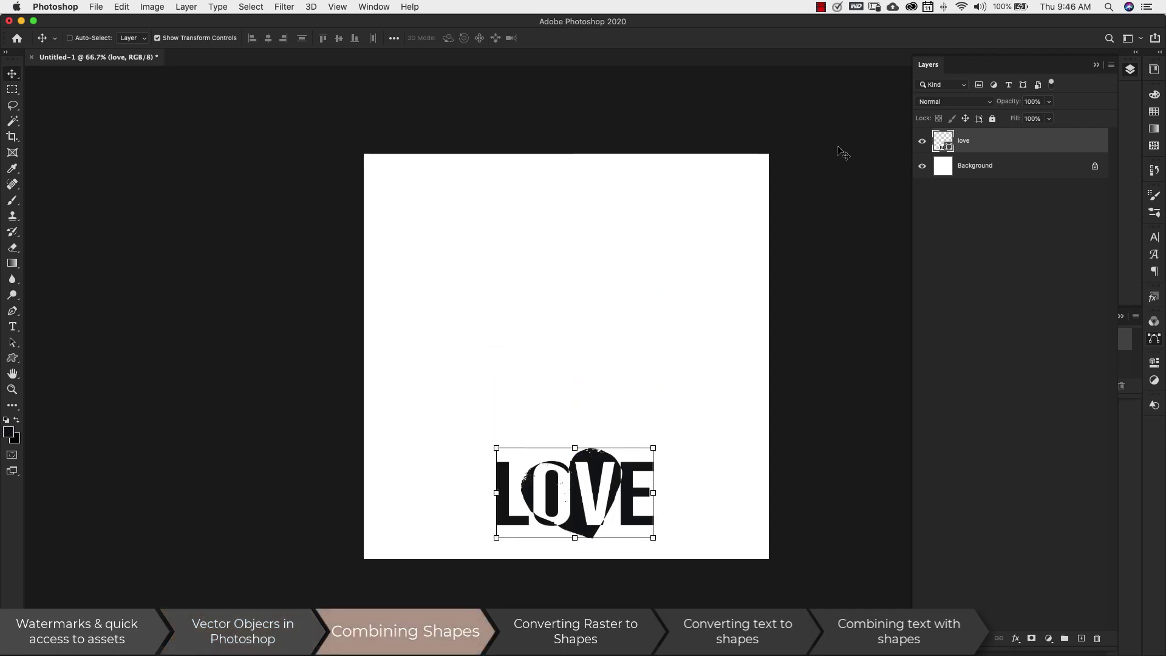
Hide the love layer and set up the Ellipse Tool with a light blue fill
left_click(922, 141)
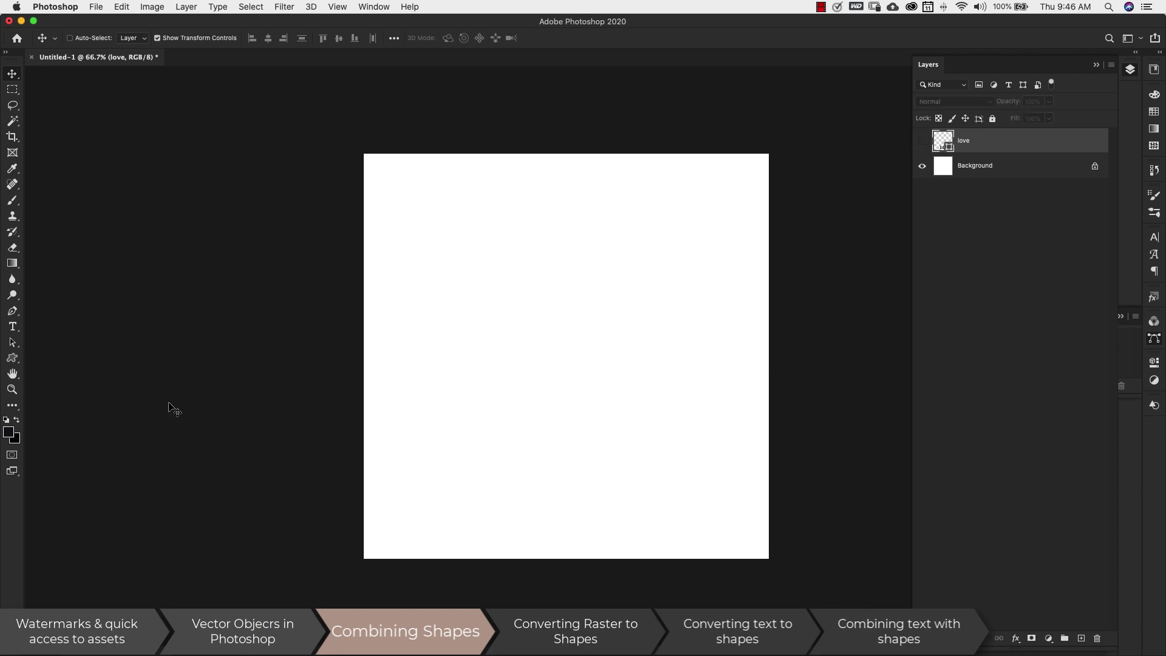
left_click(12, 359)
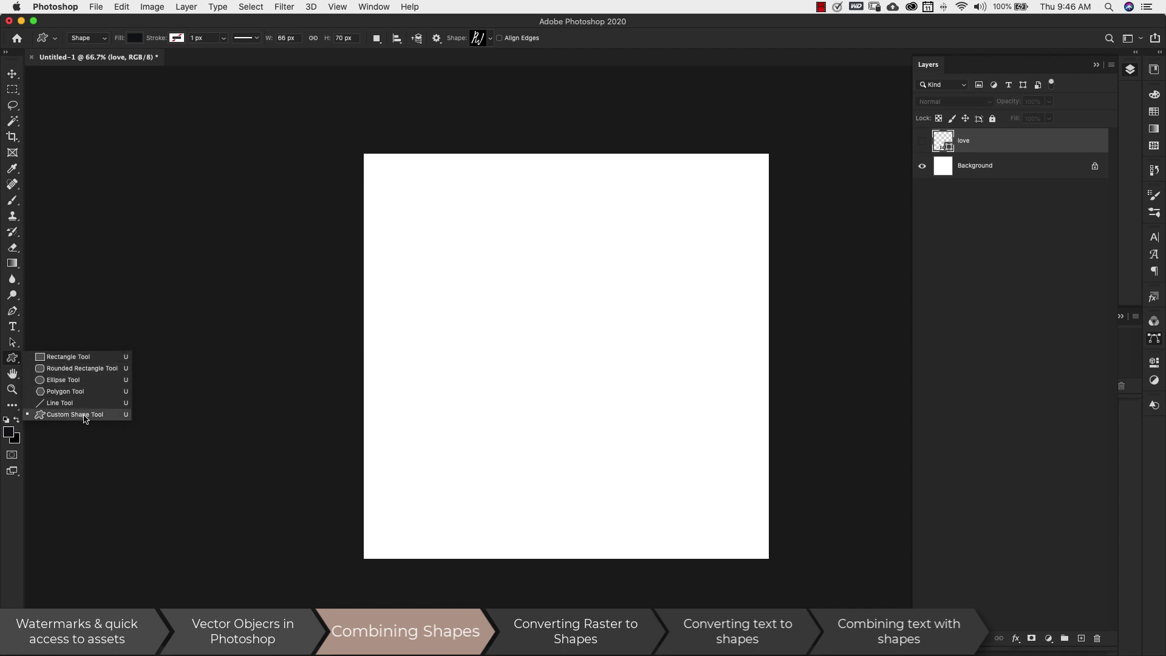
left_click(51, 381)
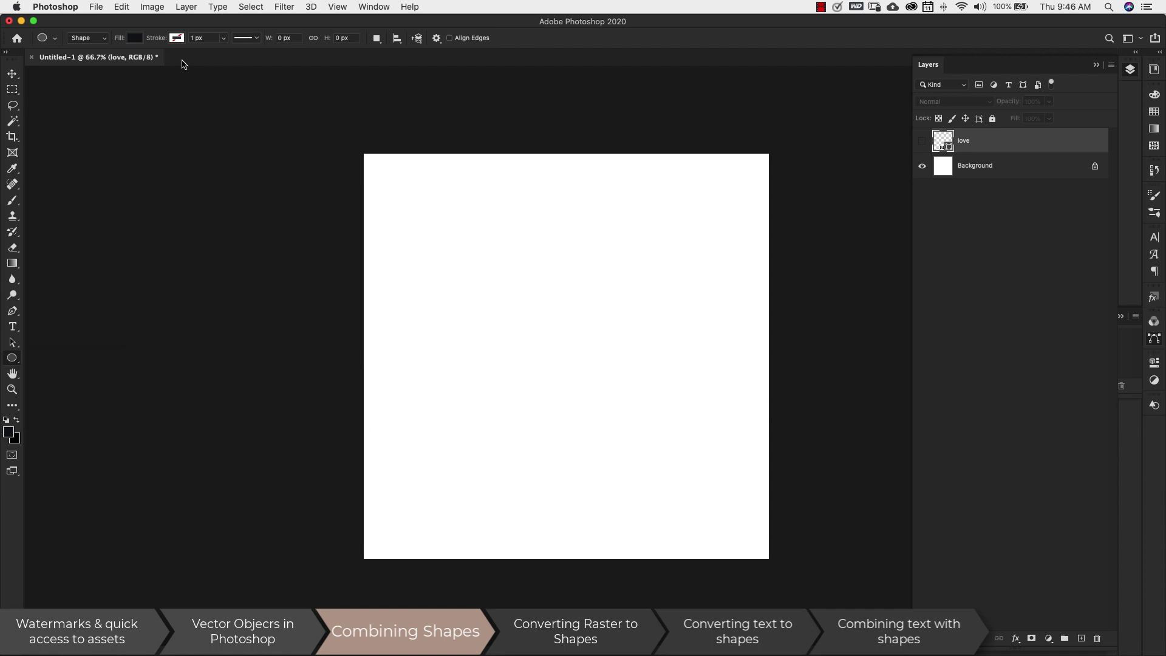
left_click(135, 37)
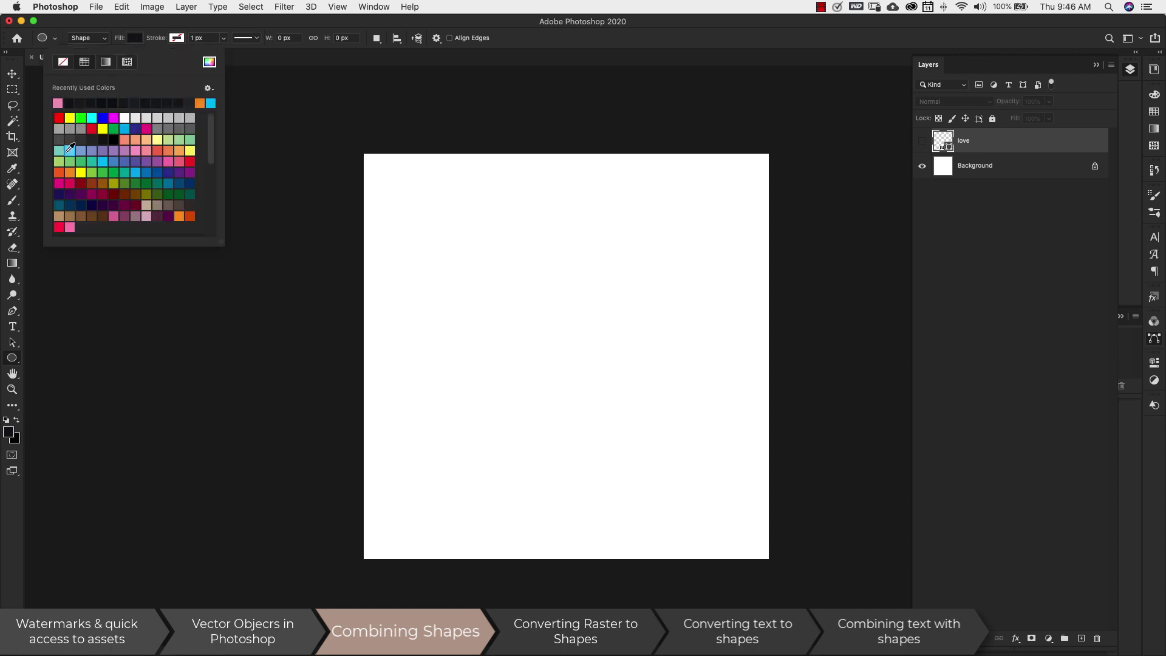
left_click(70, 149)
Draw three overlapping ellipses near the top and select the Ellipse 1–3 layers
left_click_drag(417, 201, 507, 272)
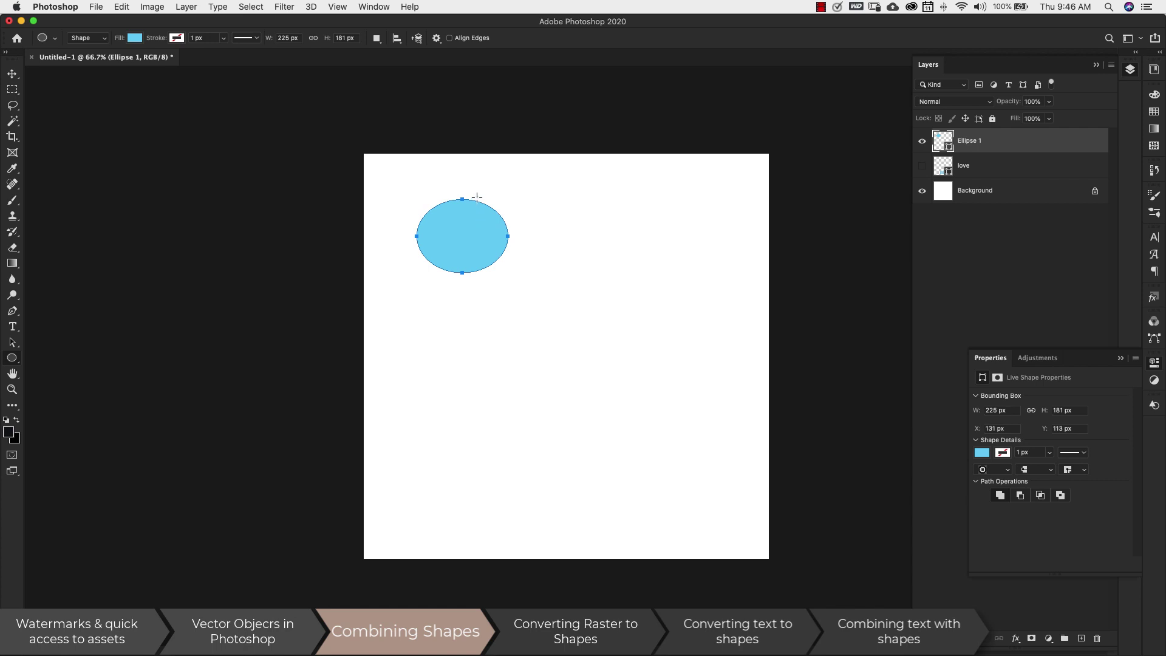
left_click_drag(477, 197, 552, 255)
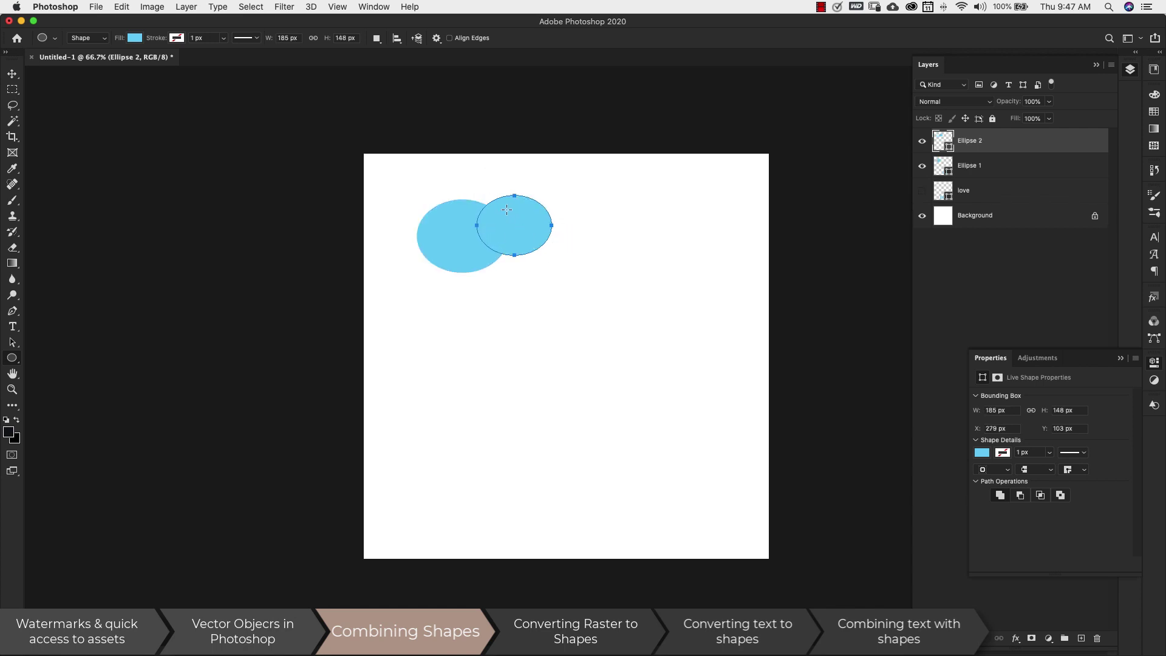
left_click_drag(507, 210, 619, 276)
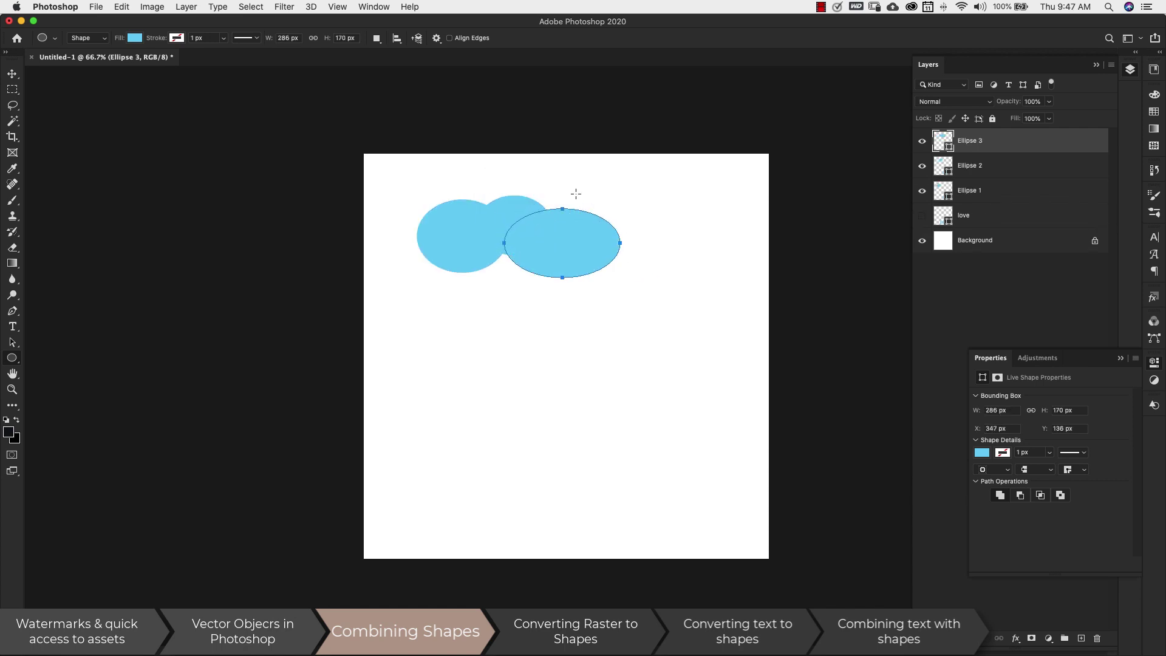
key("Escape")
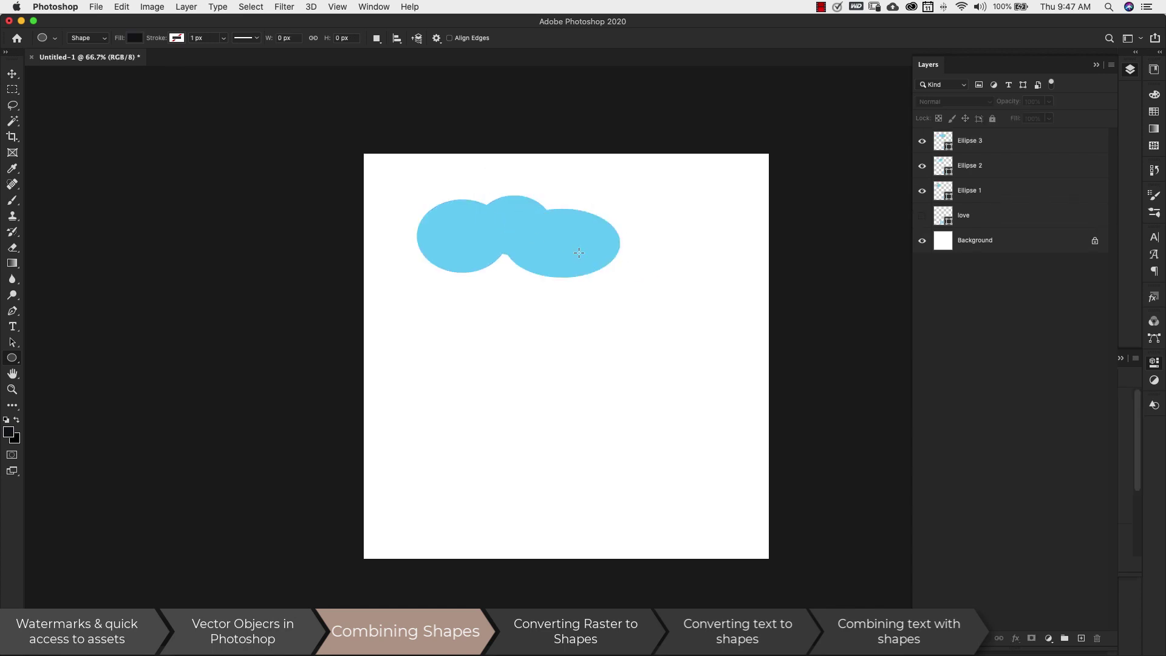
left_click(986, 146)
left_click(1006, 193, "shift")
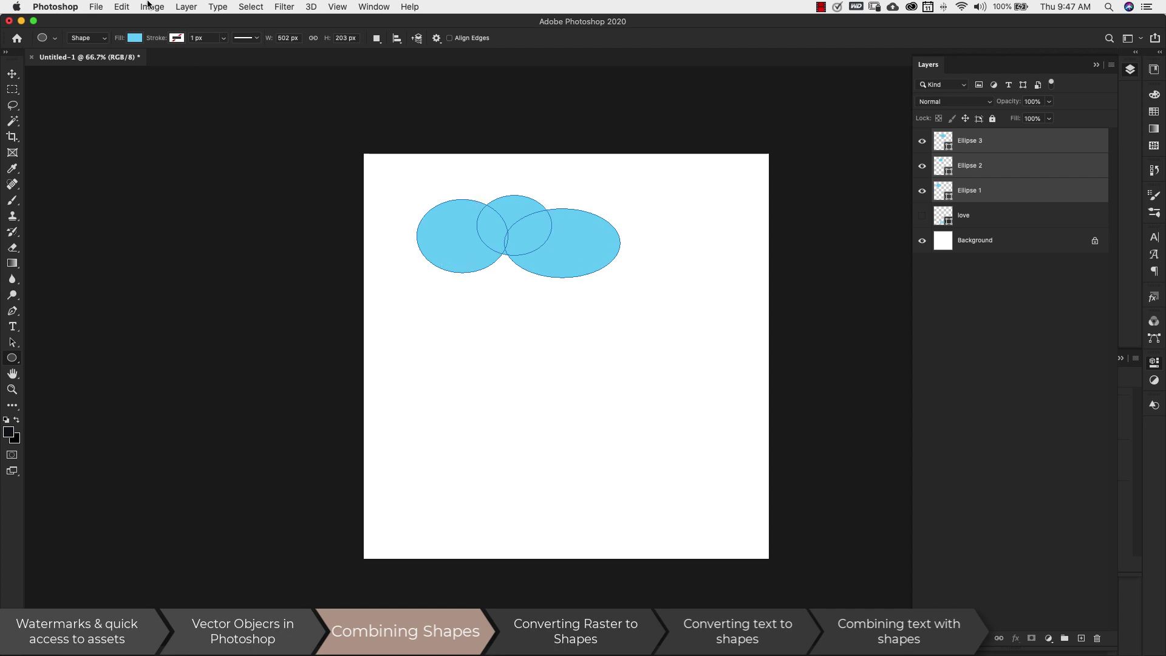
Save the selected ellipses as a custom shape with Edit > Define Custom Shape
left_click(122, 6)
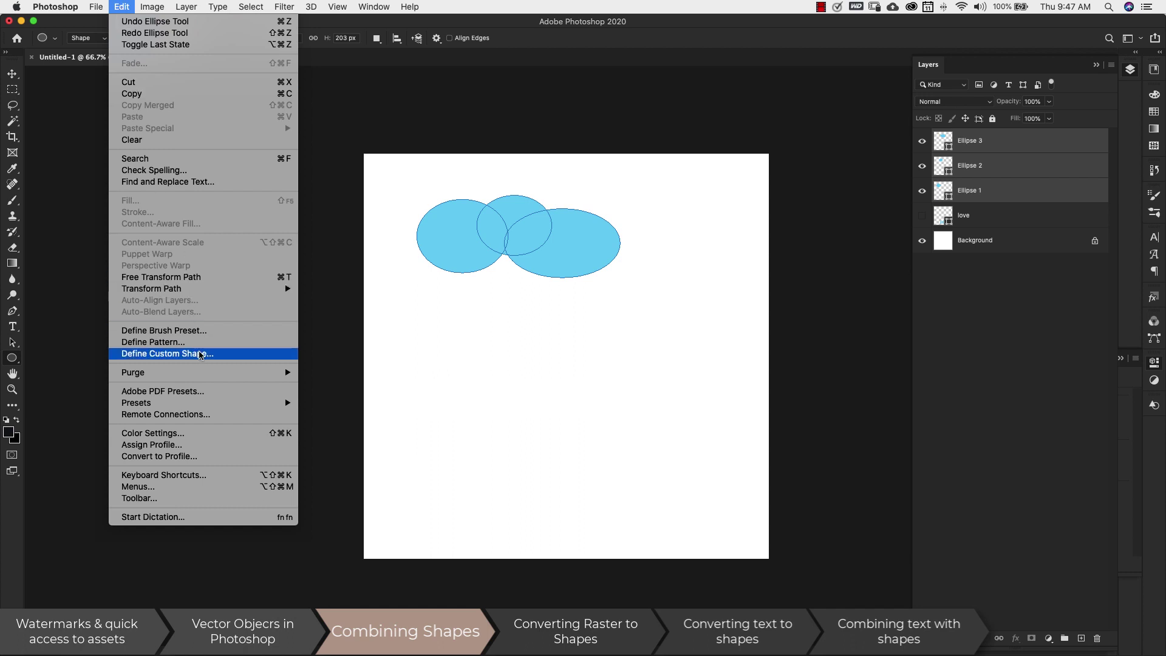
left_click(181, 354)
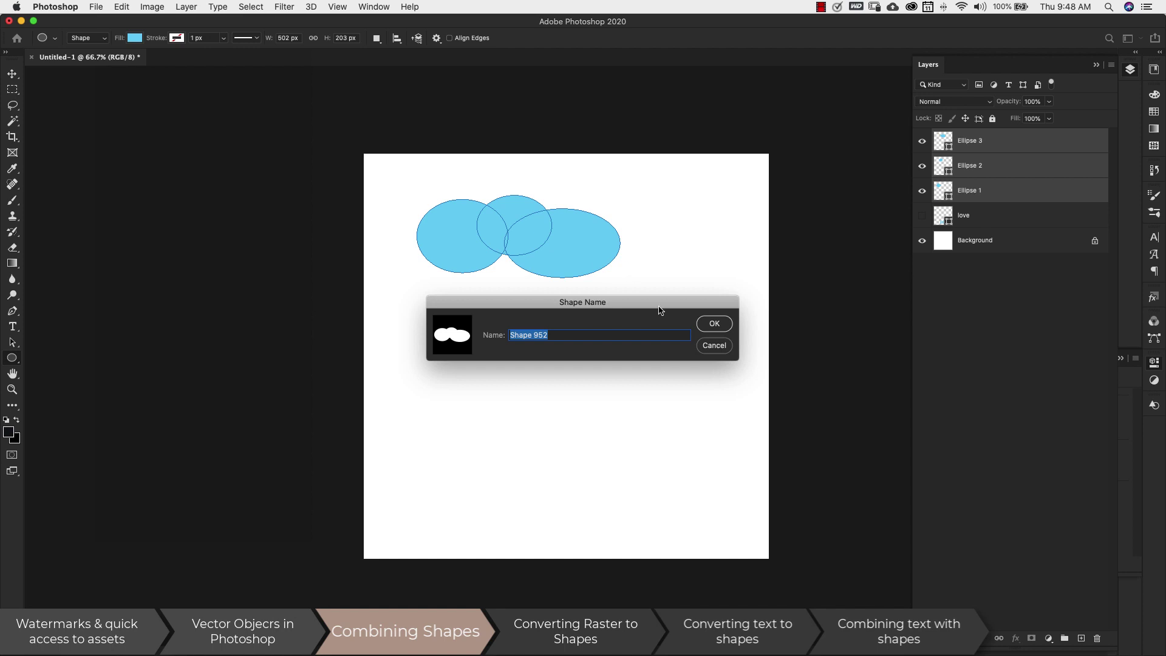
left_click(711, 324)
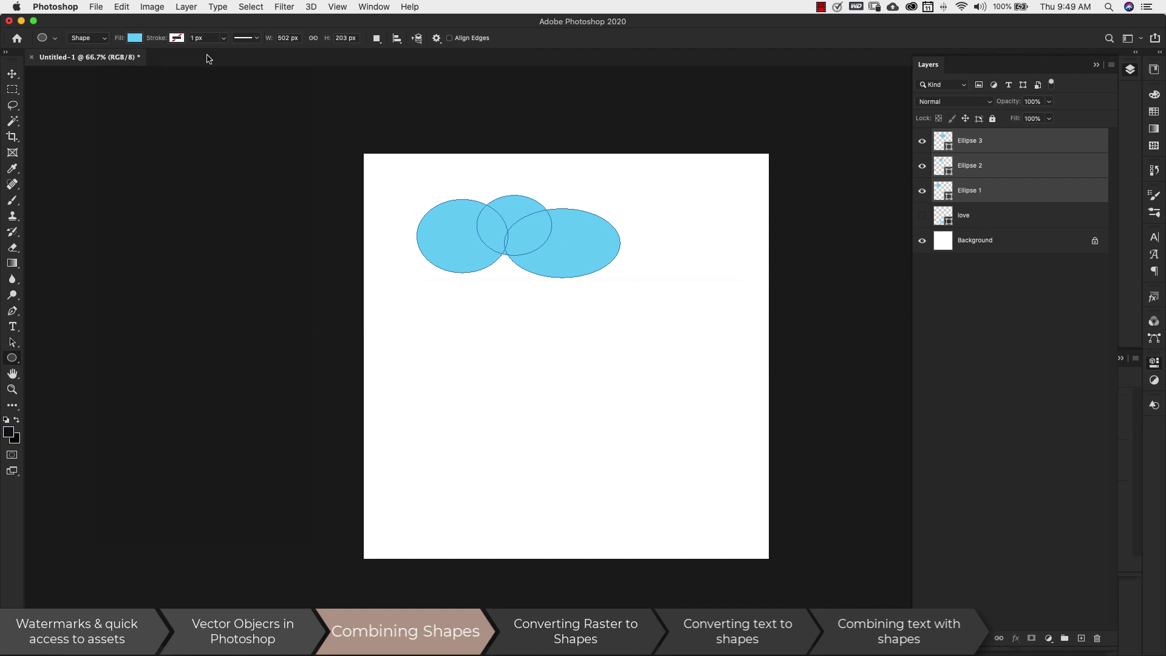
left_click(122, 7)
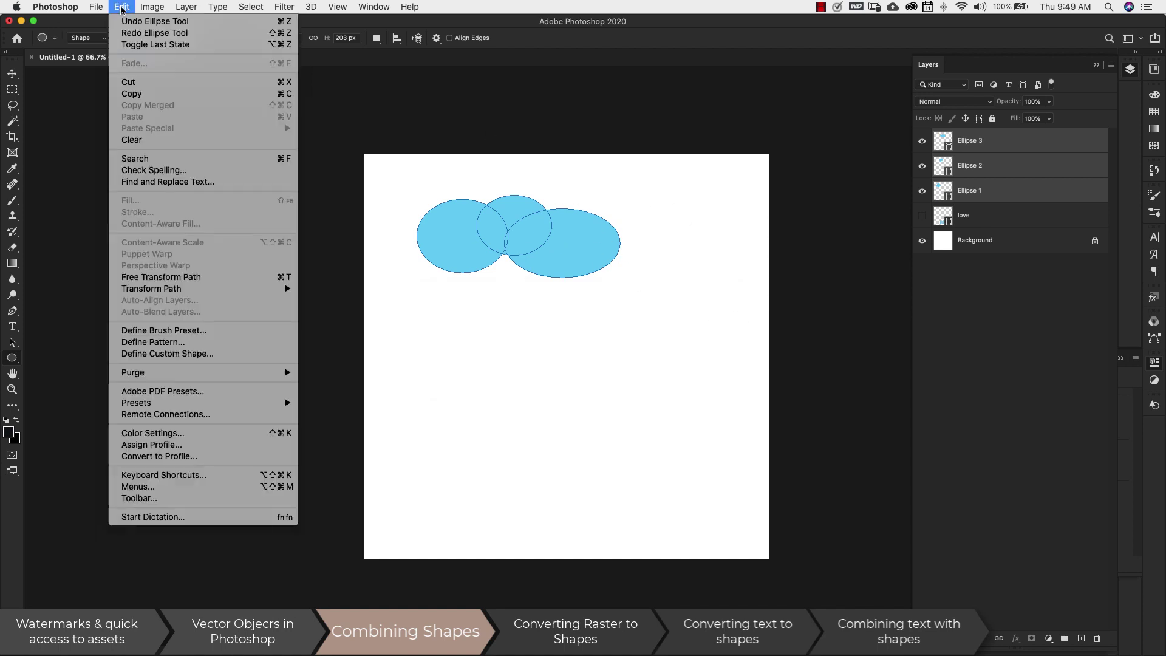
left_click(167, 354)
left_click(715, 324)
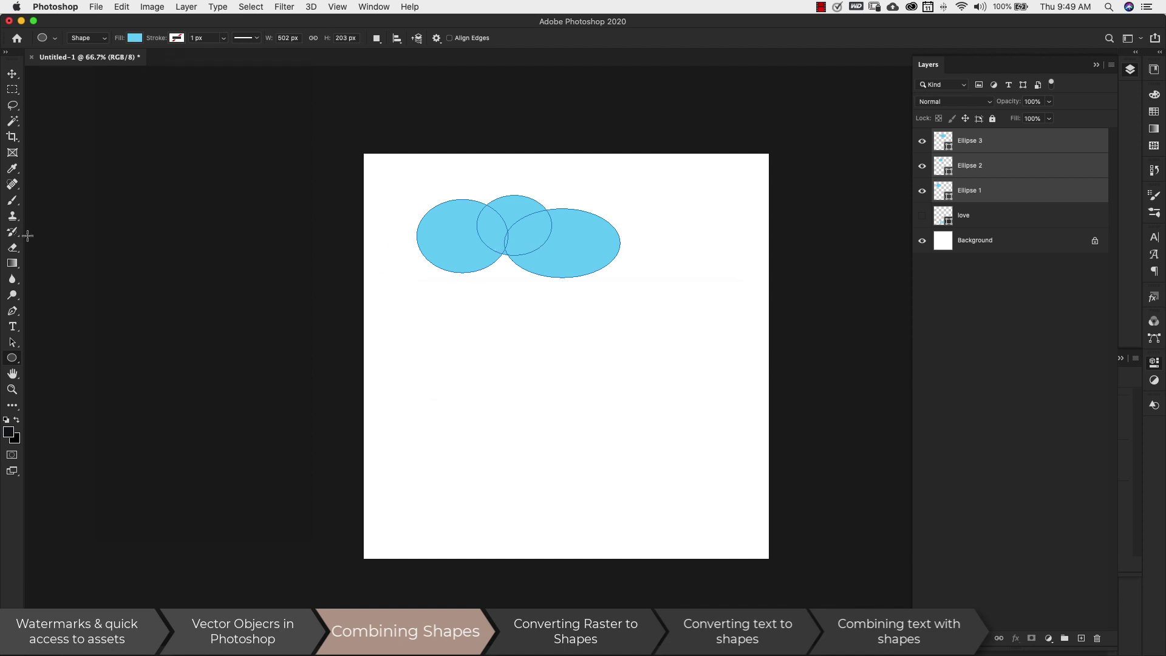
Stamp small, middle and large copies of the new cloud shape with the Custom Shape Tool
right_click(11, 358)
left_click(67, 414)
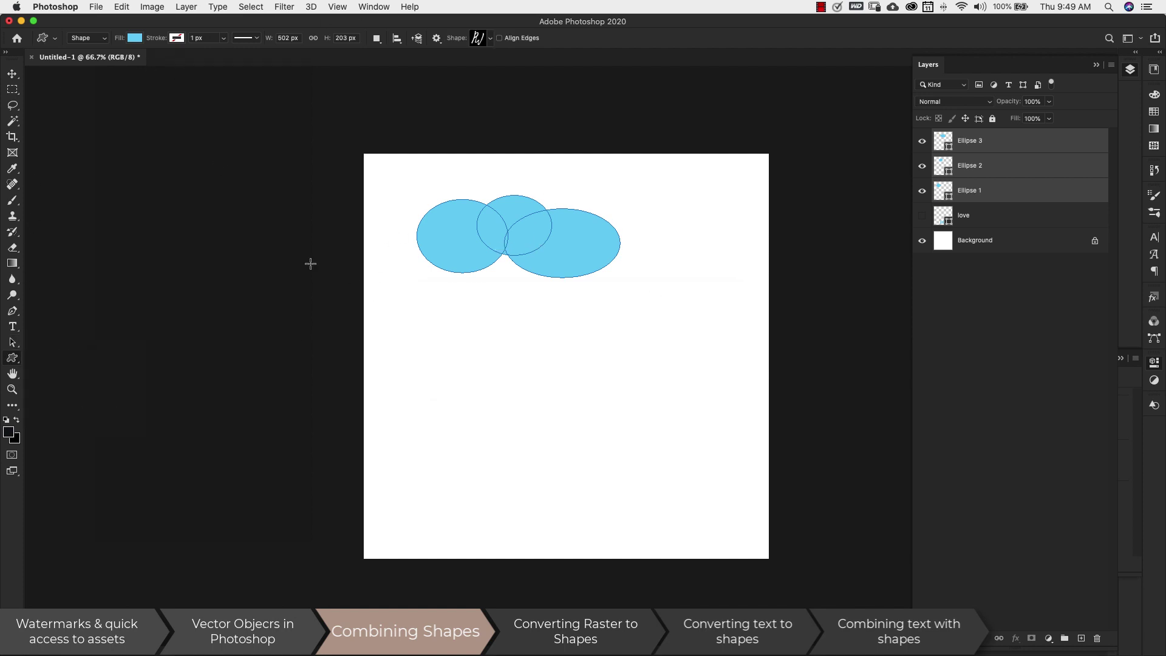
left_click(491, 39)
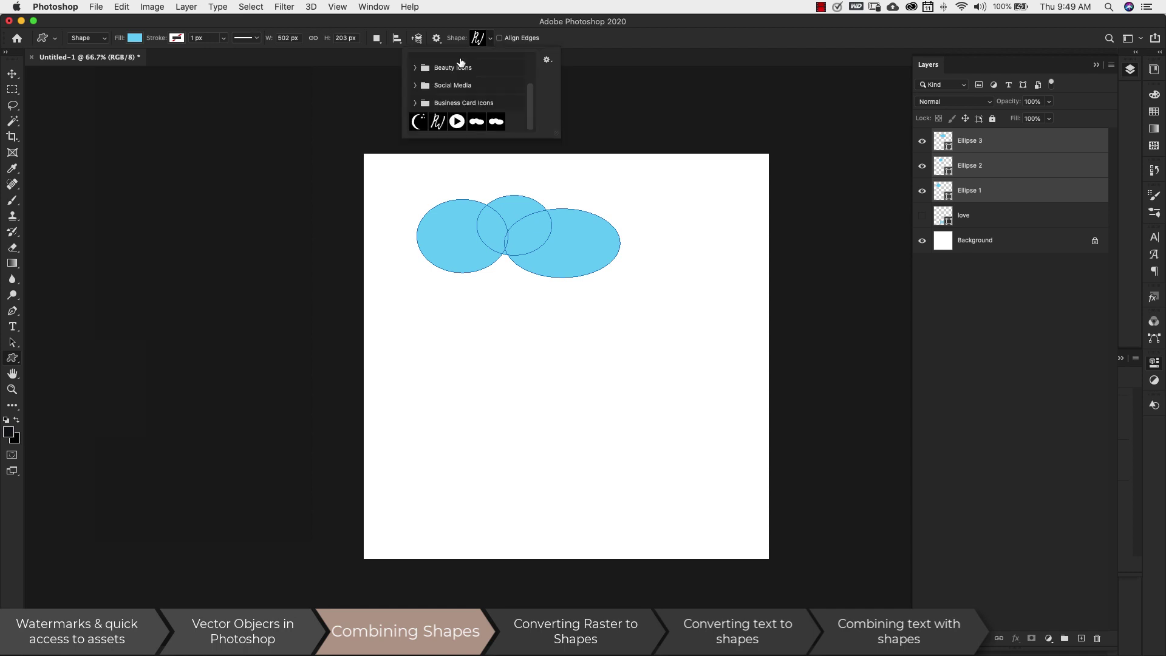
left_click(497, 122)
left_click_drag(396, 294, 486, 338)
left_click_drag(486, 285, 703, 388)
left_click_drag(393, 358, 704, 498)
Recolour the middle cloud bright cyan and the small cloud medium blue
left_click(989, 162)
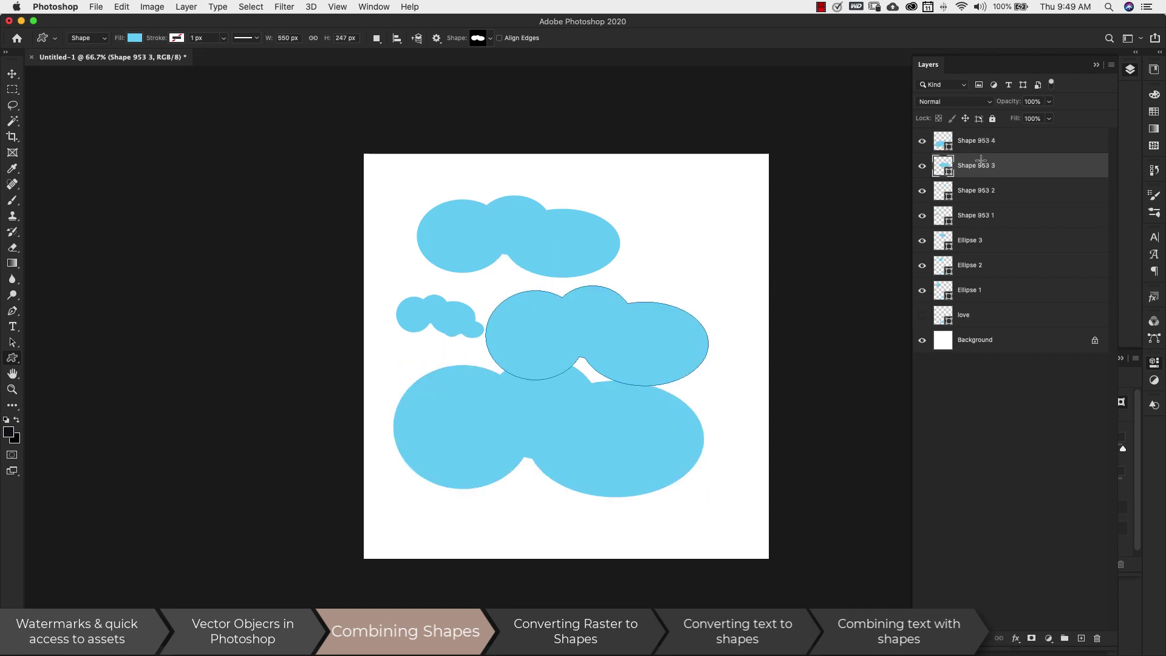
left_click(137, 38)
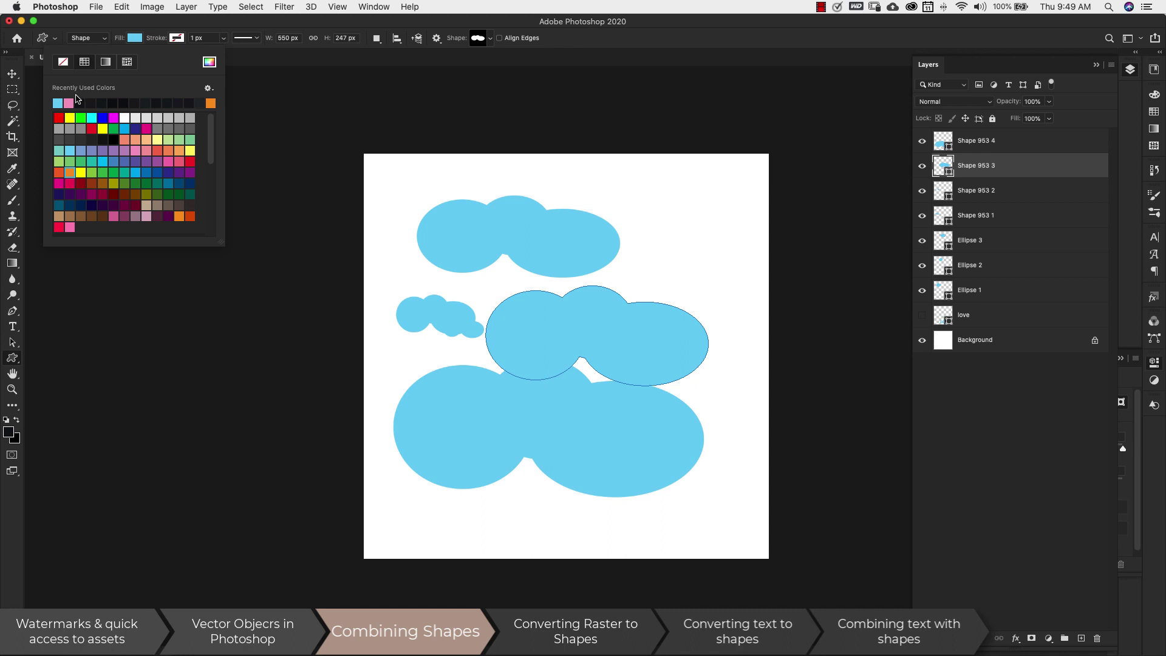
left_click(105, 160)
key("alt+bracketleft")
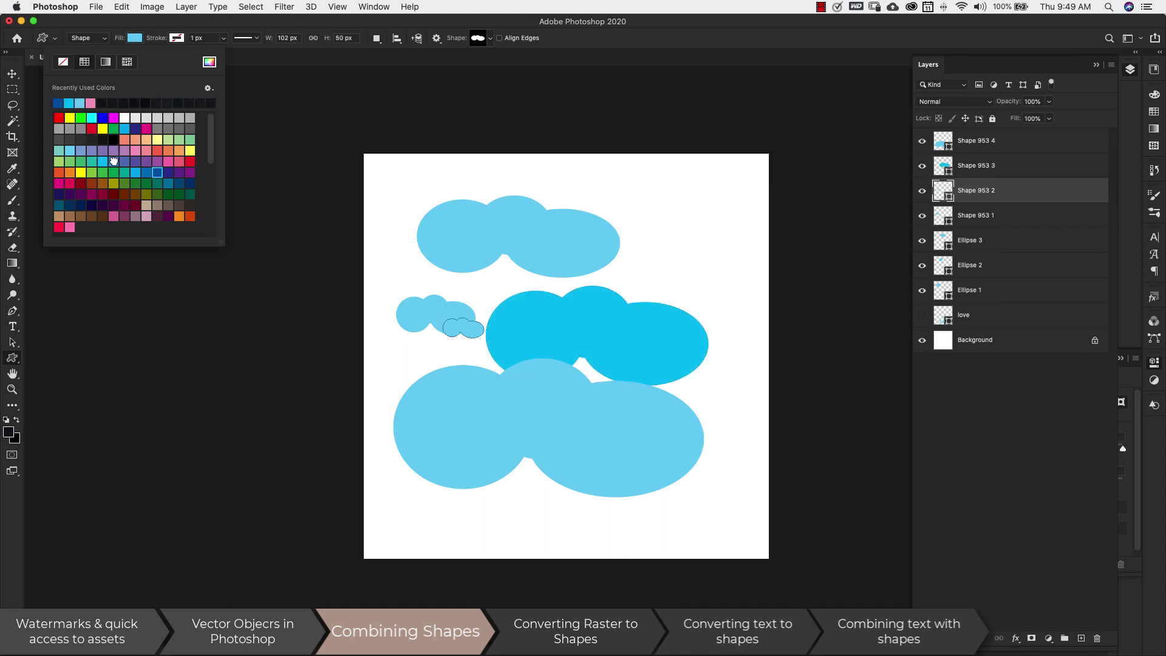
left_click(114, 161)
key("Return")
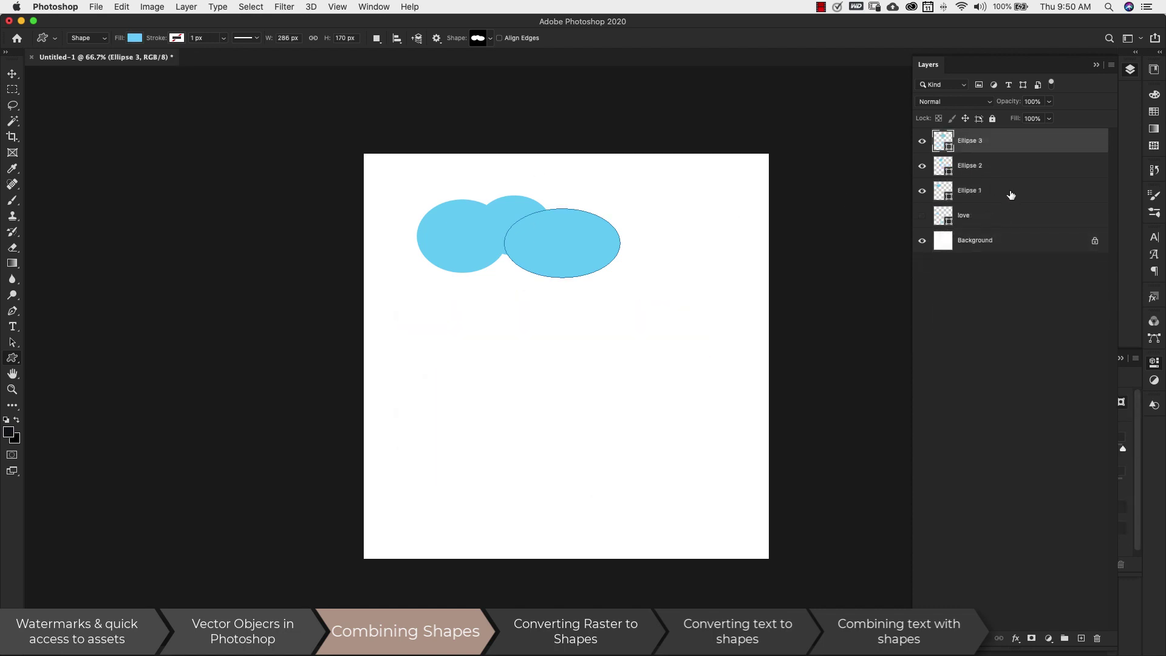
Merge Ellipse 1–3 using Layer > Combine Shapes > Subtract Front Shape
left_click(1011, 195, "shift")
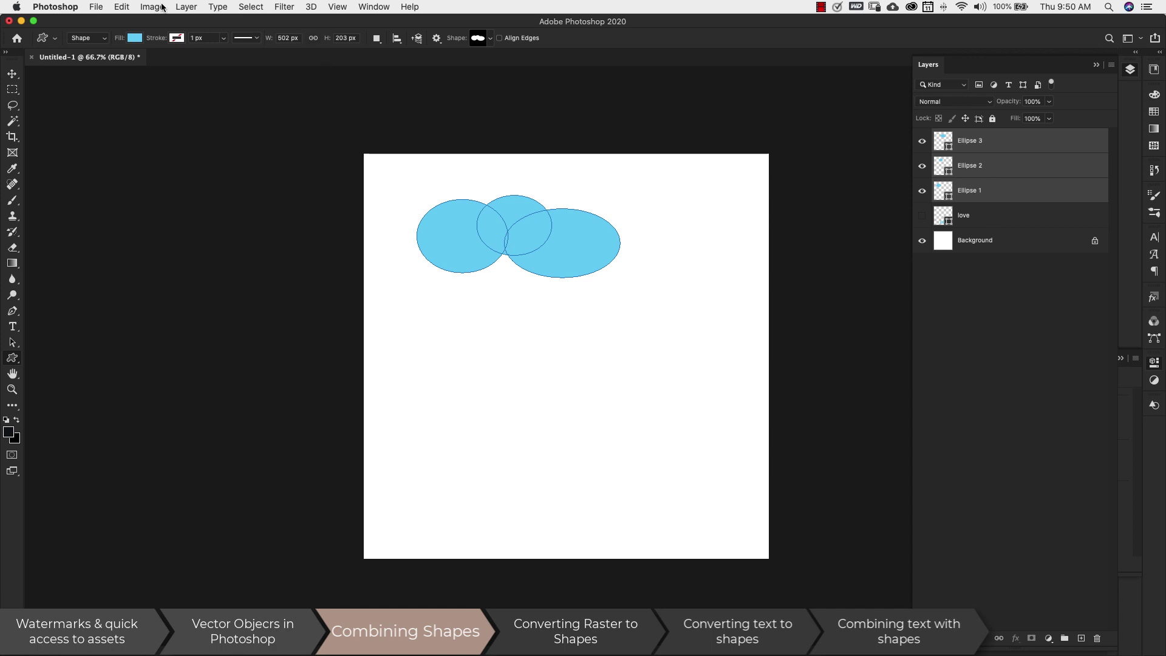
left_click(188, 9)
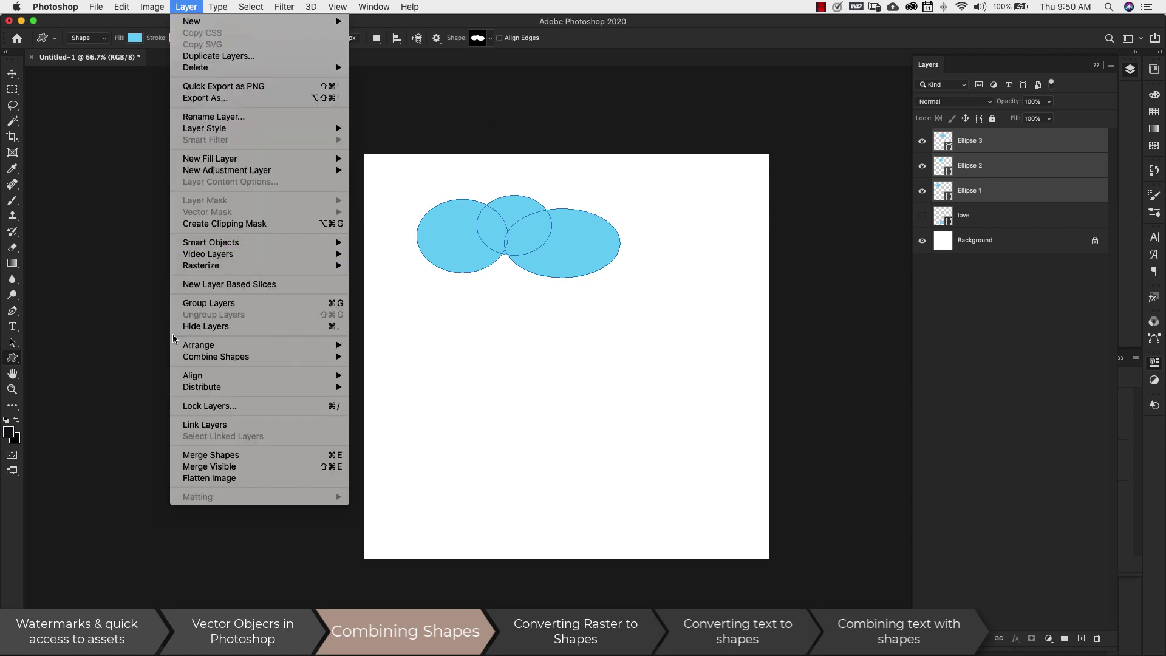
mouse_move(200, 362)
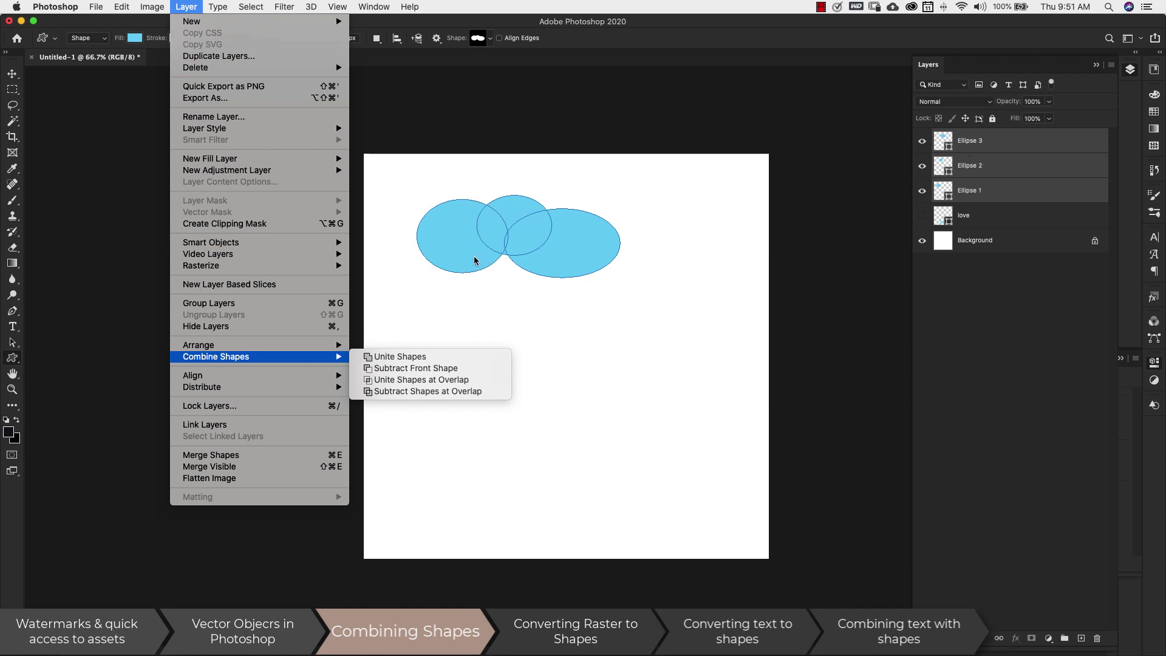
left_click(426, 369)
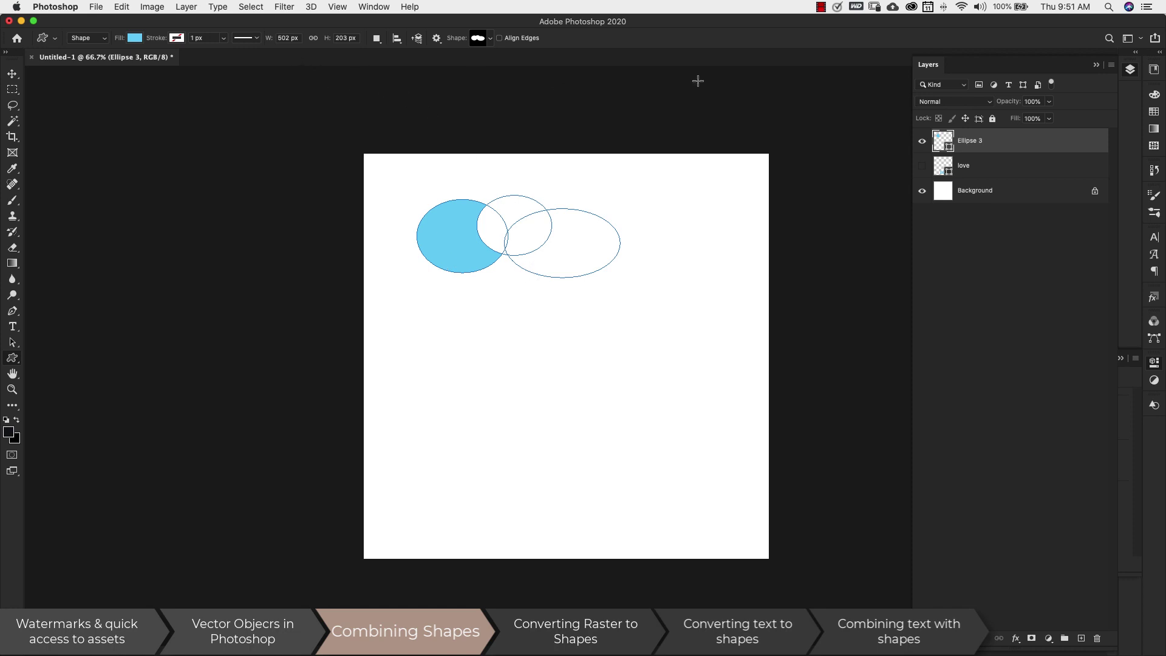
Undo the subtraction, try Unite Shapes at Overlap, then undo that too
key("super+z")
left_click(187, 7)
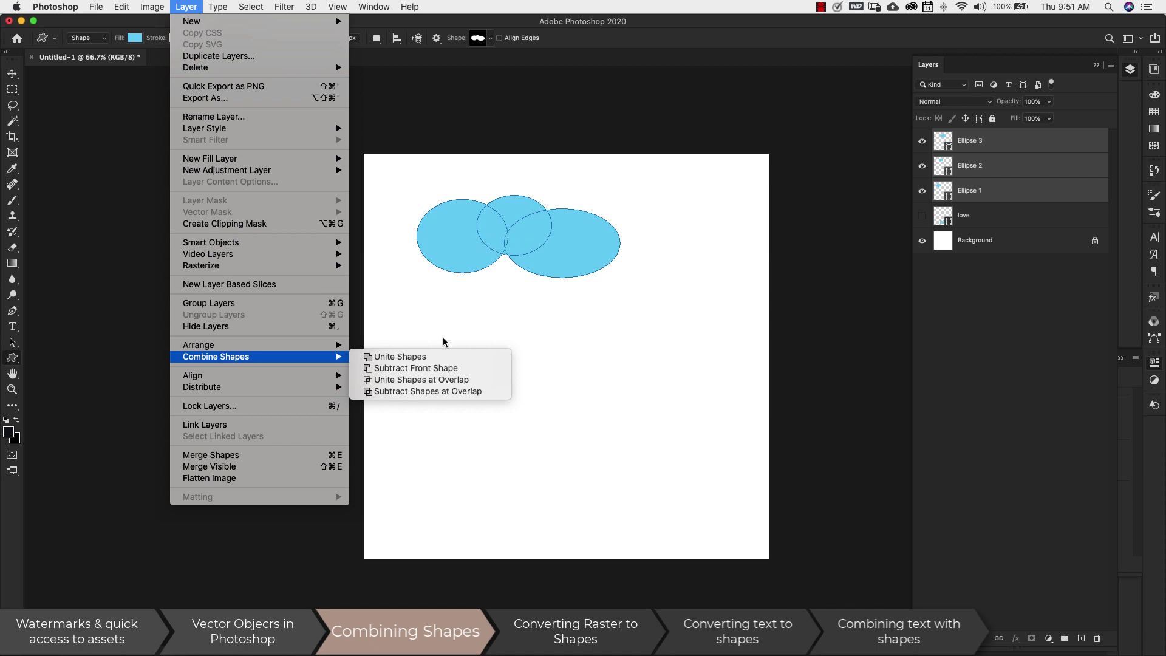
left_click(418, 380)
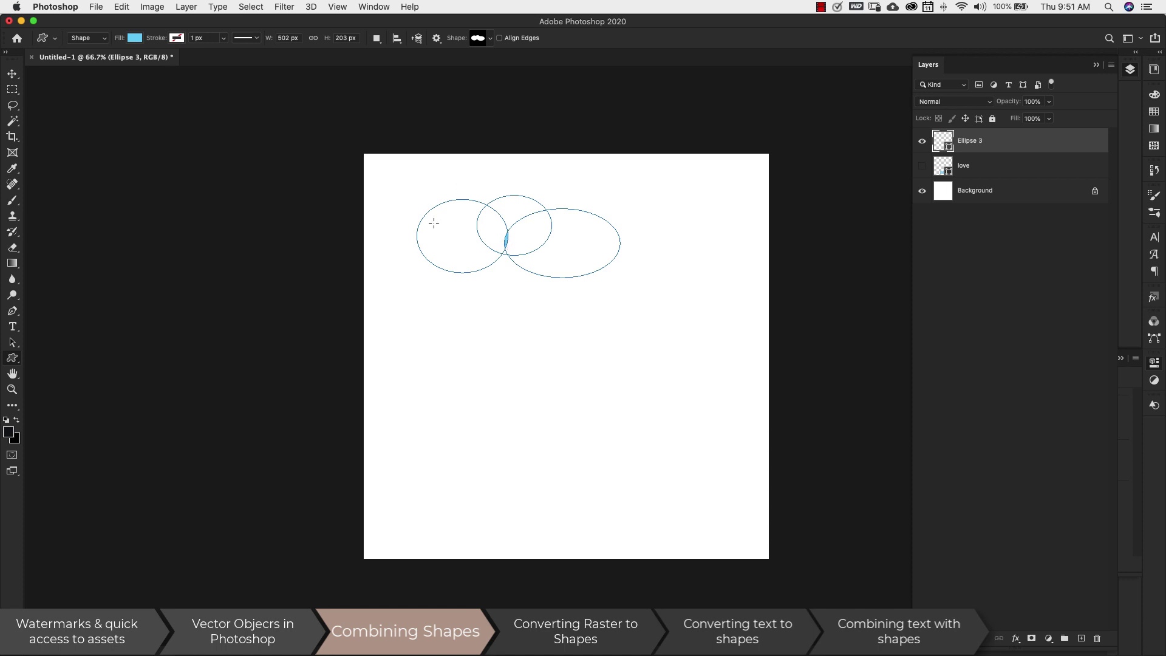
key("super+z")
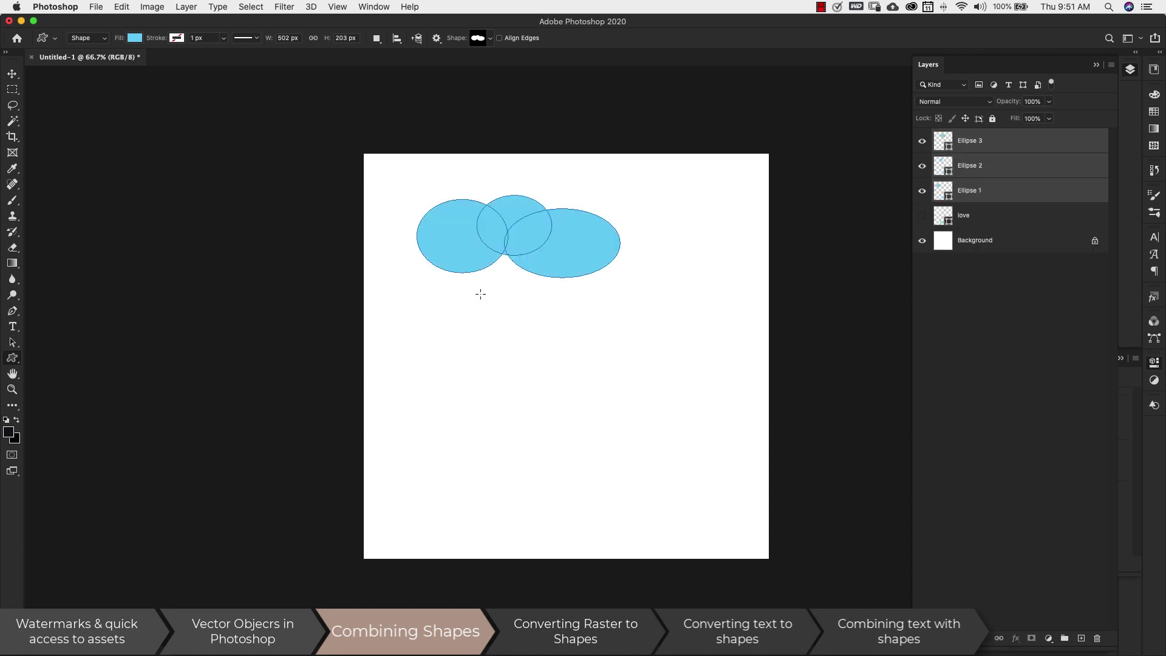
left_click(186, 7)
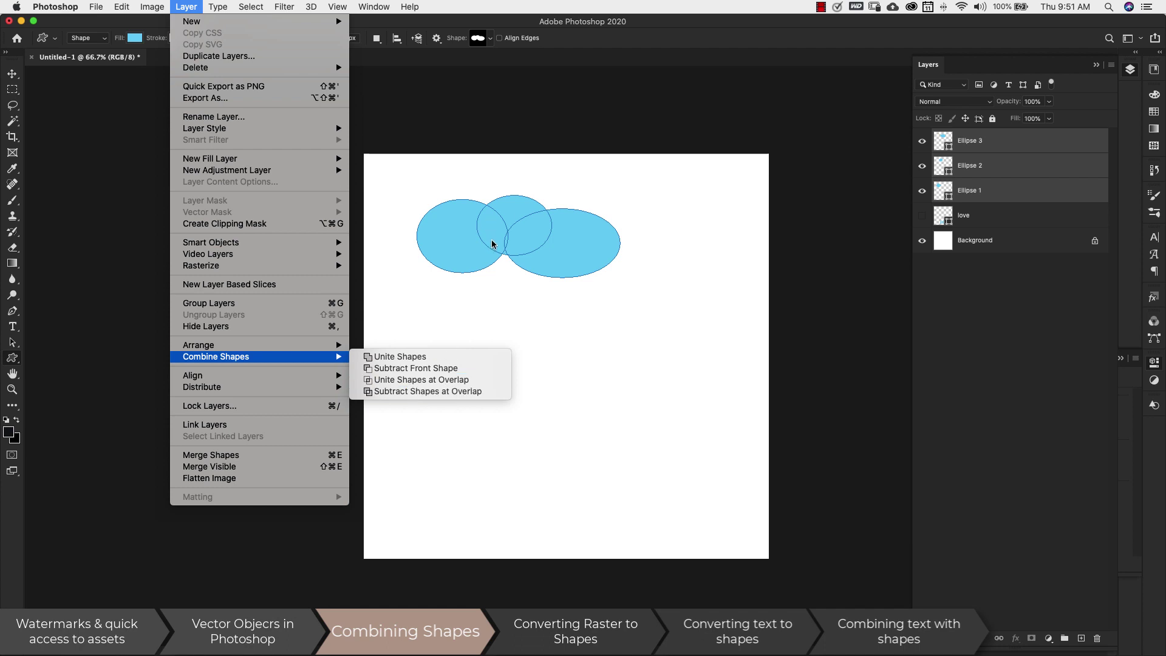
Combine the ellipses, cutting out their overlapping areas, and select the Ellipse 3 layer
left_click(411, 391)
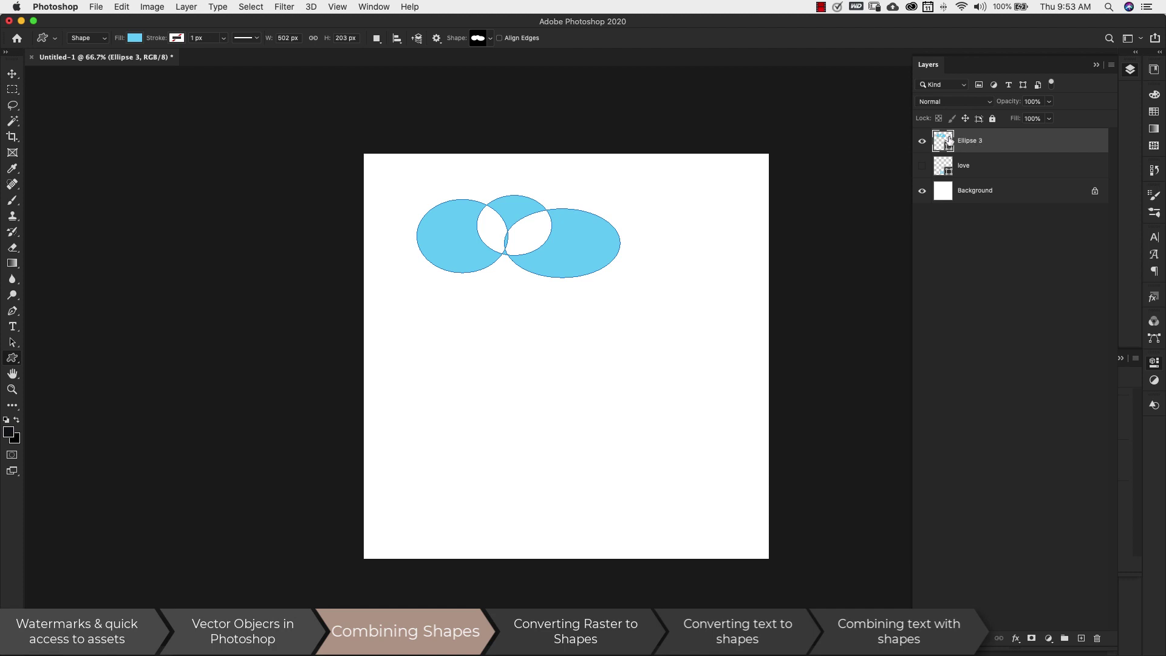
left_click(1010, 268)
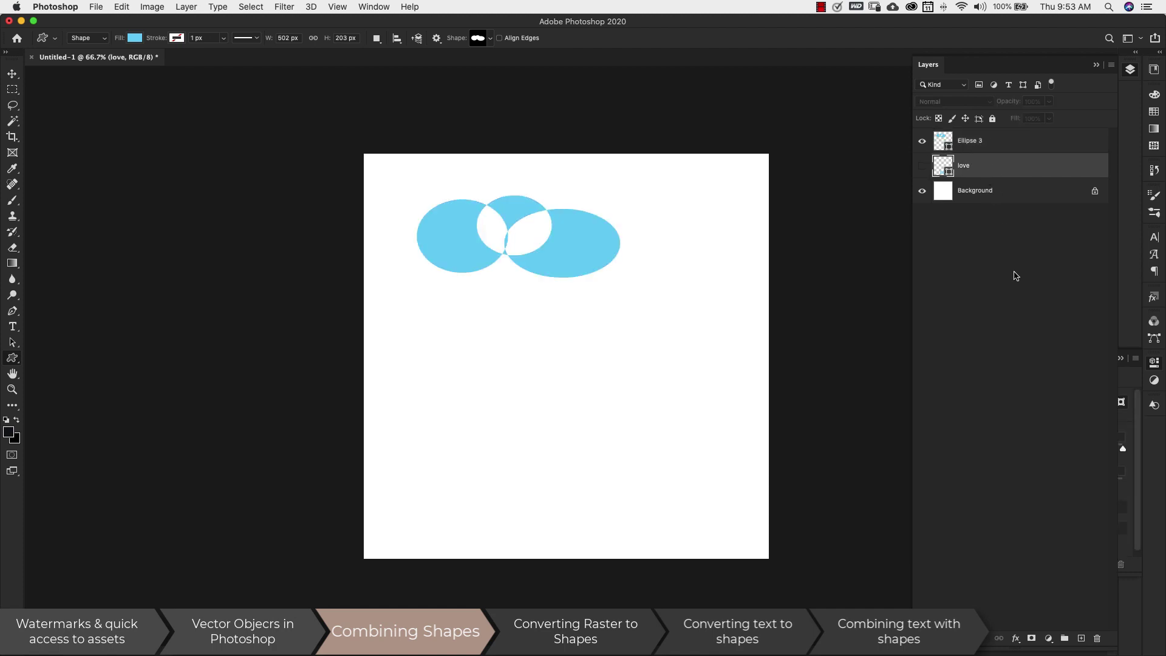
left_click(121, 8)
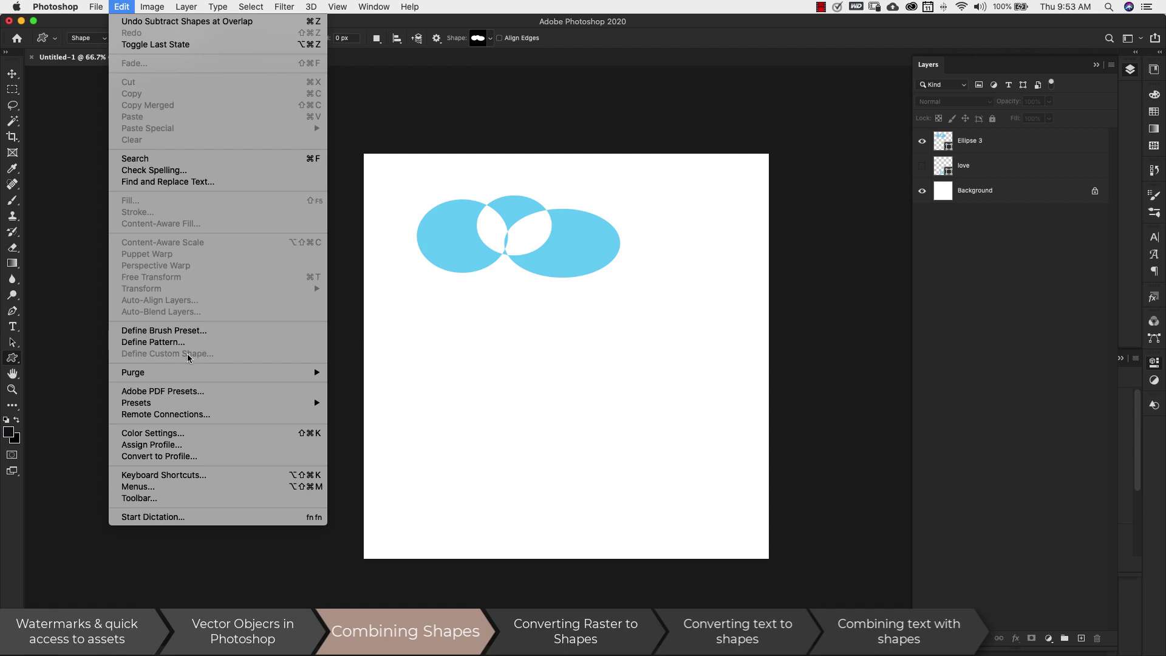
left_click(987, 146)
left_click(999, 145)
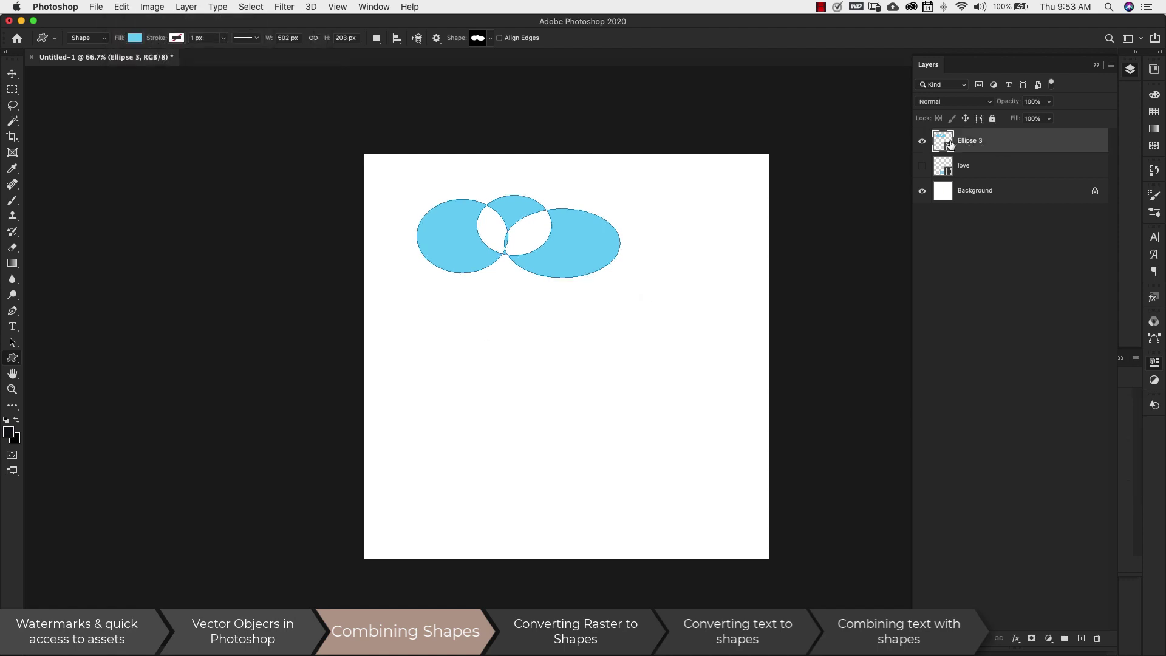
Save the combined ellipse shape as custom shape Shape 954
left_click(120, 7)
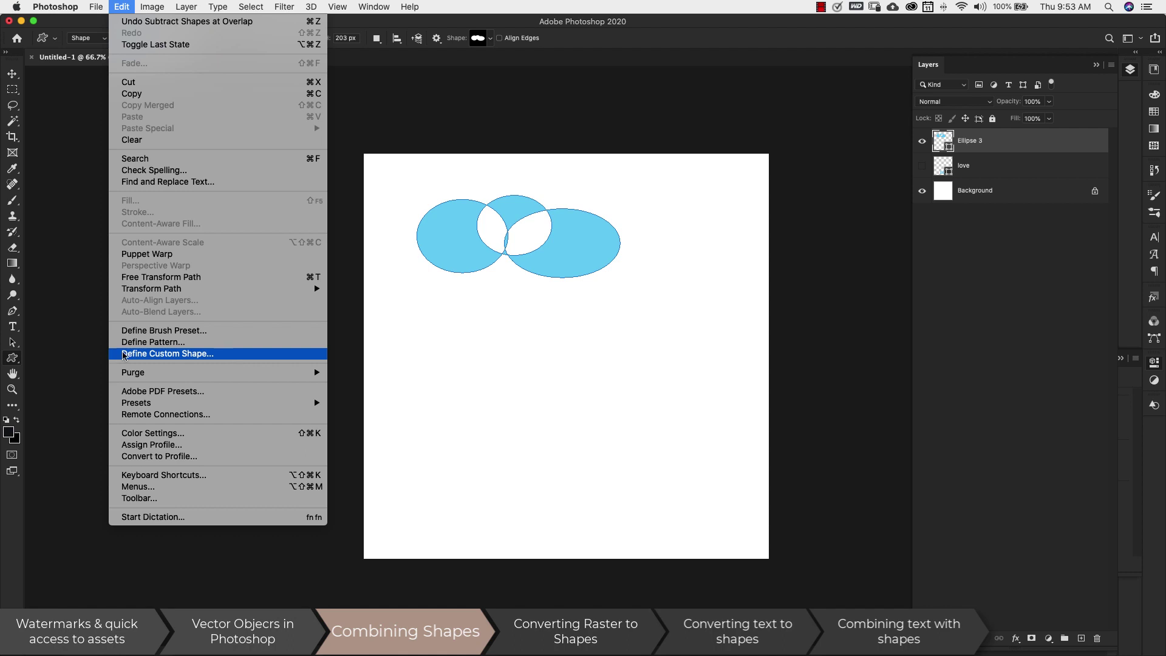
left_click(478, 206)
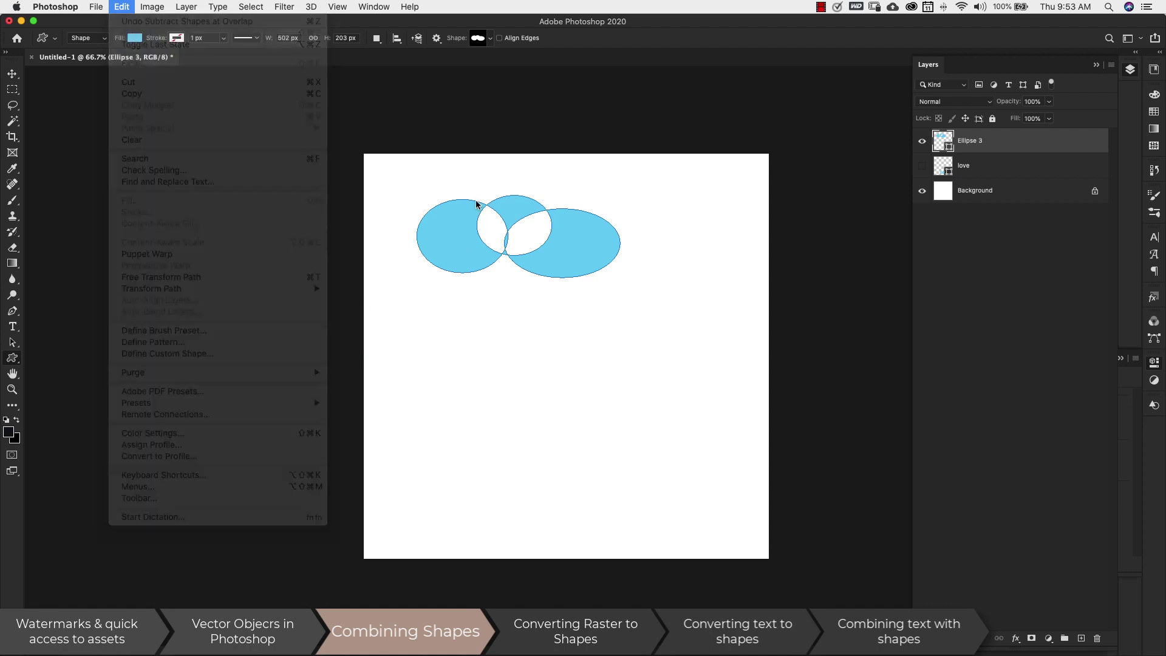
left_click(121, 8)
left_click(178, 361)
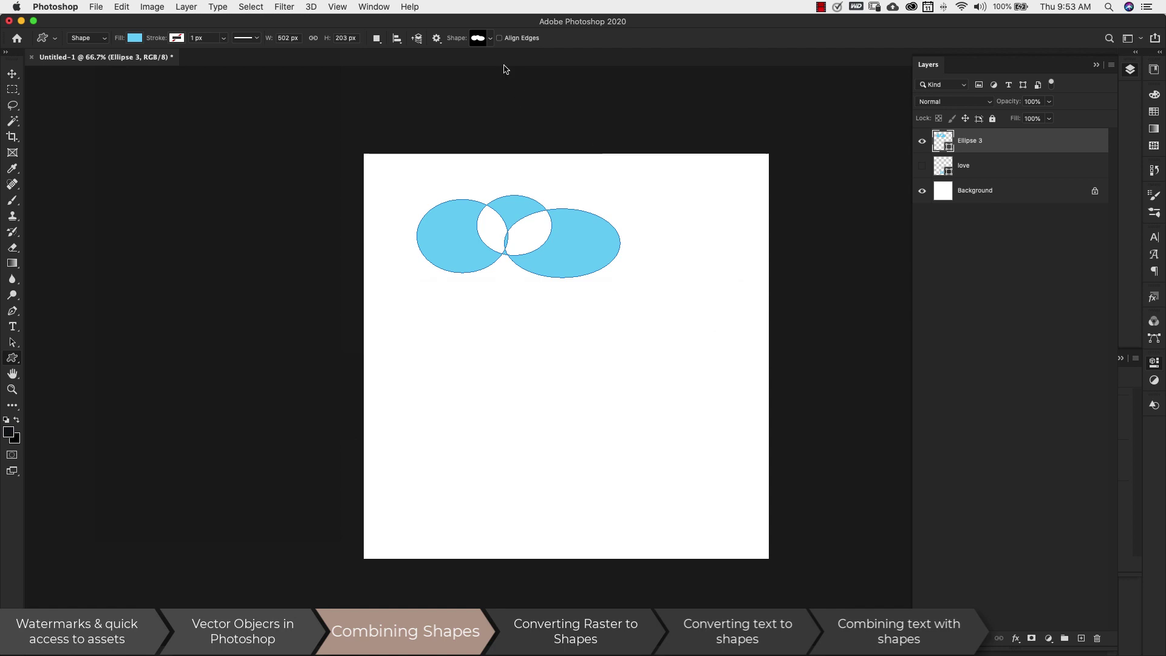
Stamp five test copies of Shape 954 below the original ellipses
left_click(478, 38)
left_click(515, 121)
mouse_move(439, 338)
left_mouse_down()
mouse_move(464, 365)
mouse_move(559, 419)
left_mouse_up()
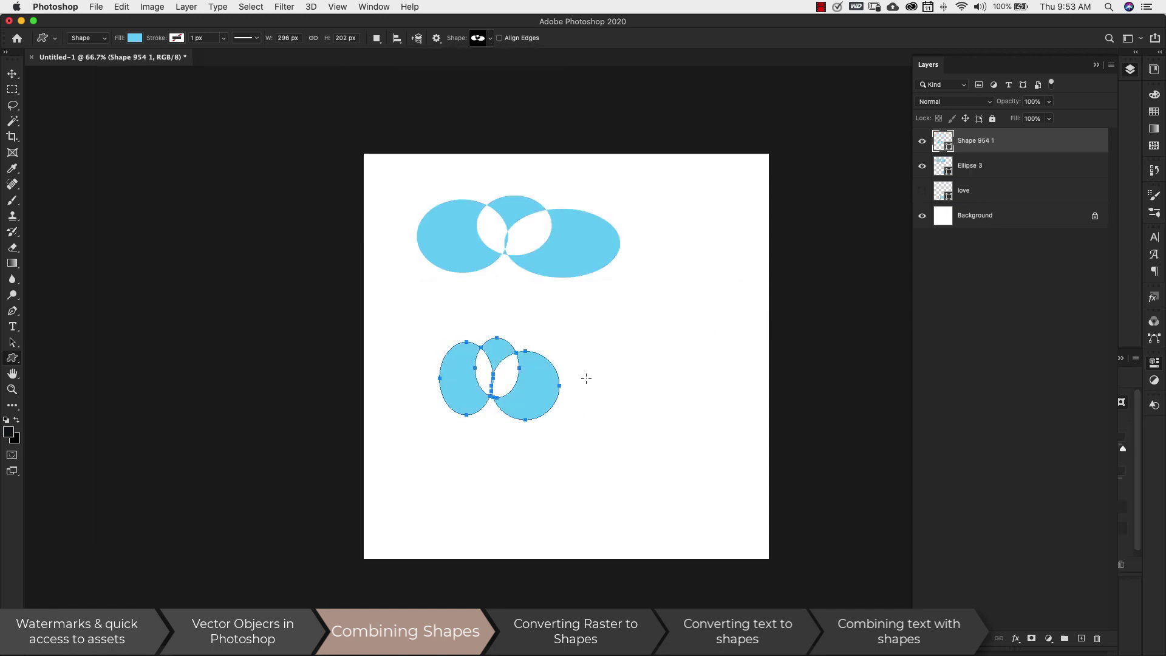
left_click_drag(593, 368, 673, 430)
left_click_drag(666, 354, 691, 376)
left_click_drag(690, 297, 713, 319)
left_click_drag(747, 436, 763, 459)
Delete the stamped Shape 954 and ellipse layers, leaving a blank canvas
left_click(942, 512)
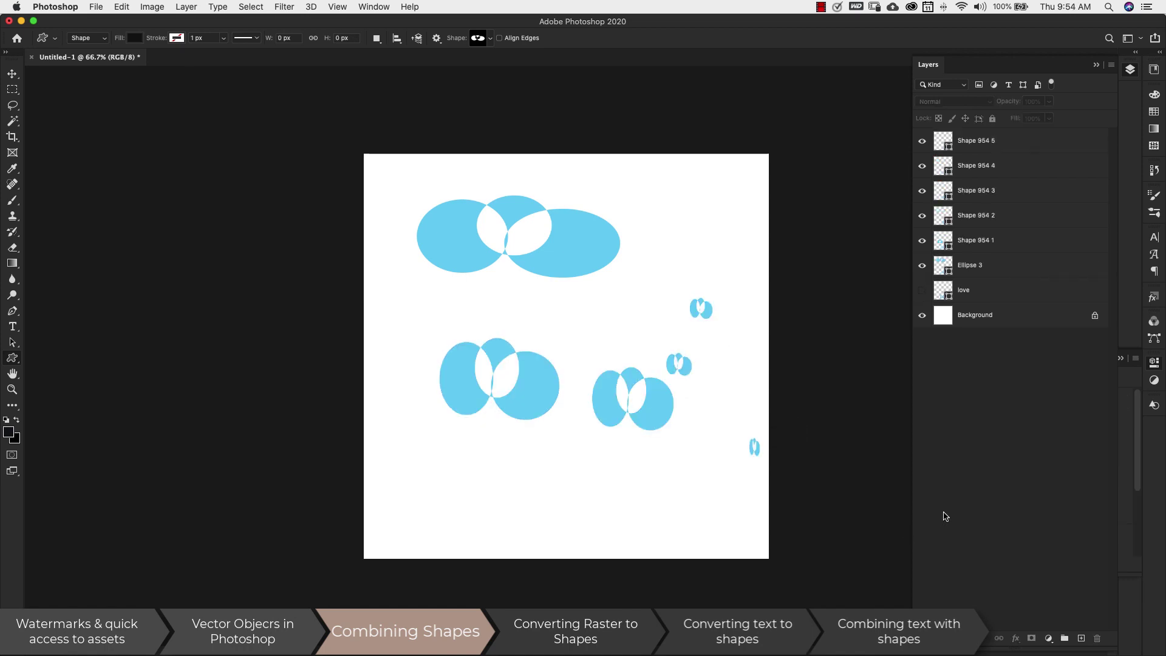
left_click(978, 141)
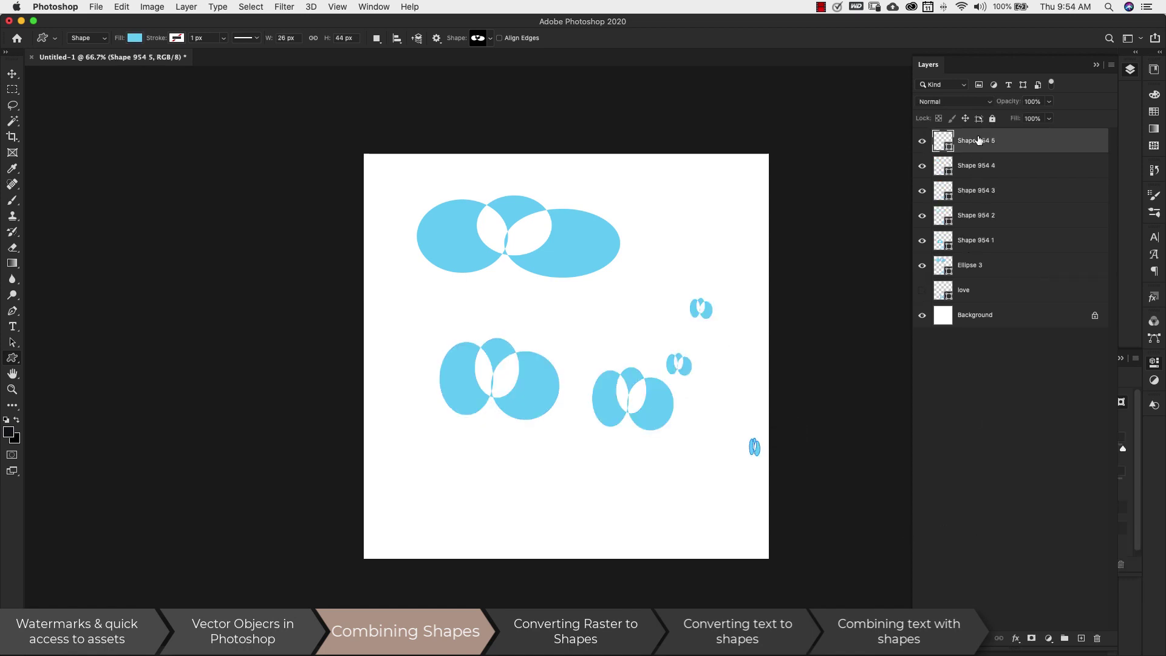
key("BackSpace")
key("BackSpace")
key("BackSpace")
key("BackSpace")
key("BackSpace")
key("BackSpace")
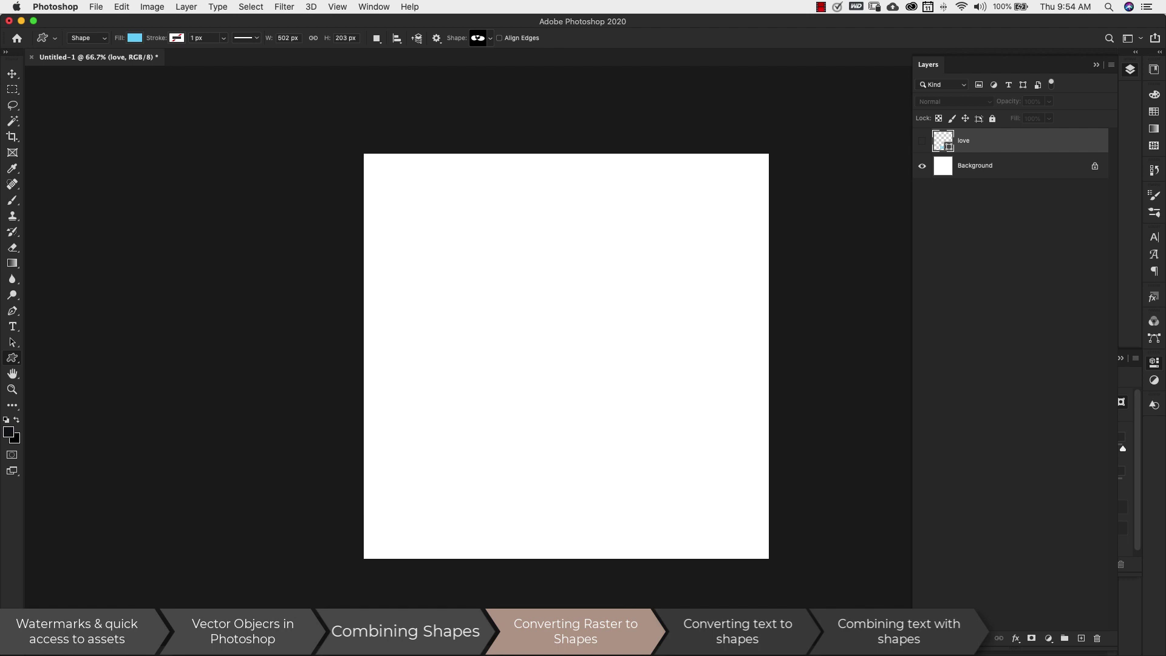
Place the black-heart photo and scale it up to cover the whole canvas
left_click_drag(807, 253, 574, 282)
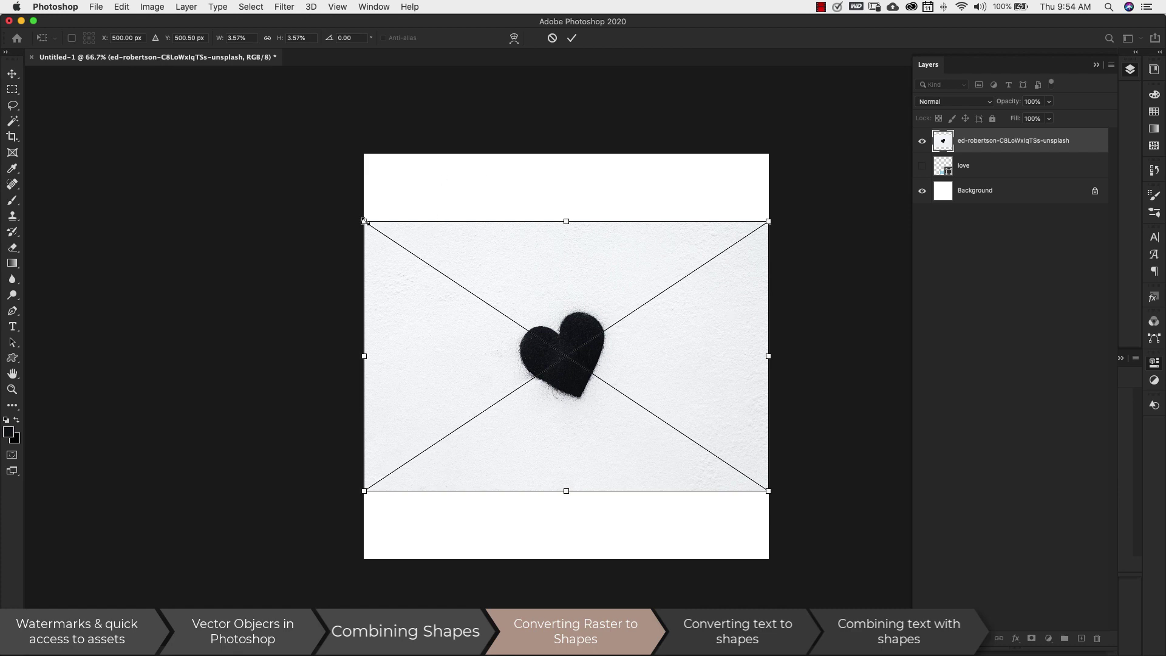
left_click_drag(364, 222, 233, 133)
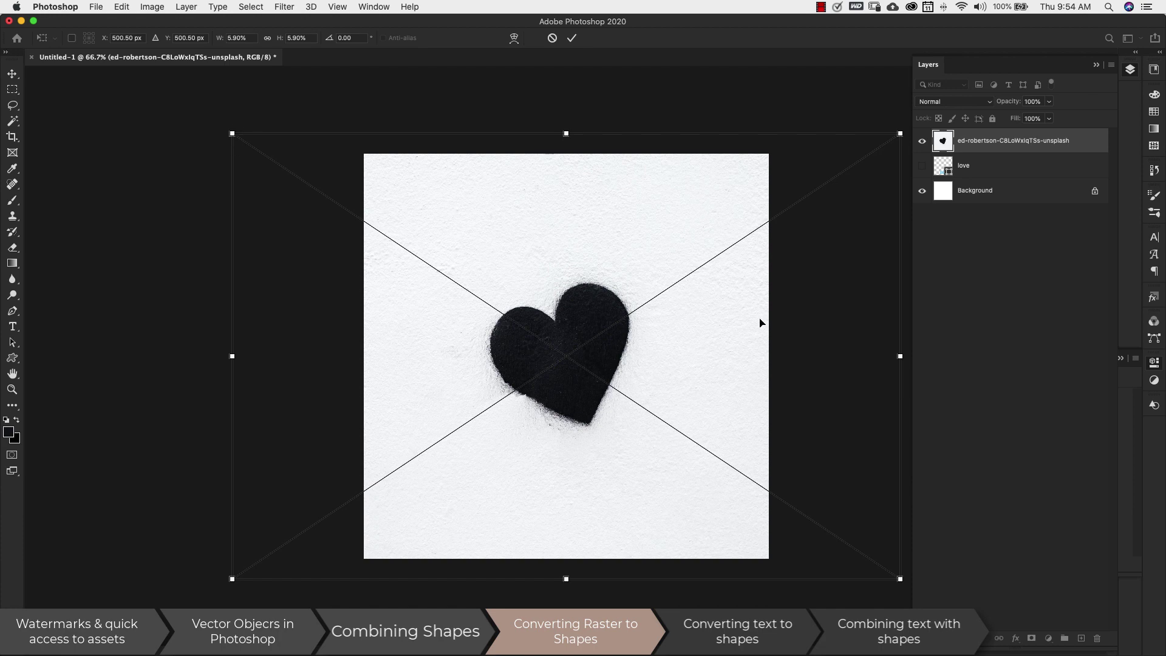
key("Return")
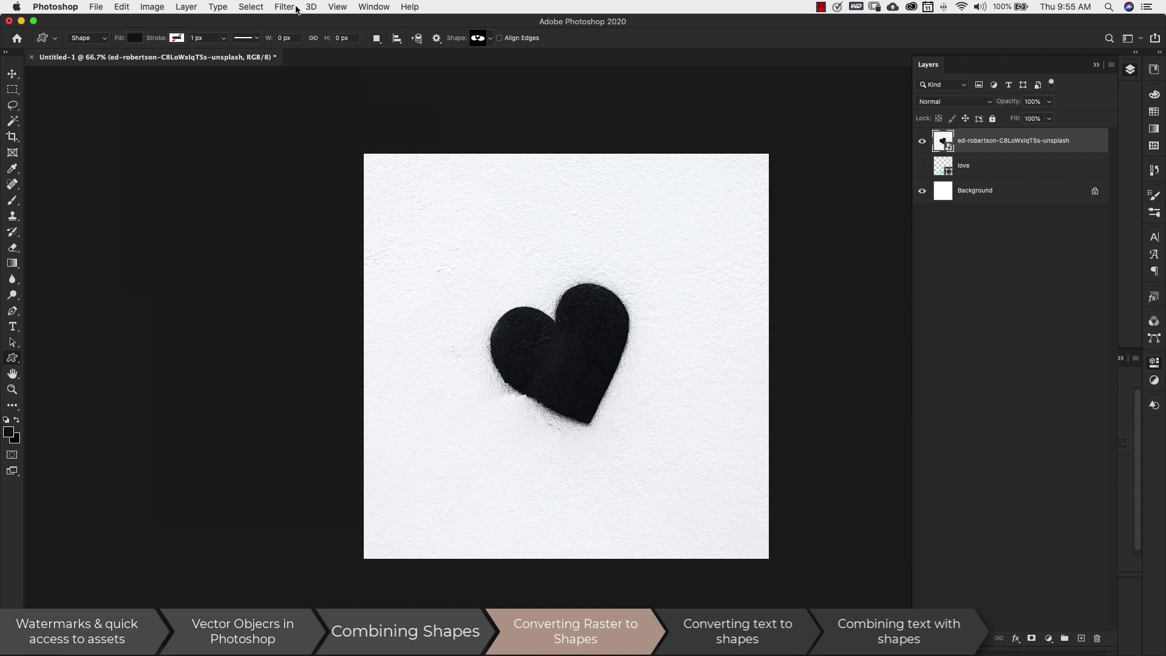
Select the black heart with Color Range at Fuzziness 40, sampling and adding heart tones
left_click(248, 7)
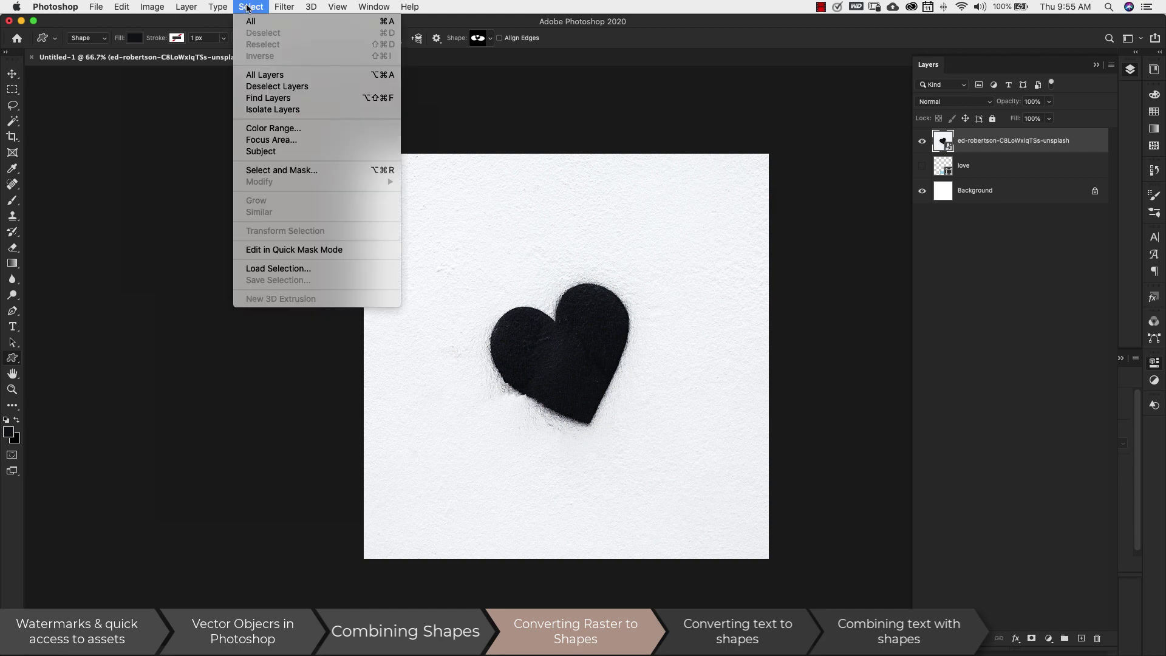
left_click(274, 128)
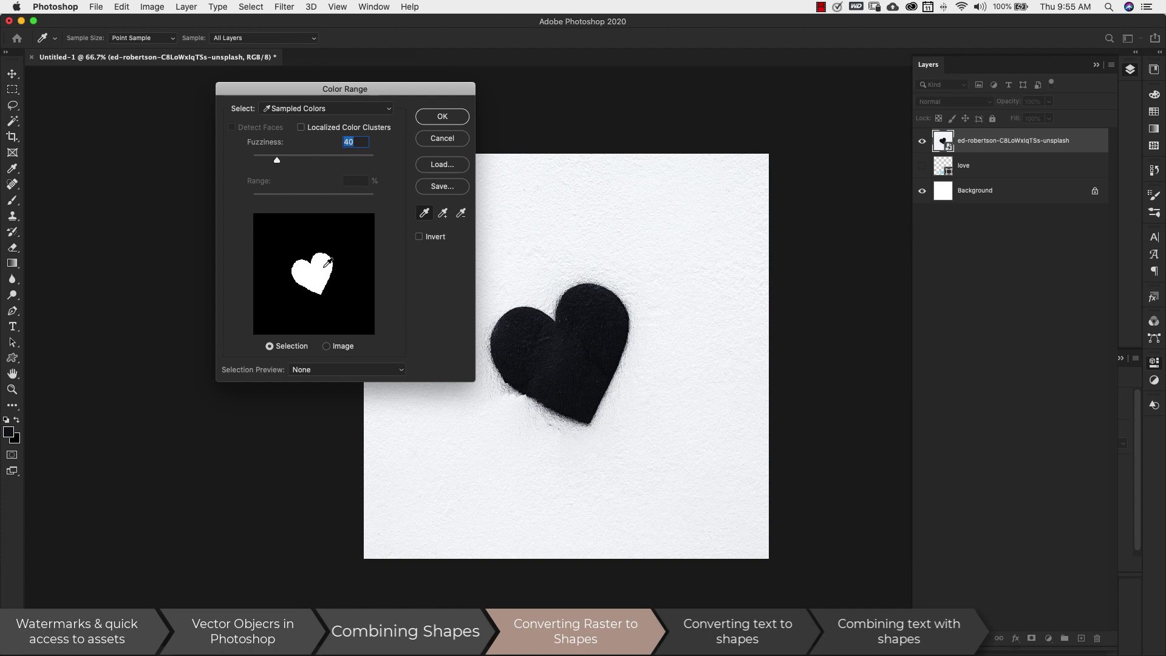
left_click(597, 316)
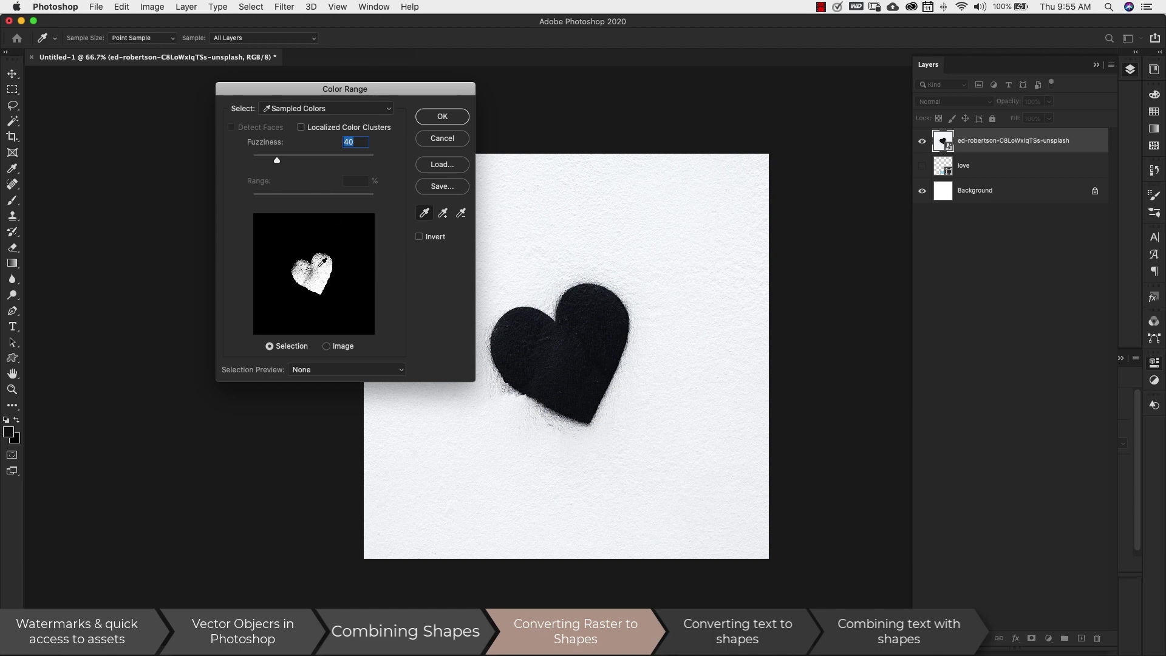
left_click(443, 213)
left_click(536, 324)
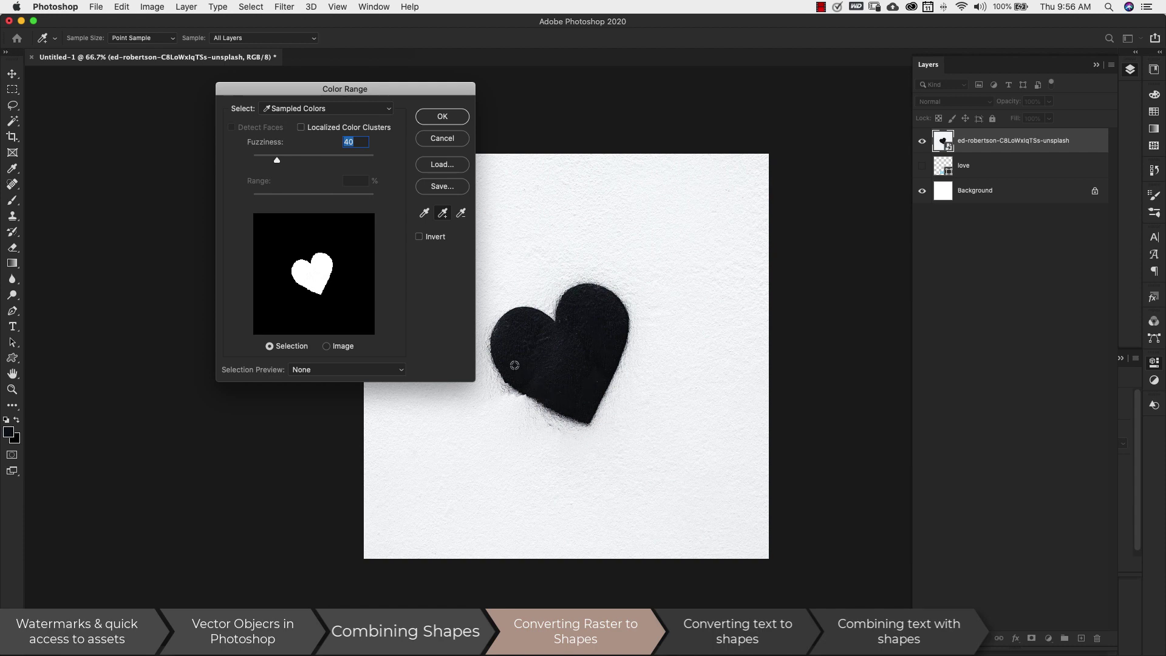
left_click(454, 120)
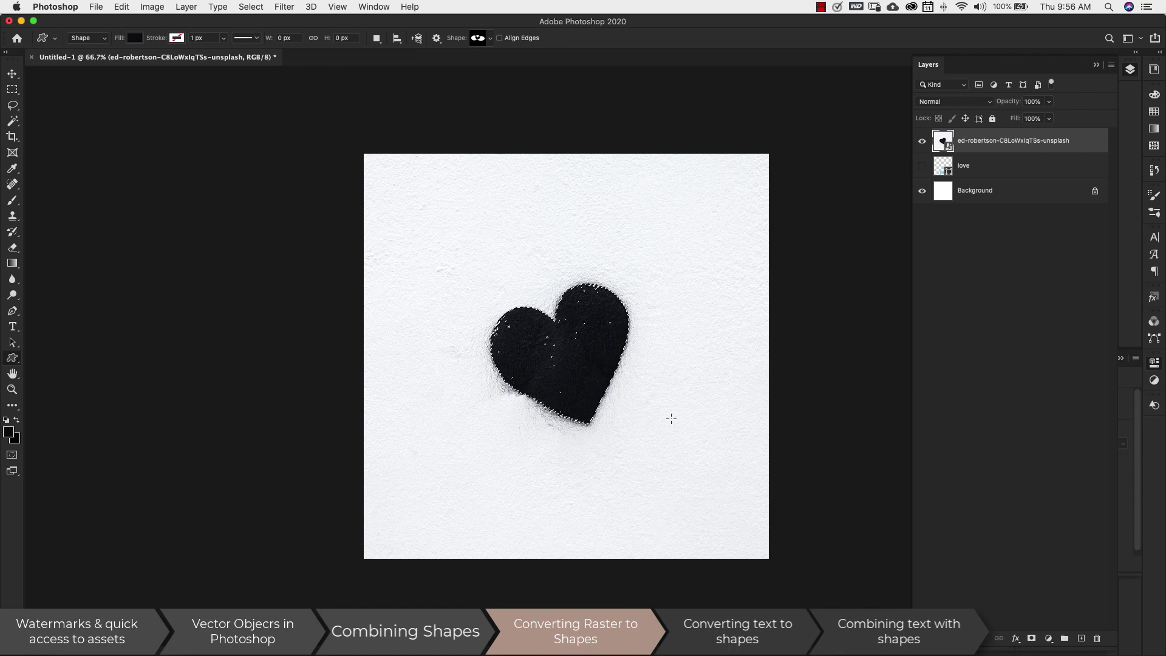
Open the Paths panel via Window > Paths, keeping the heart selection active
left_click(121, 7)
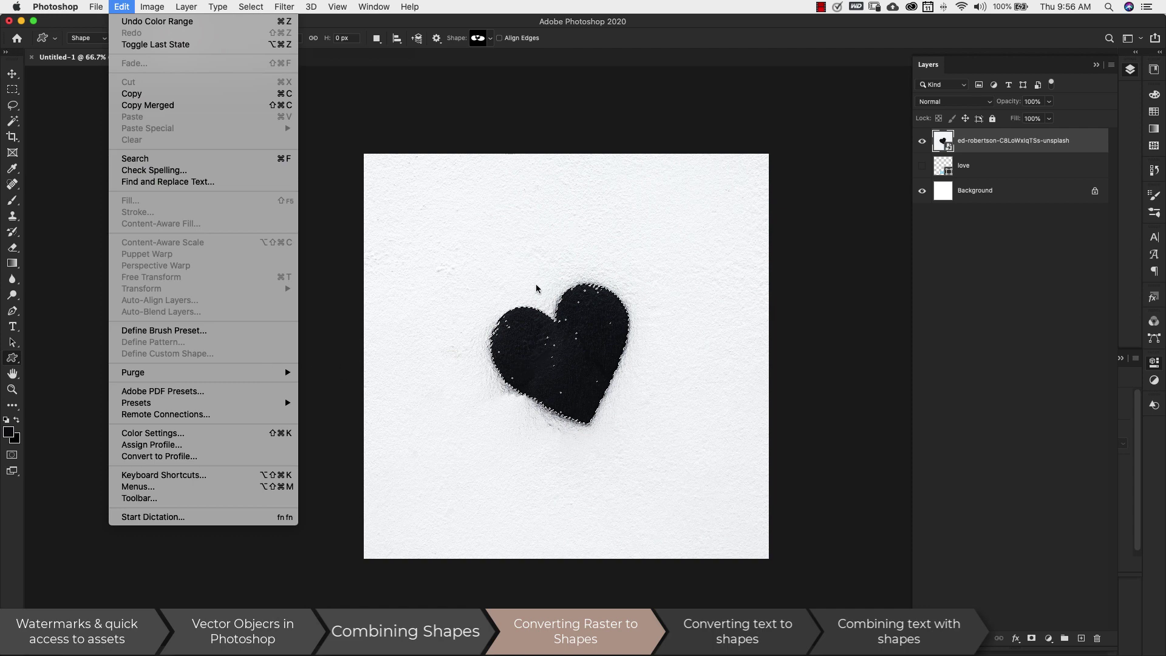
left_click(527, 255)
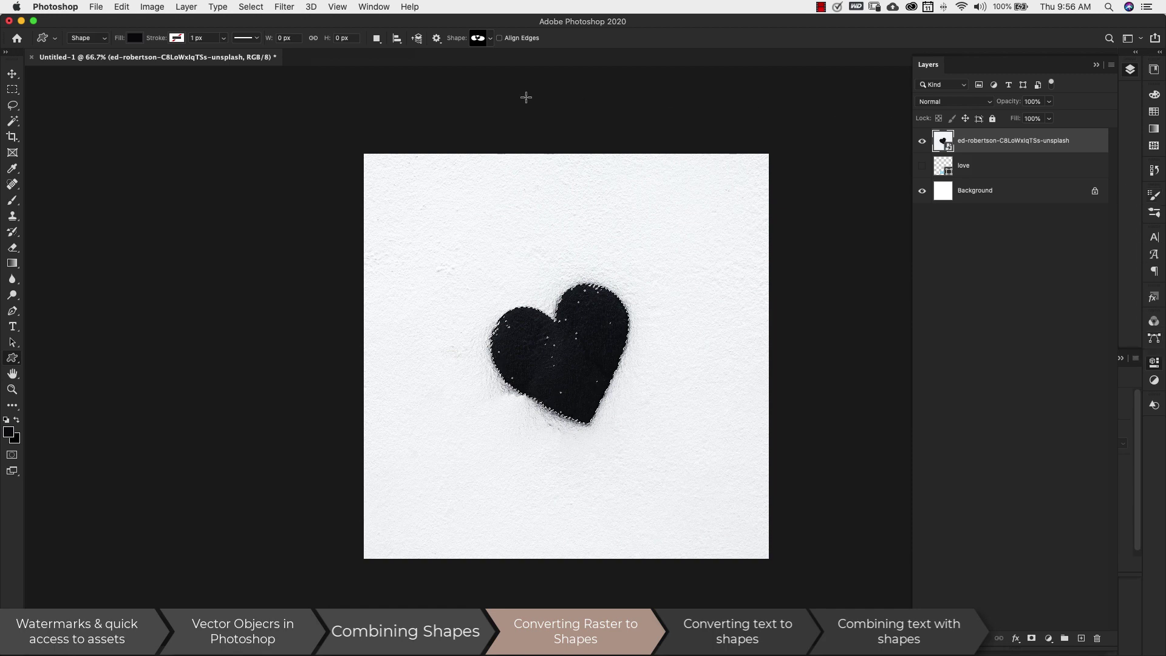
left_click(372, 6)
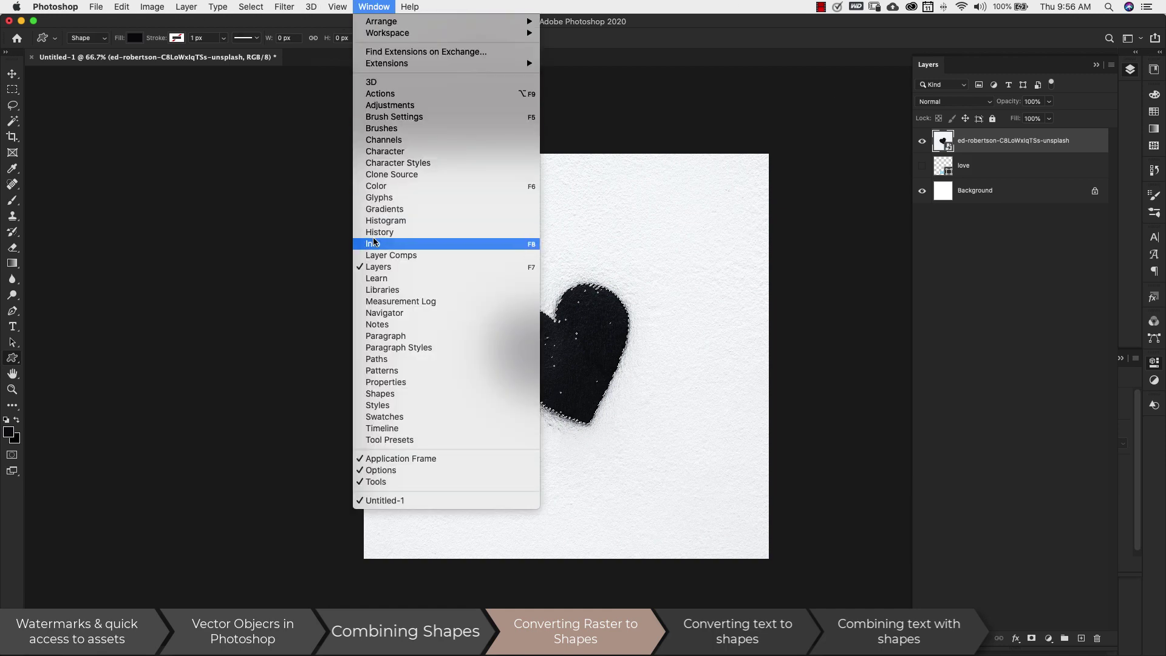
left_click(394, 359)
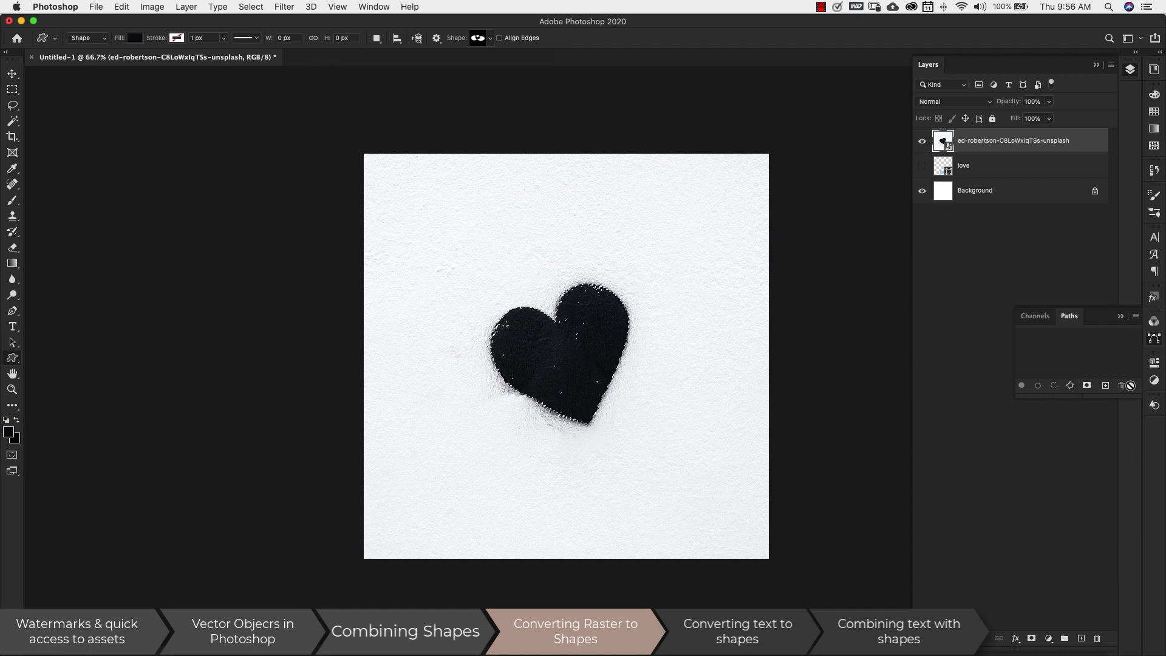
Make a work path from the heart selection and define it as custom shape Shape 955
left_click(1070, 387)
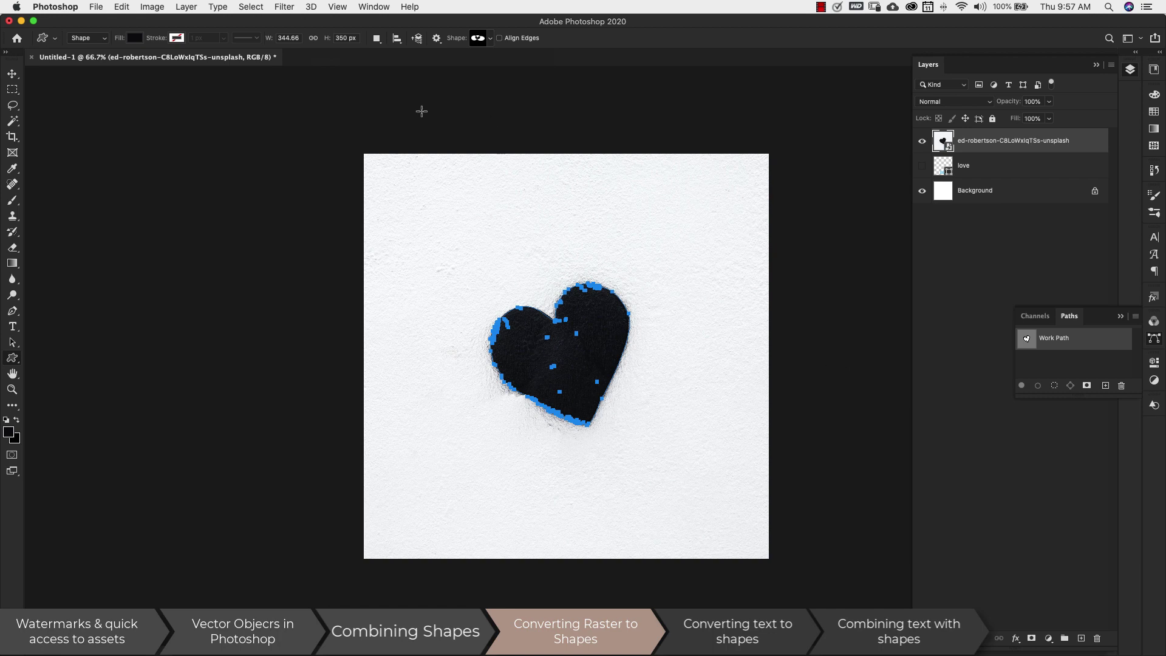
left_click(120, 7)
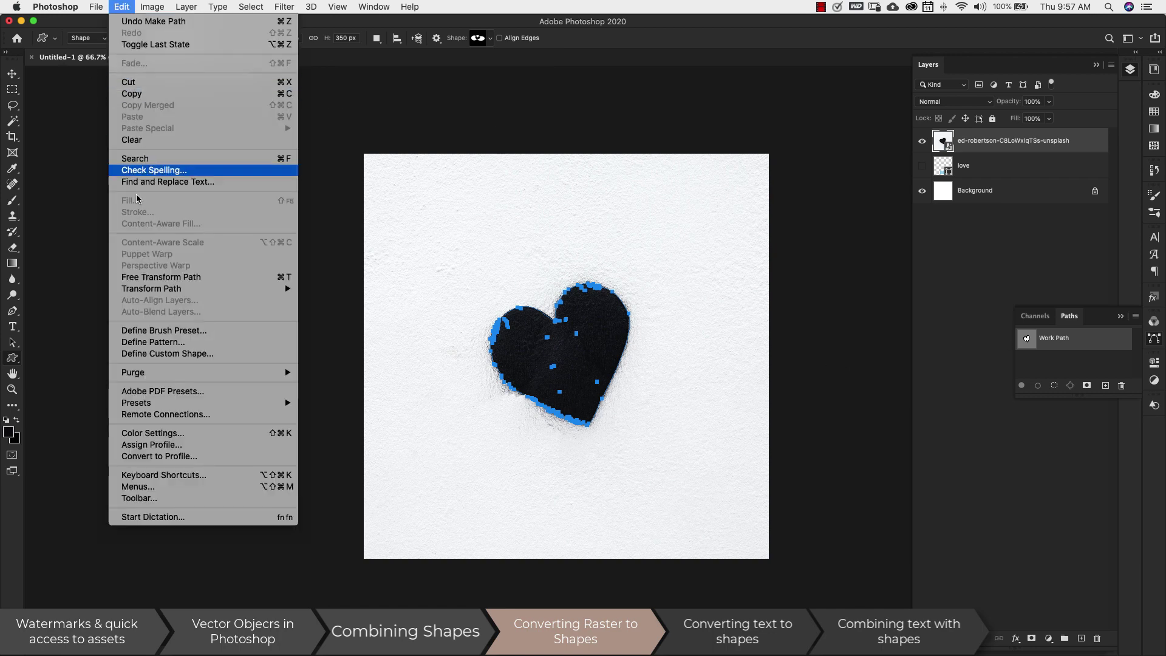
left_click(163, 354)
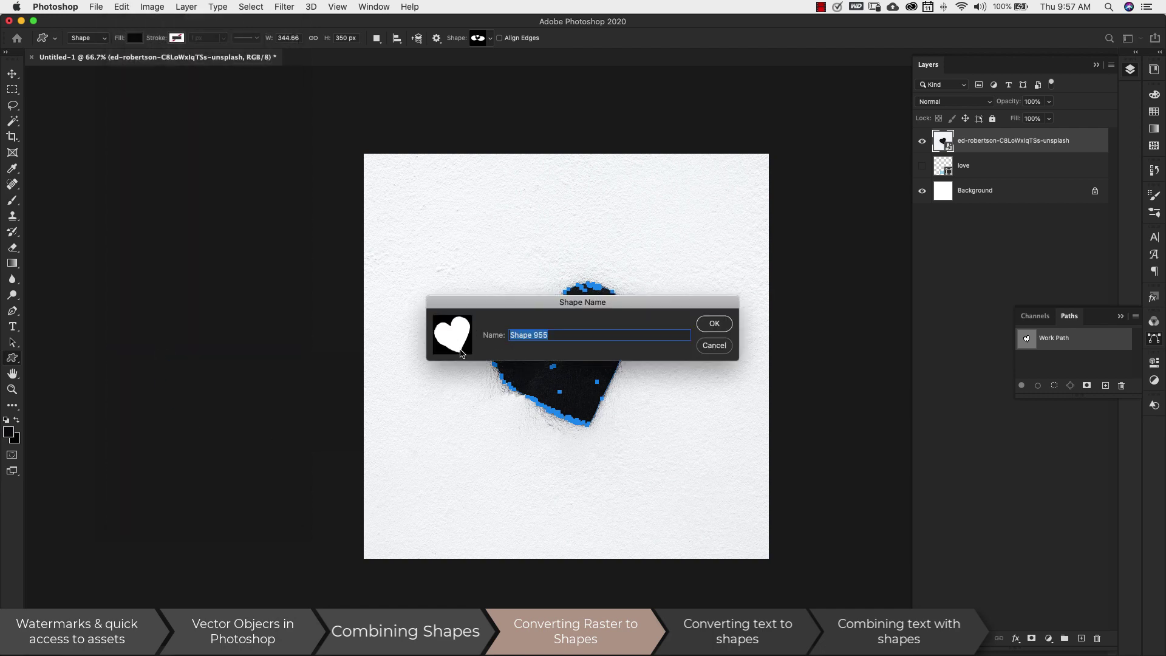
left_click(711, 326)
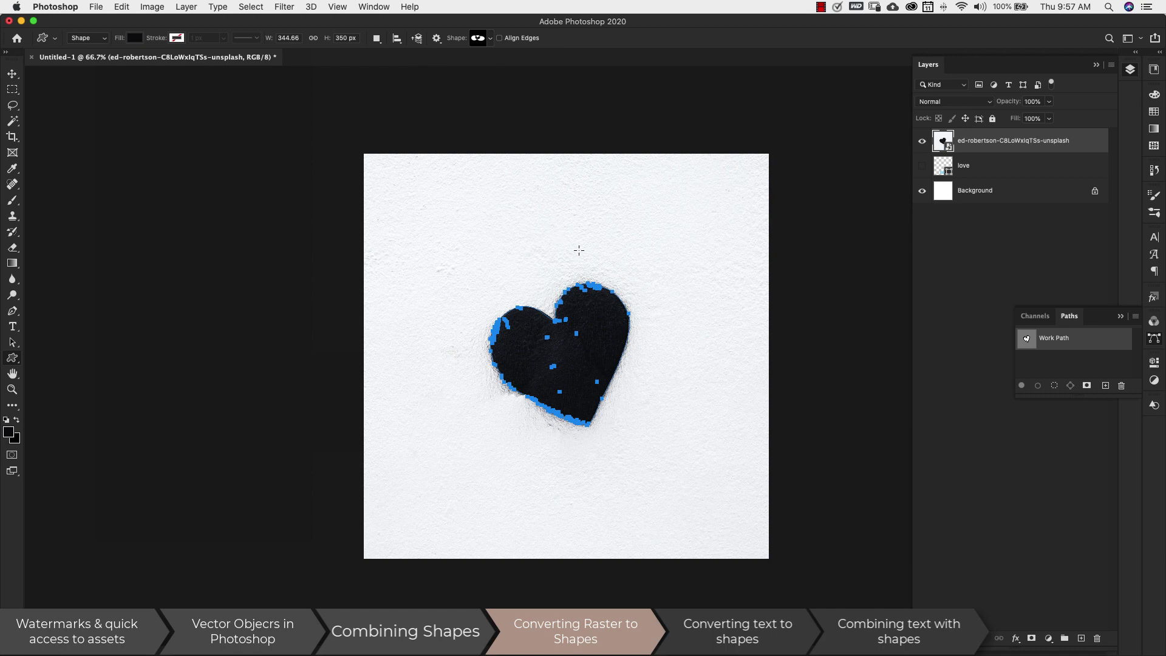
left_click(1131, 368)
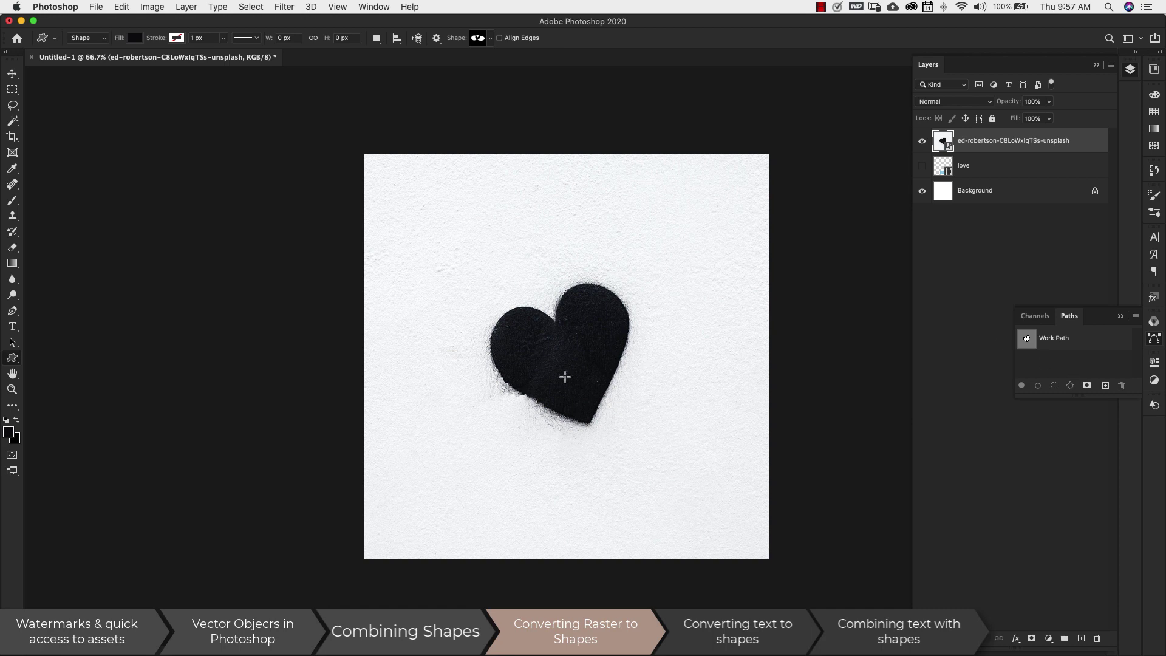
Select the heart's Work Path, check the Edit menu, and switch to the Type tool with Bebas Neue 64 pt
left_click(122, 7)
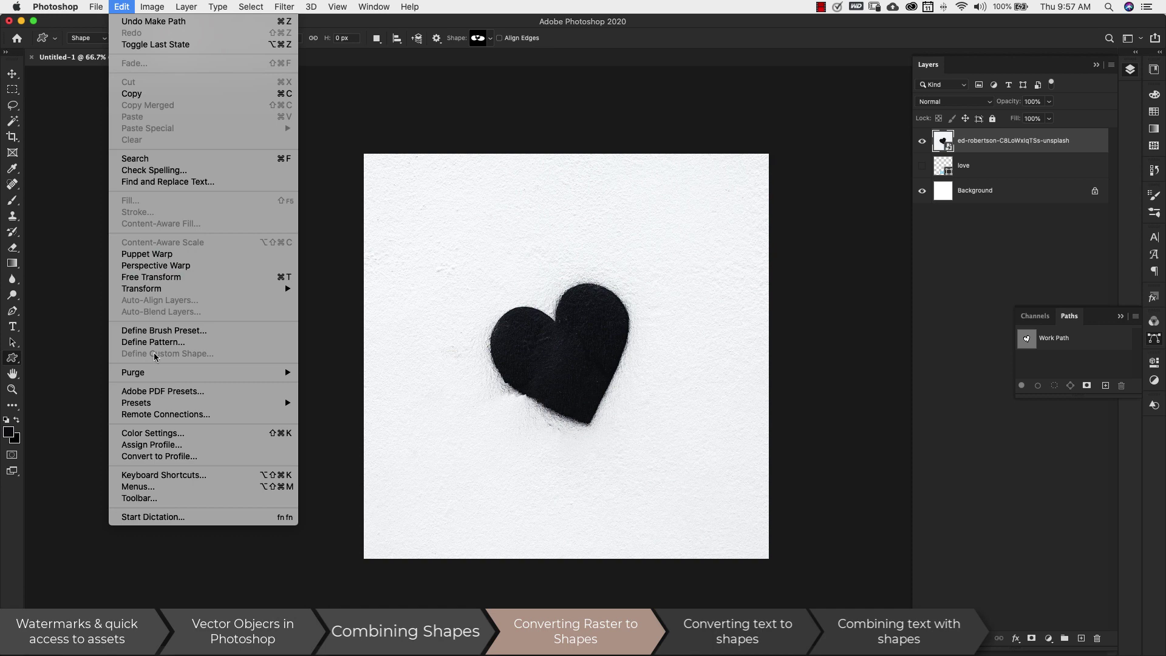
left_click(1082, 349)
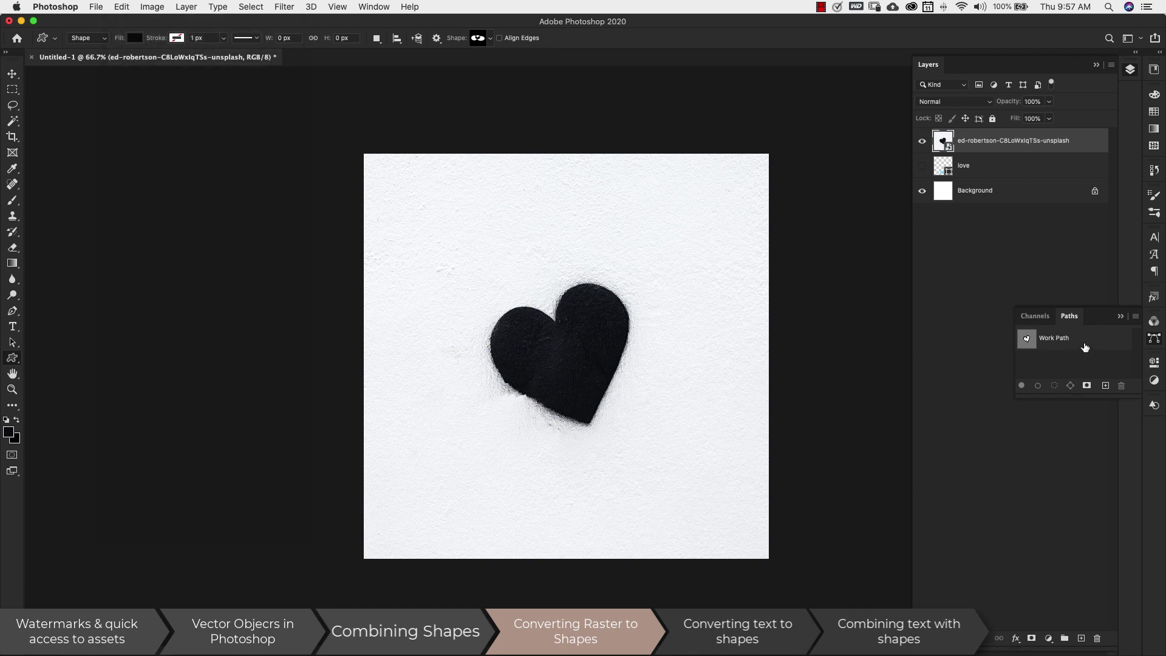
left_click(1085, 347)
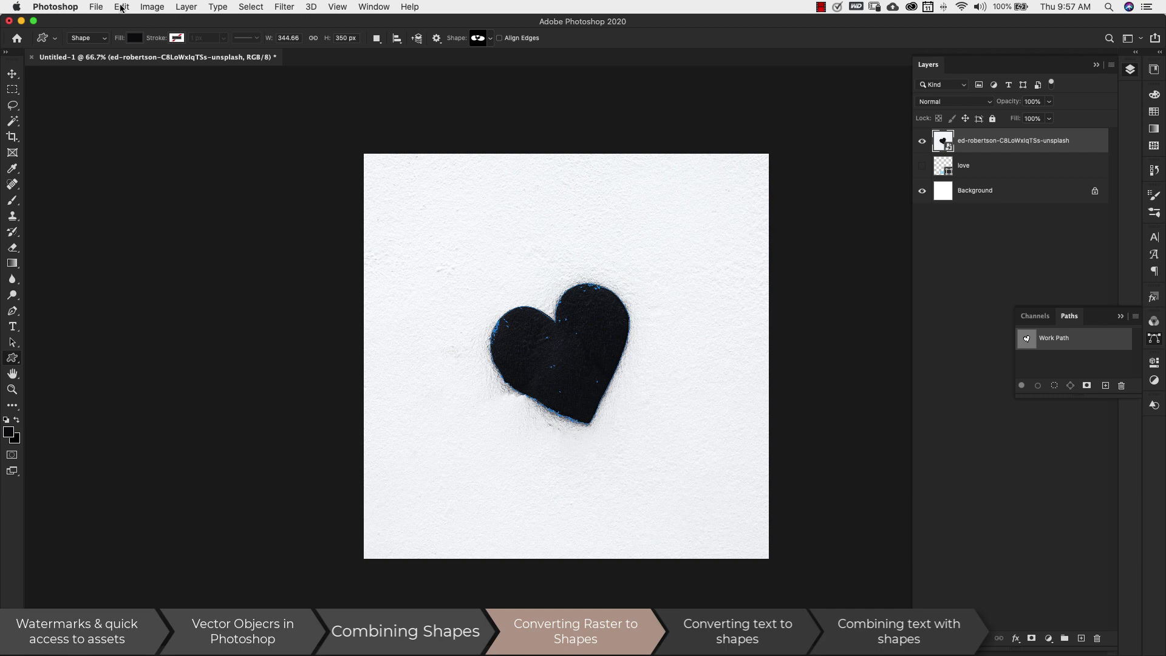
left_click(122, 7)
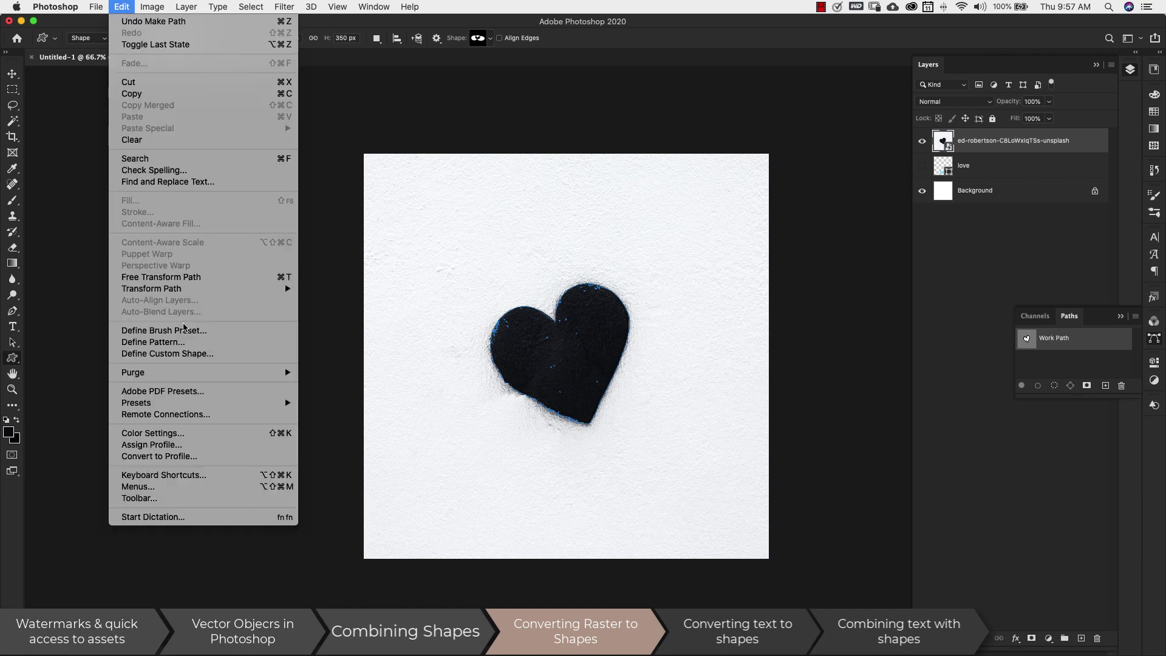
left_click(613, 425)
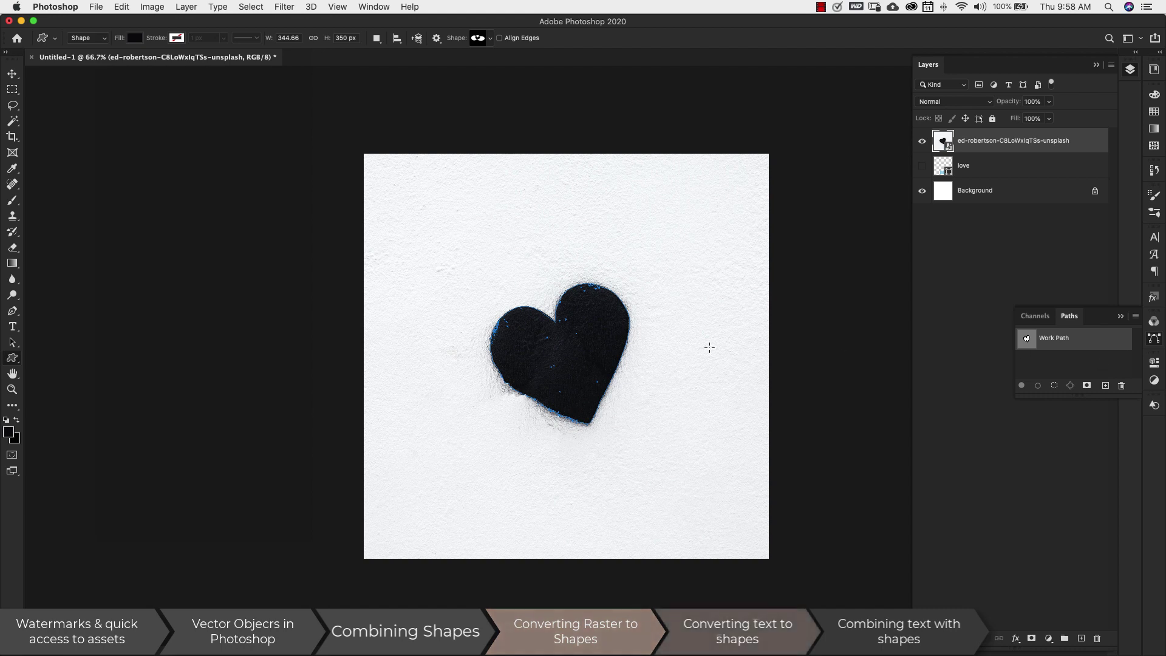
left_click(11, 327)
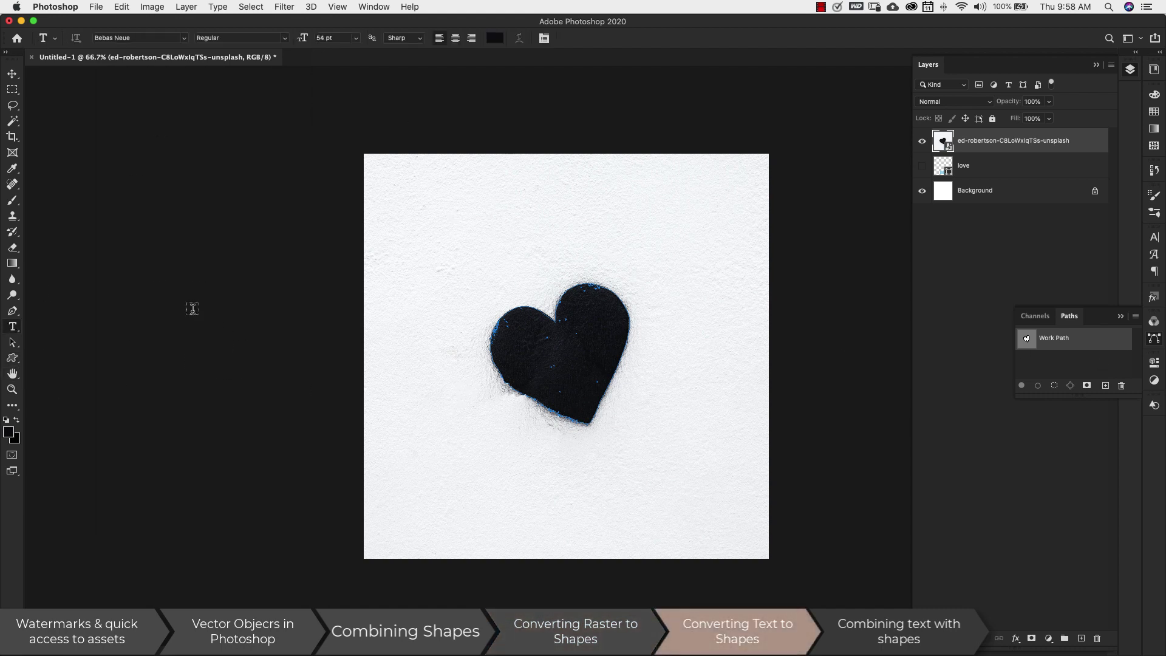
Delete the heart photo layer and type the word TYPE on the canvas
left_click(1009, 147)
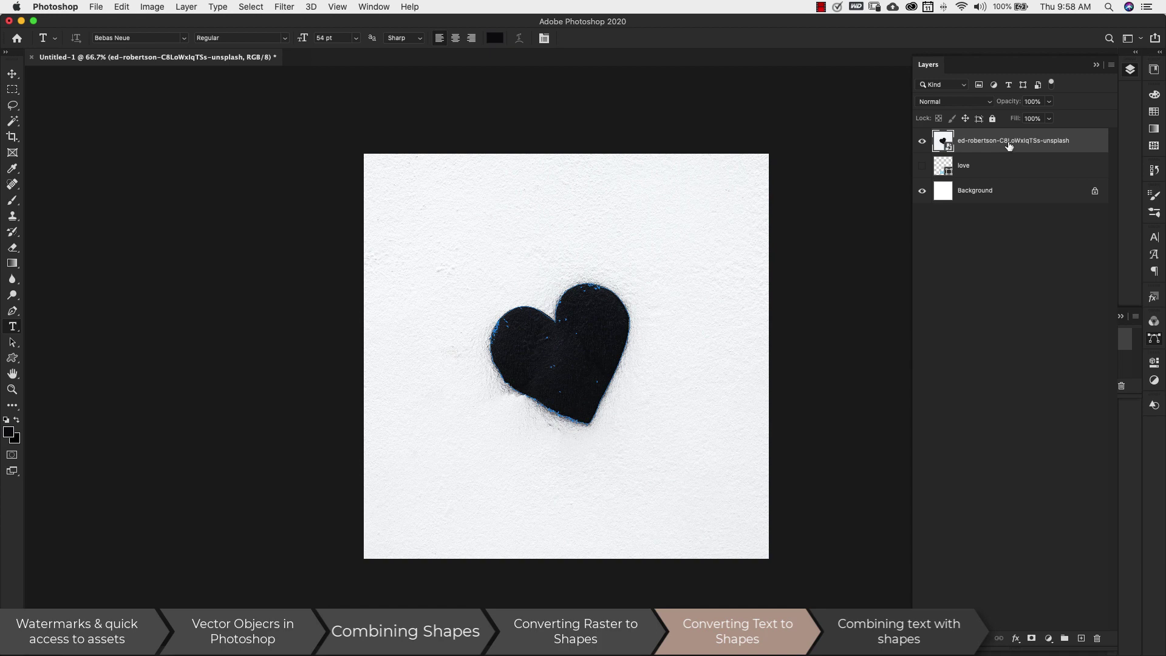
key("Delete")
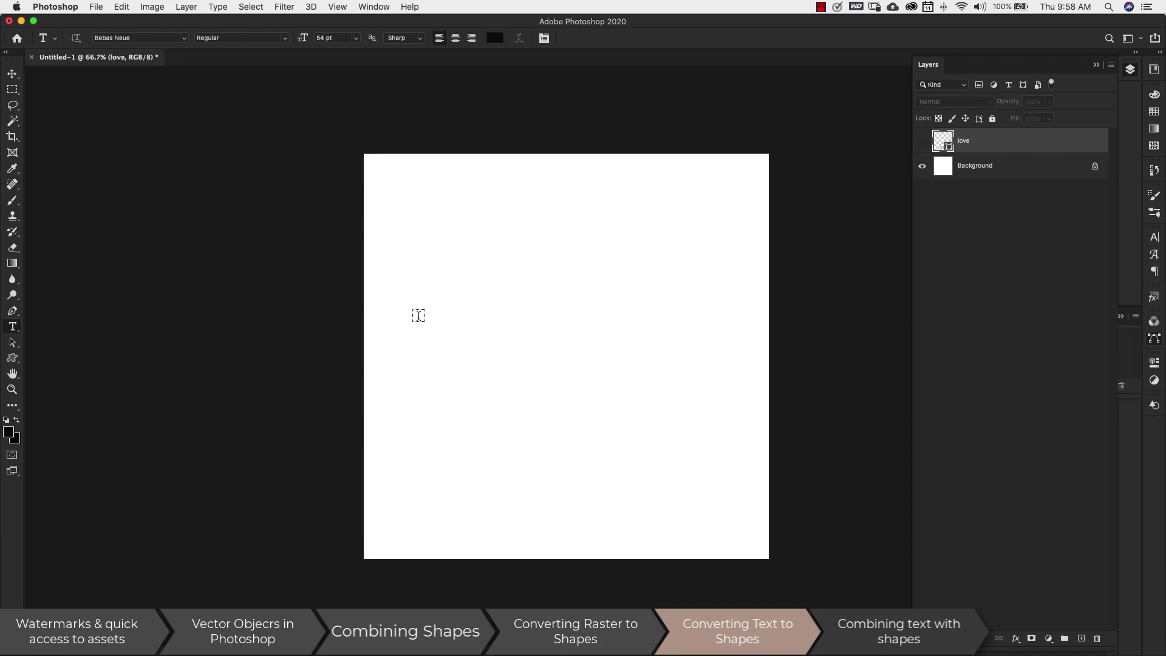
left_click(435, 307)
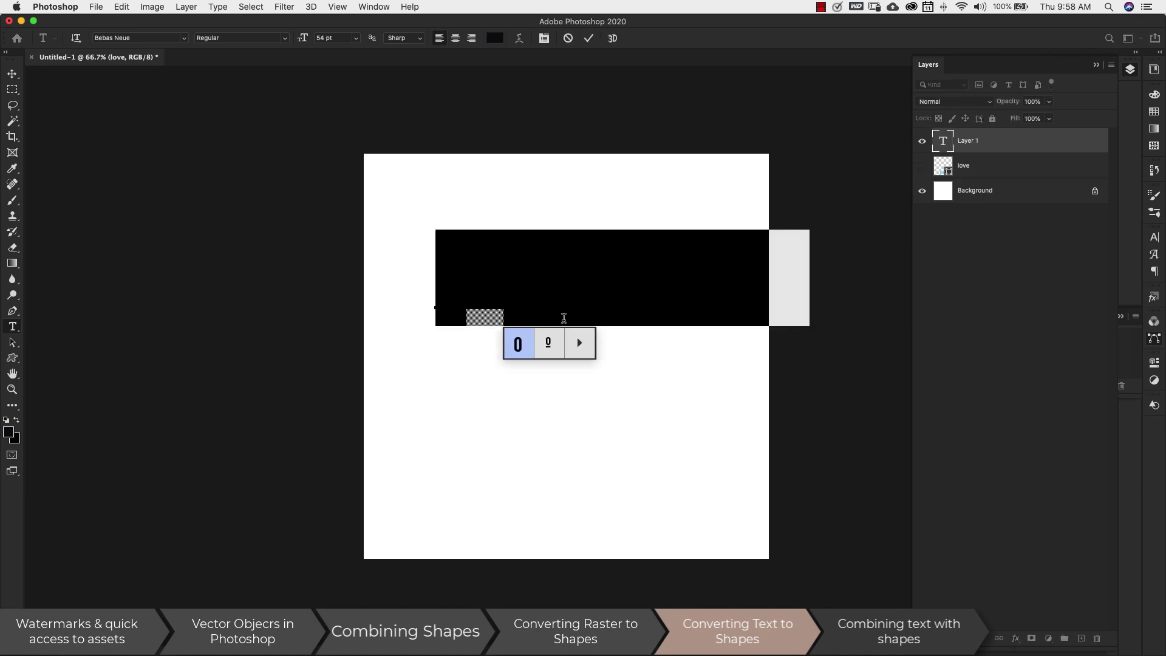
type("Type")
key("Escape")
Enlarge and centre the TYPE text, then check the Edit menu for a custom shape option
key("v")
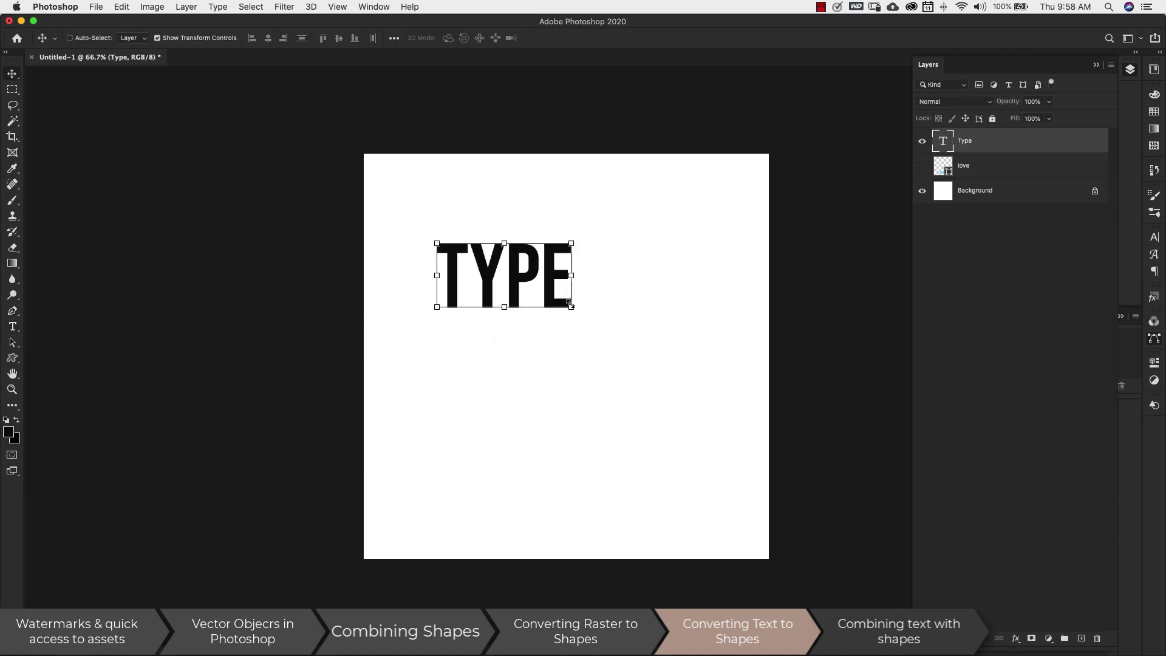
left_click_drag(571, 306, 622, 358)
left_click_drag(479, 293, 381, 225)
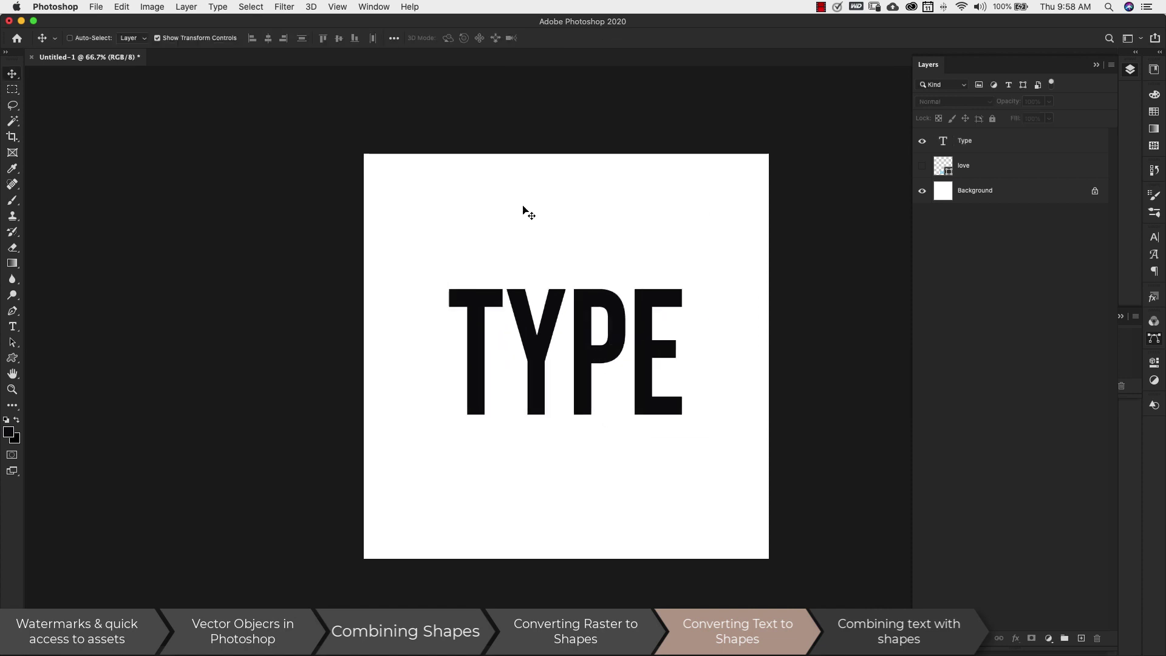
left_click(571, 319, "super")
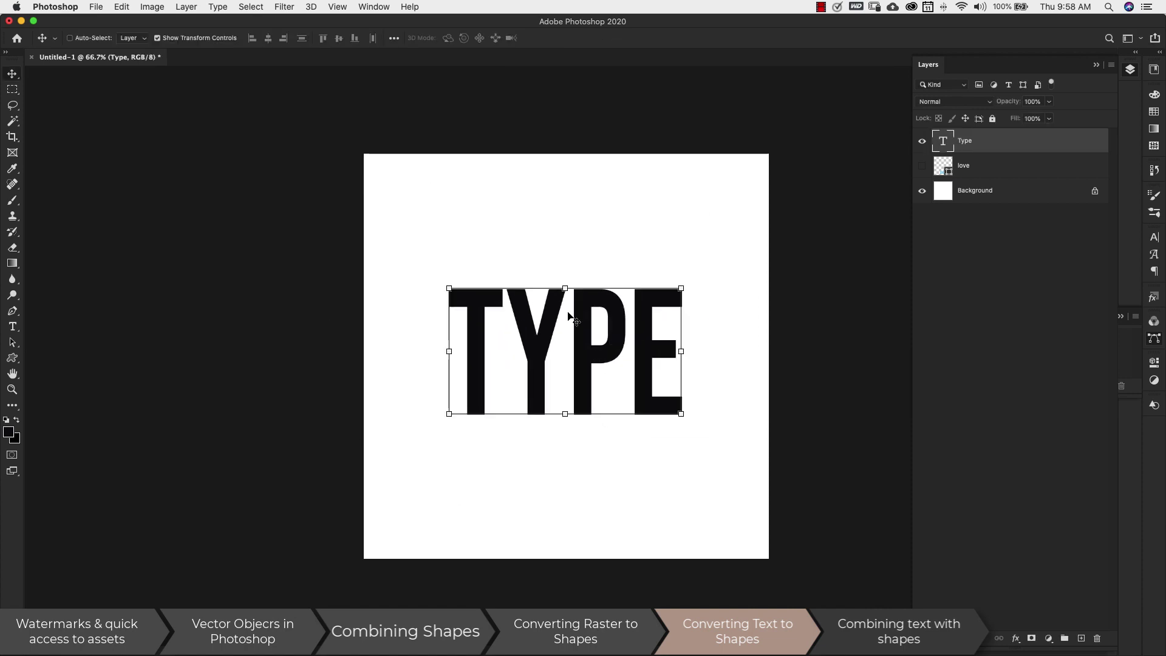
left_click(122, 6)
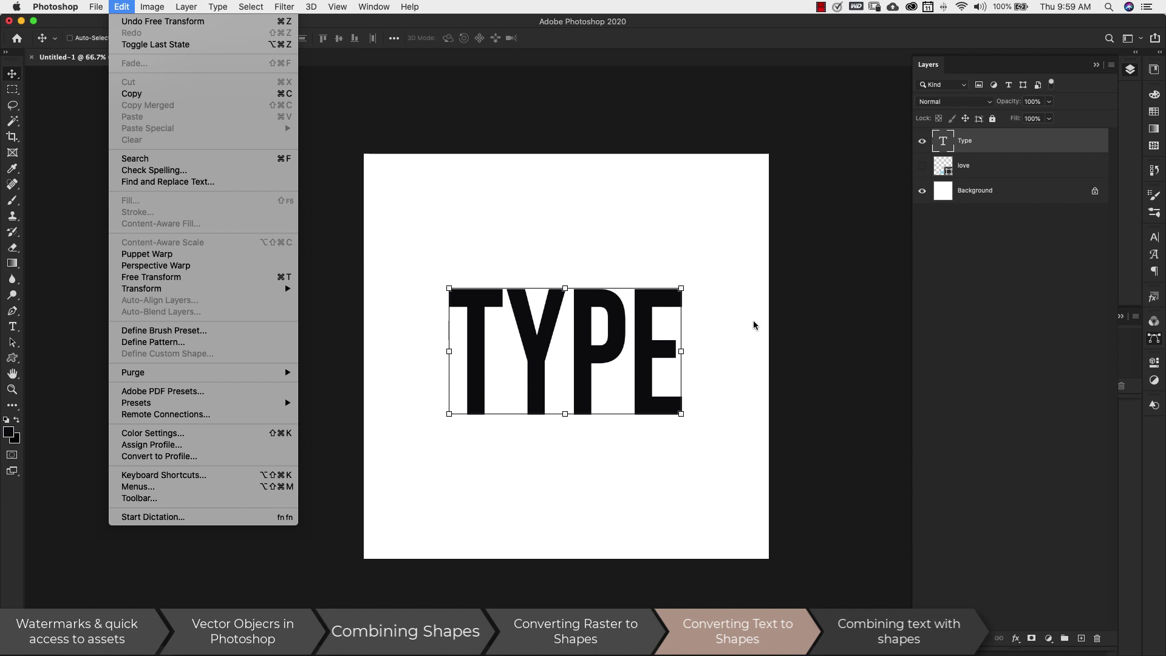
left_click(698, 257)
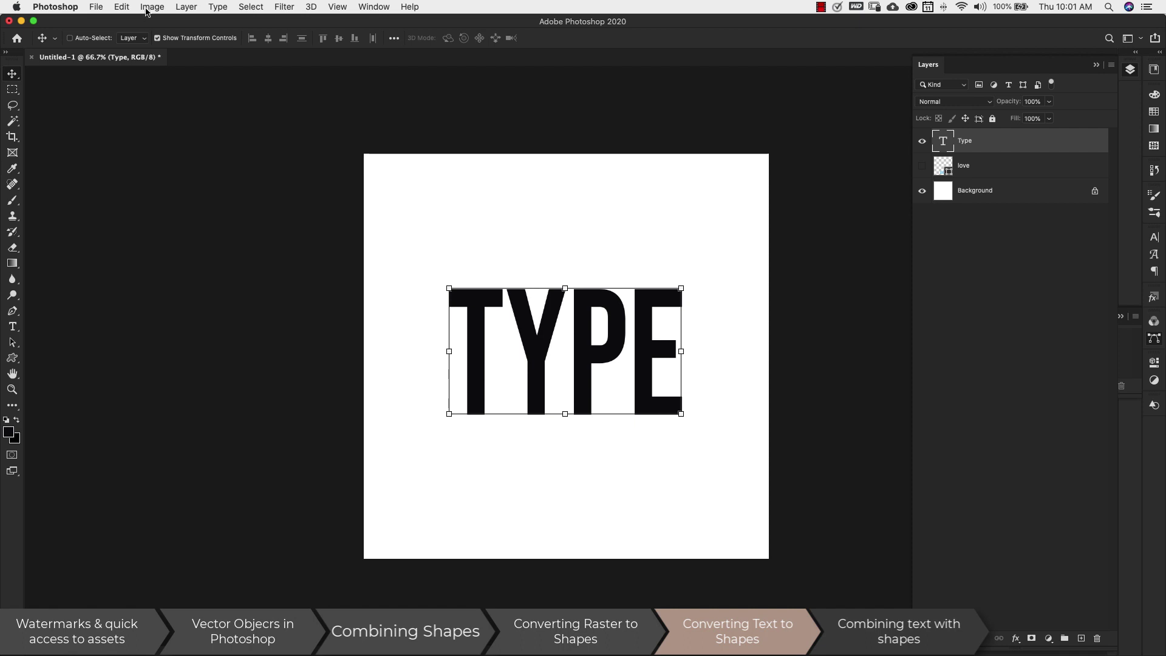
left_click(217, 7)
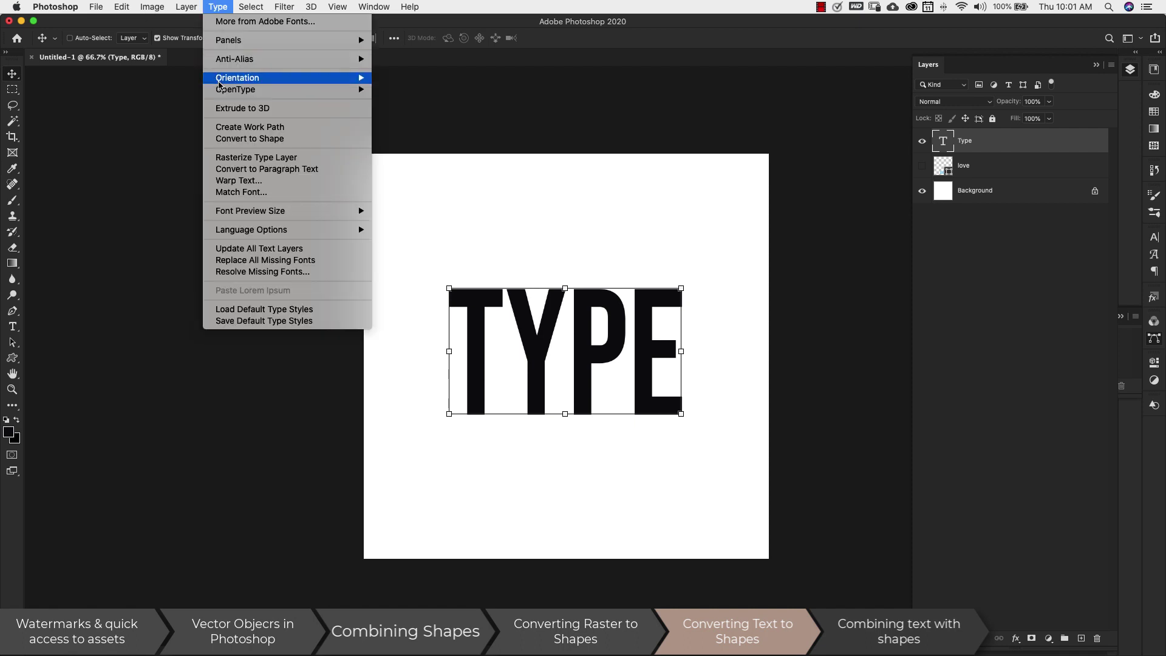
left_click(250, 128)
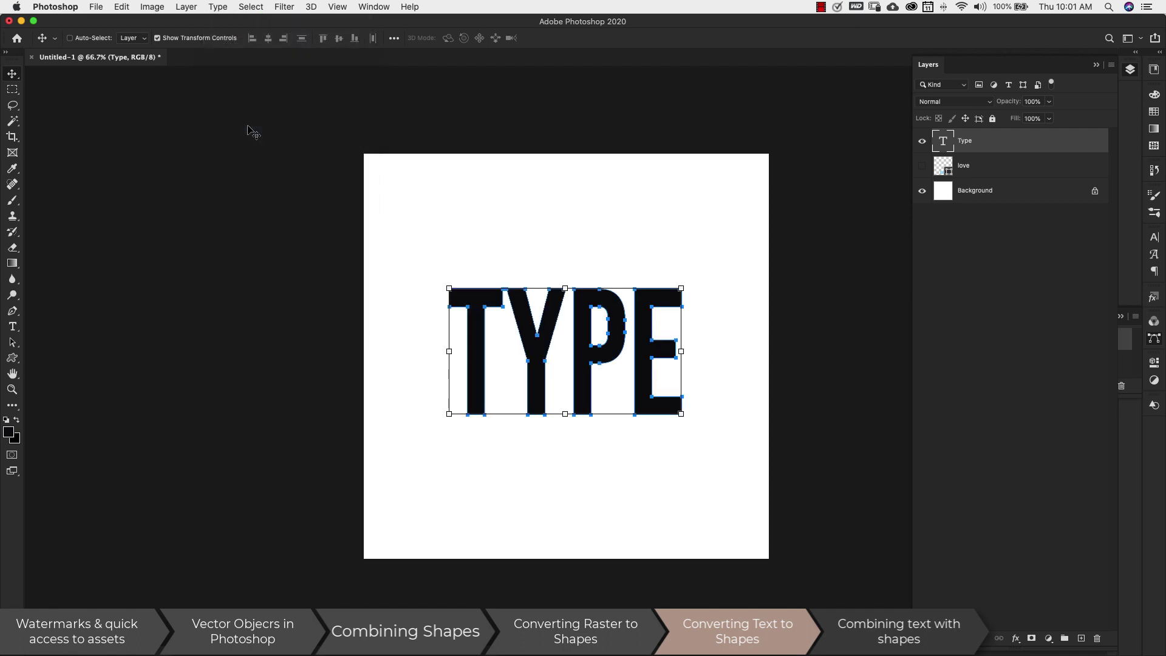
left_click(218, 7)
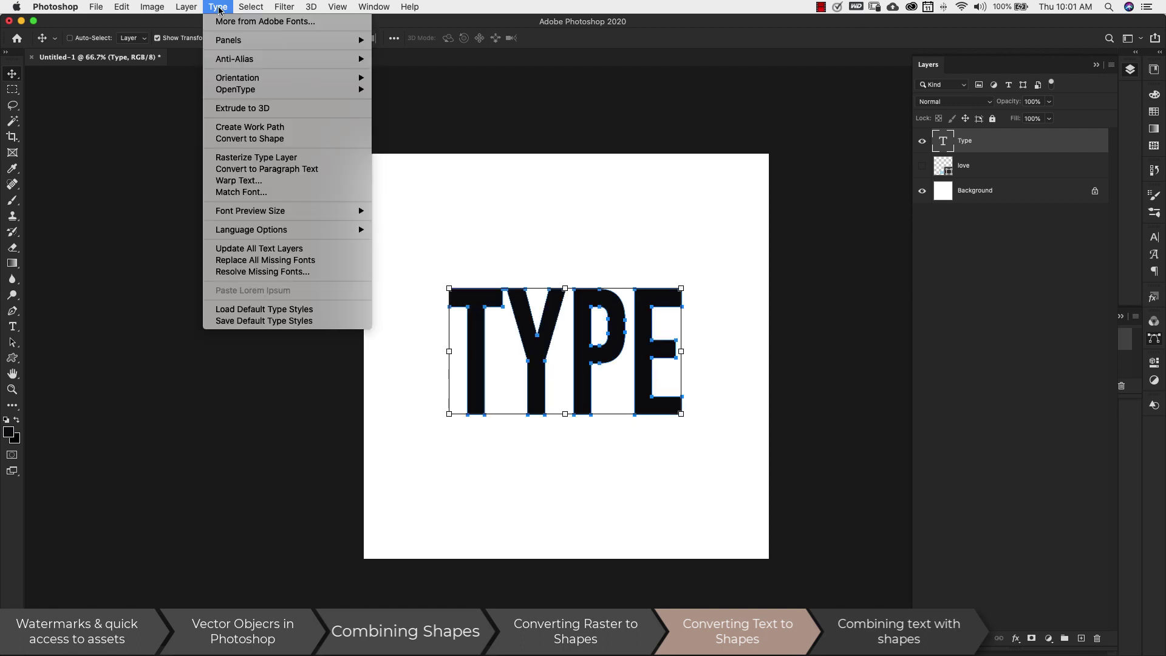
left_click(253, 129)
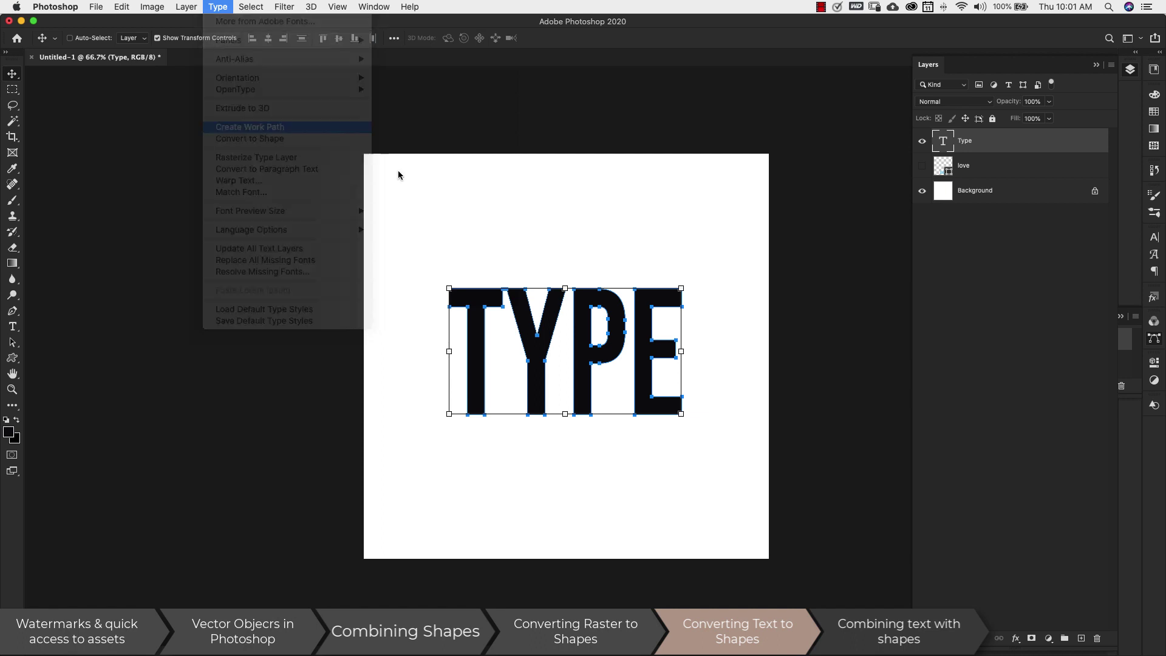
left_click(121, 7)
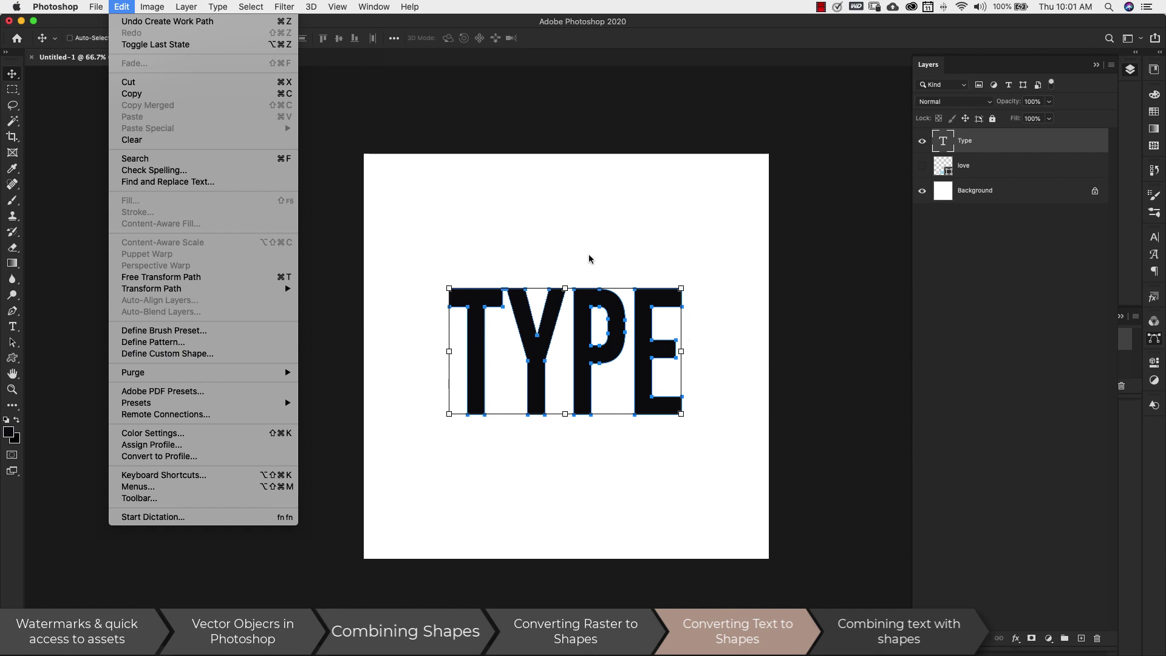
key("super+z")
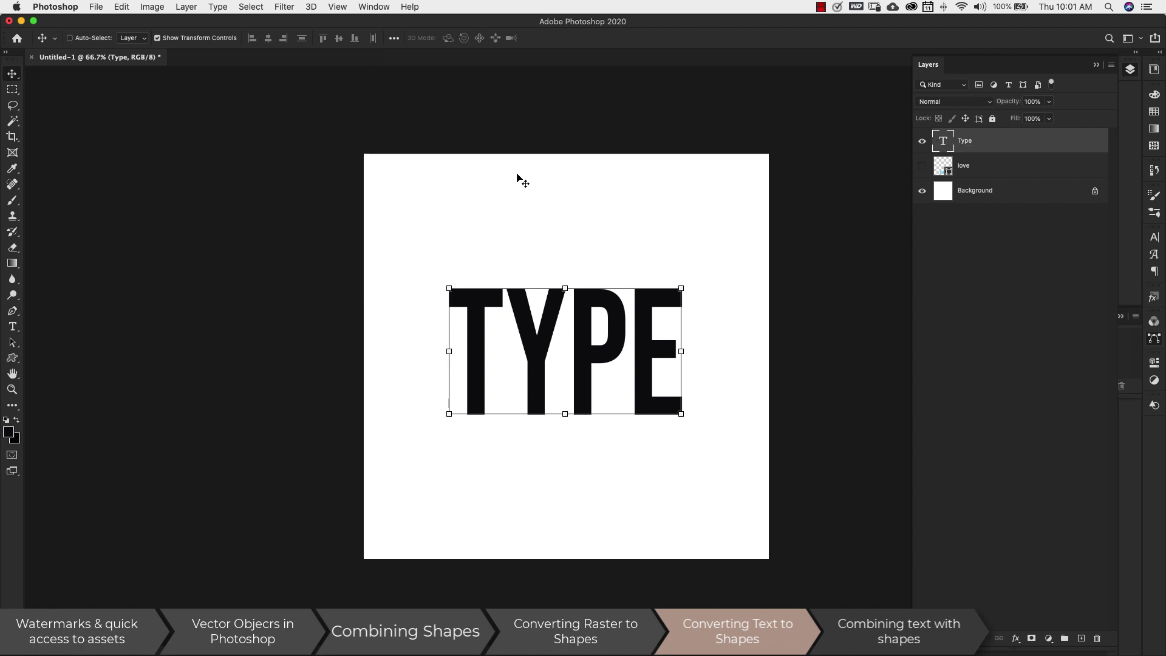
Try converting TYPE to a shape, view the Type Shape Path and Edit menu, then undo it
left_click(217, 7)
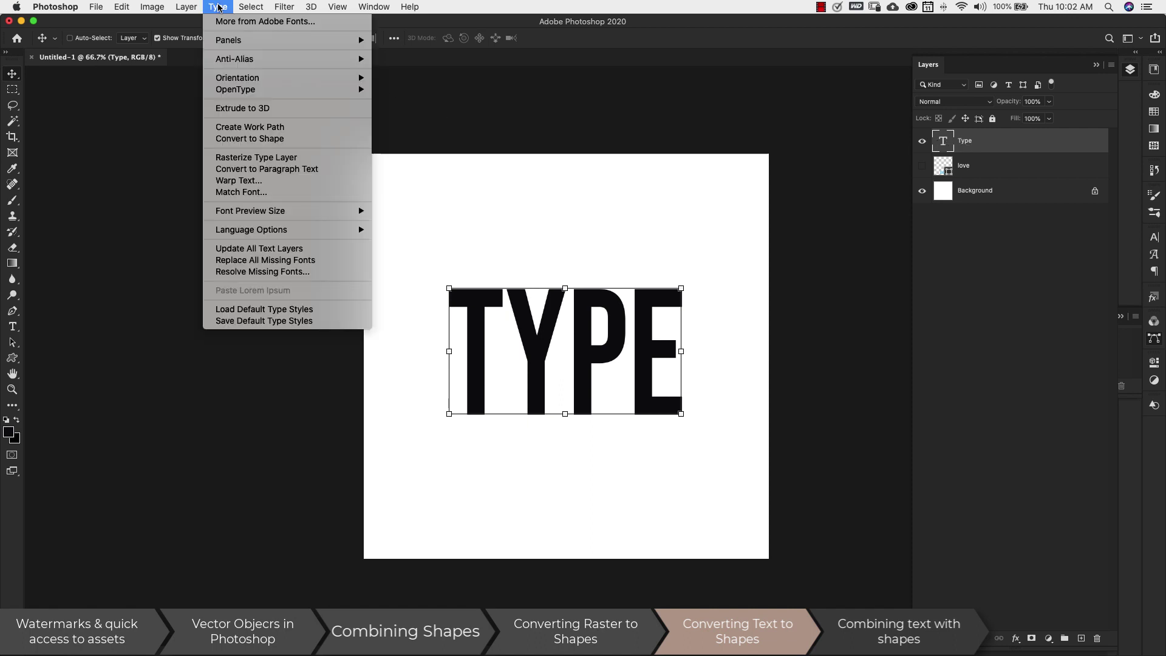
left_click(233, 142)
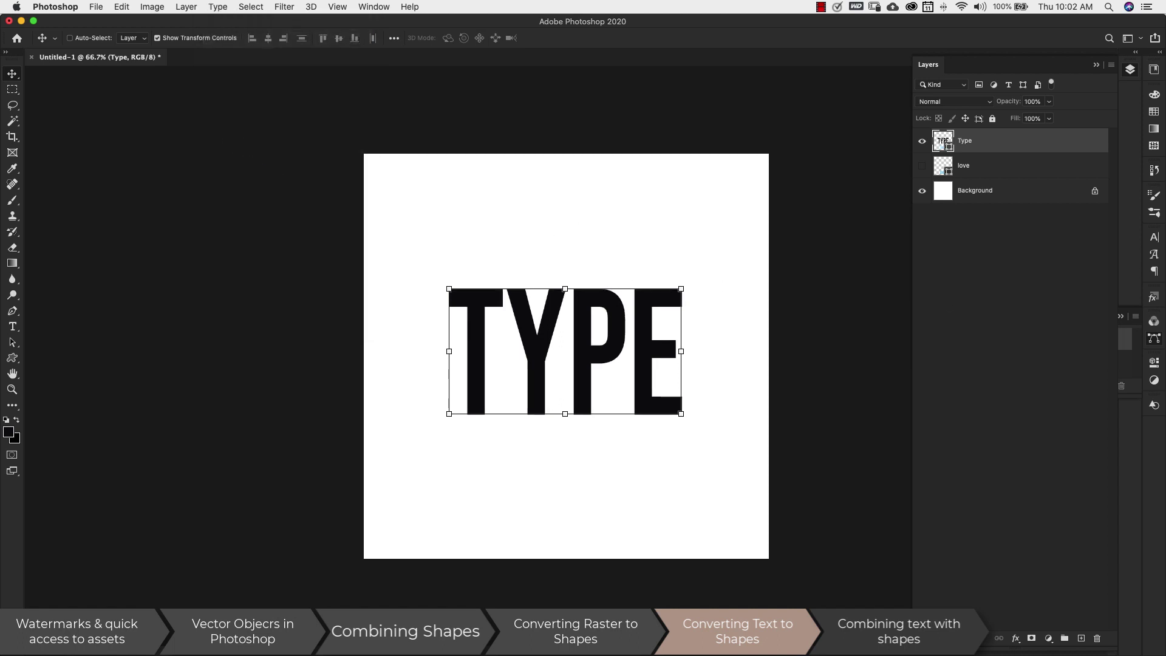
left_click(1129, 355)
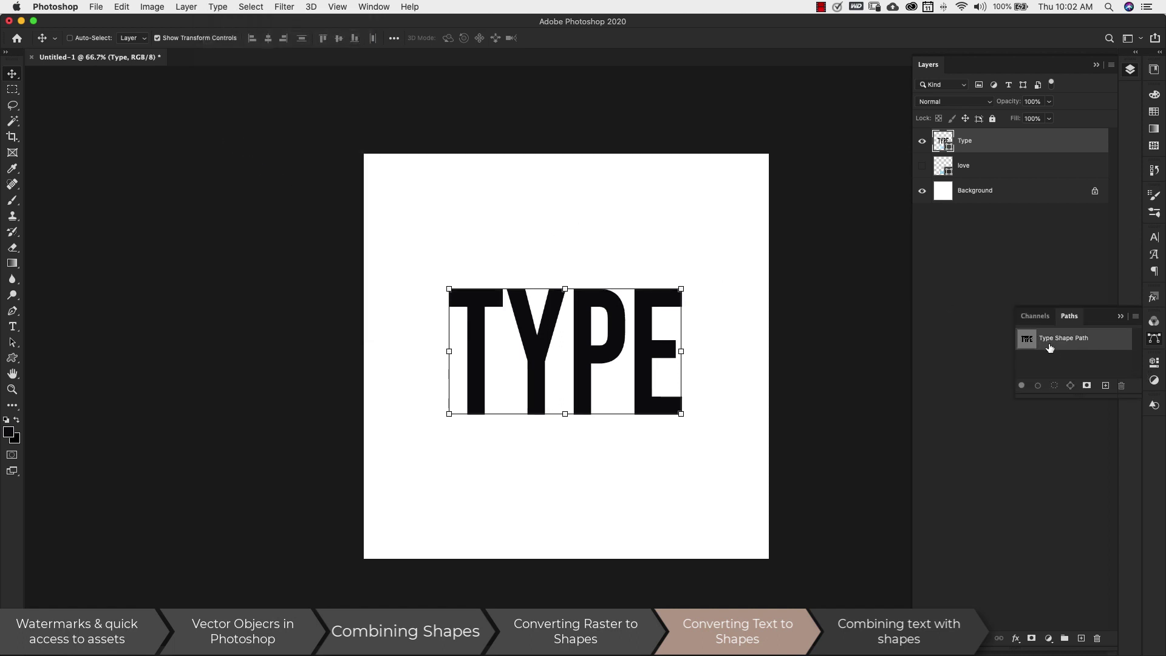
left_click(122, 7)
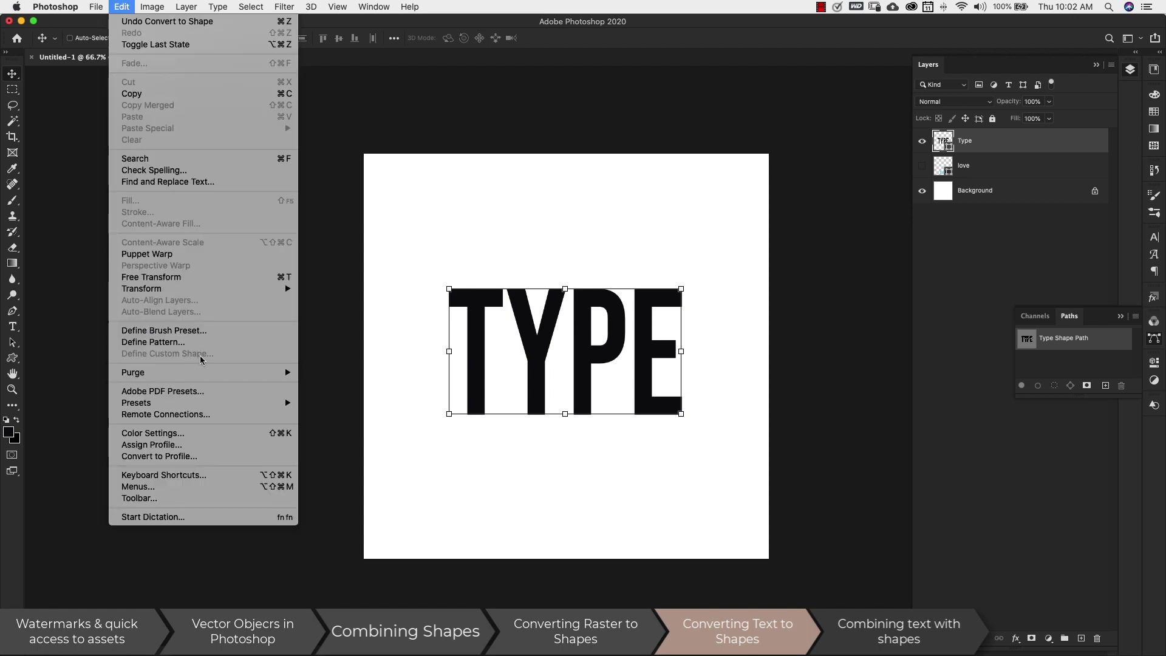
left_click(406, 266)
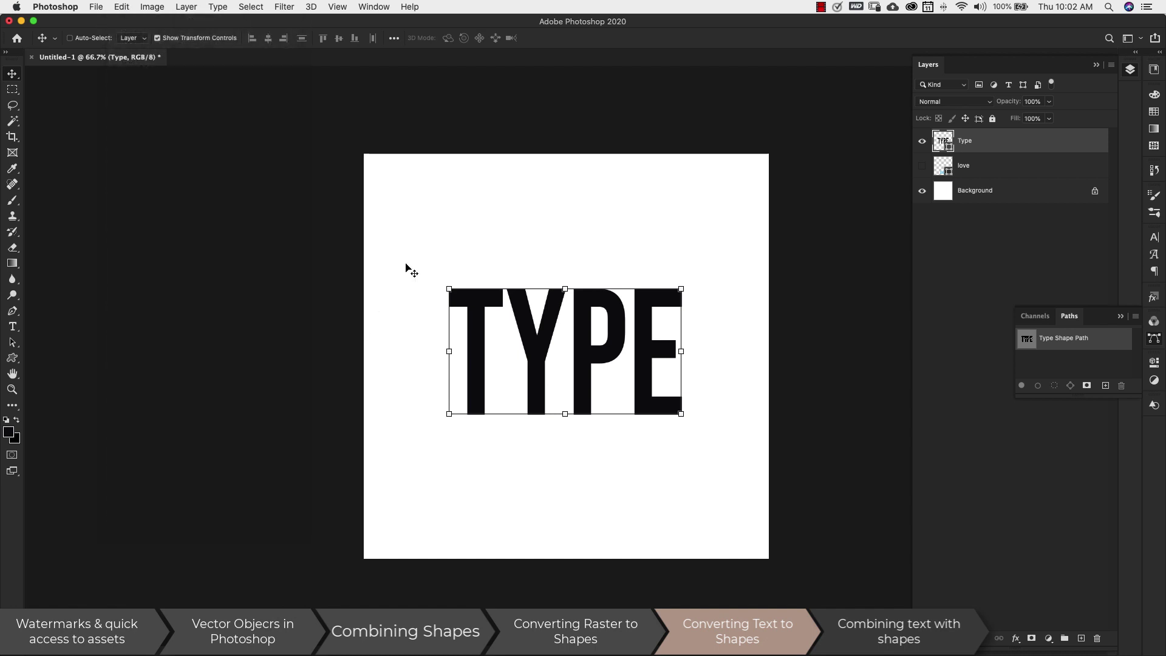
key("super+z")
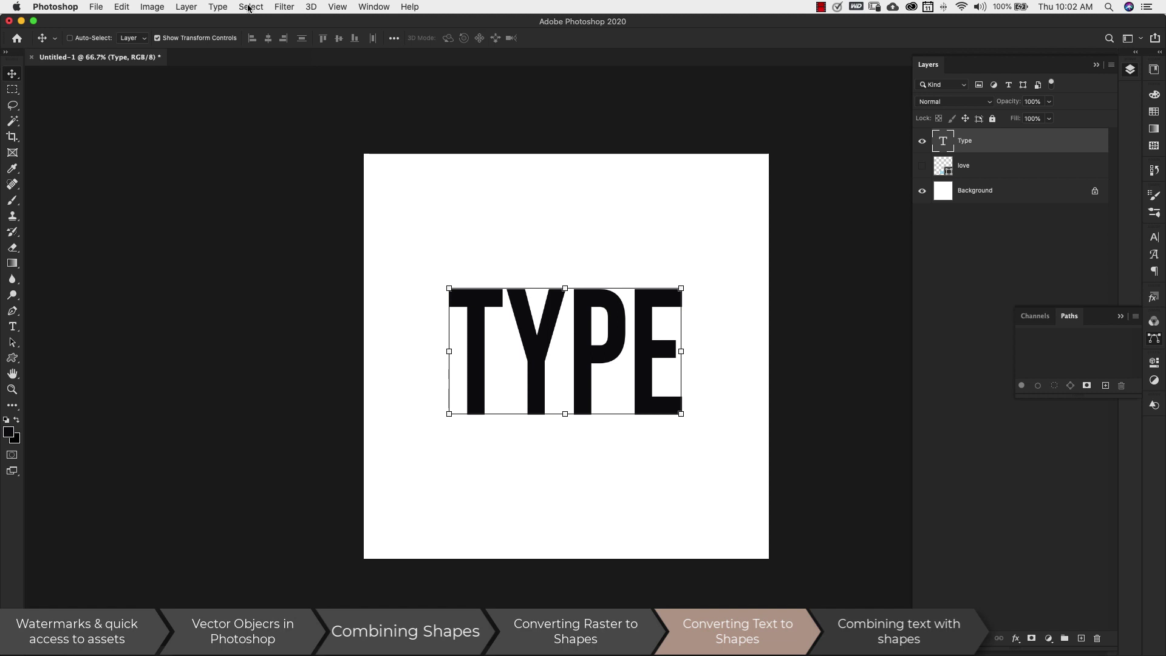
Create a work path from the TYPE letters, then convert the text to a shape layer again
left_click(220, 7)
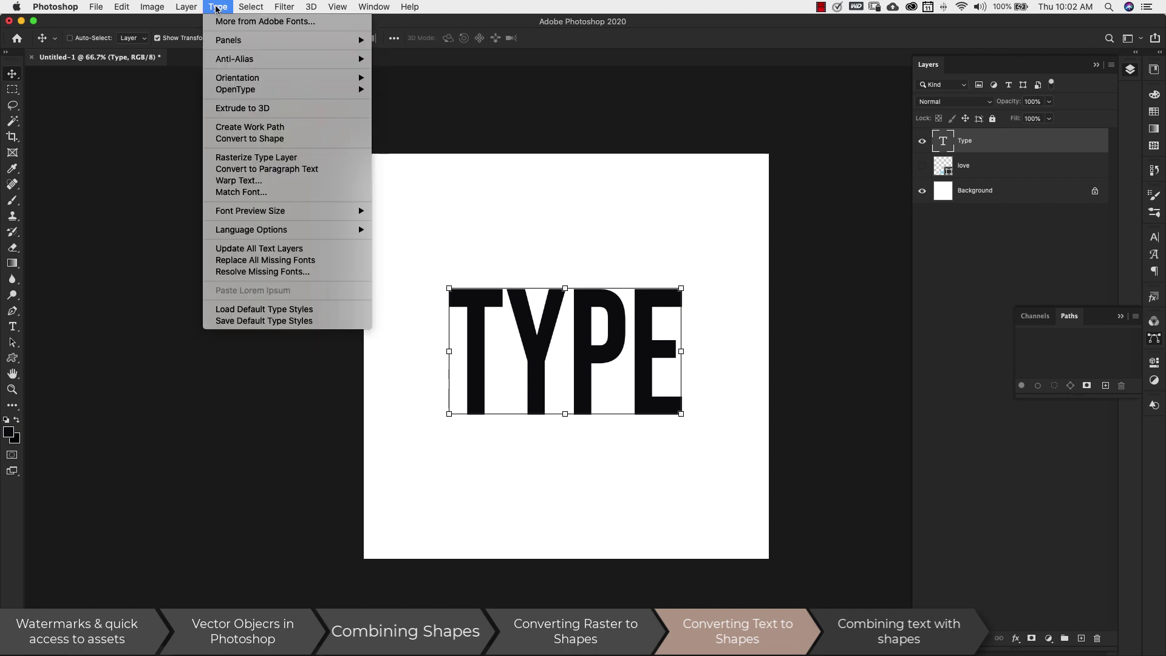
left_click(223, 130)
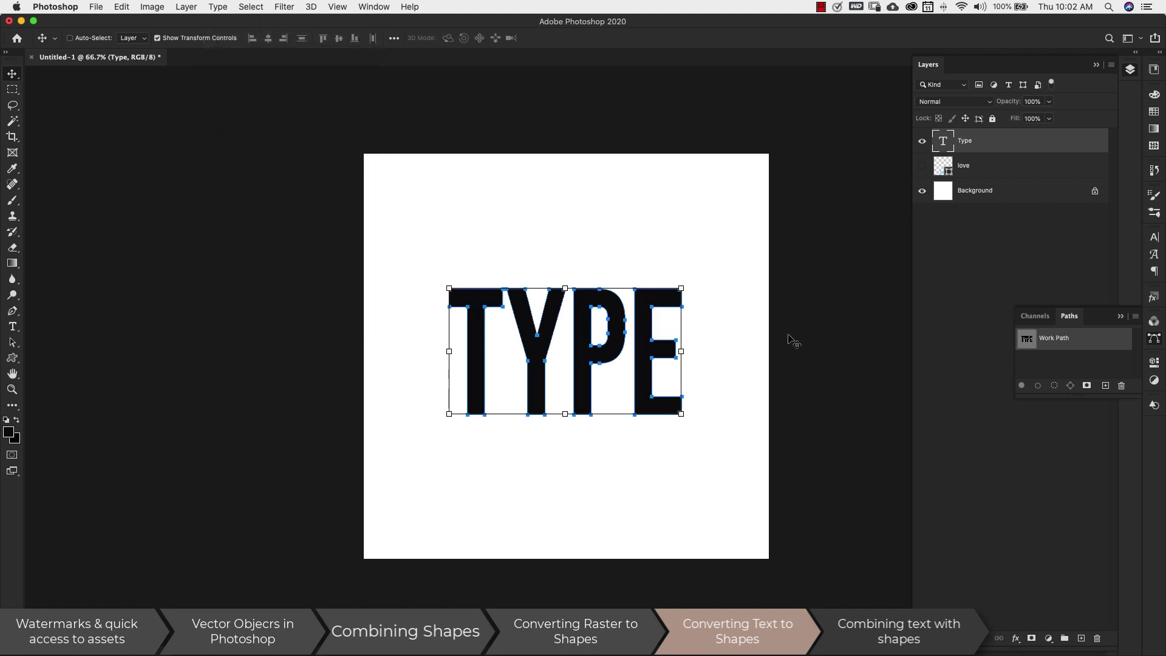
left_click(123, 7)
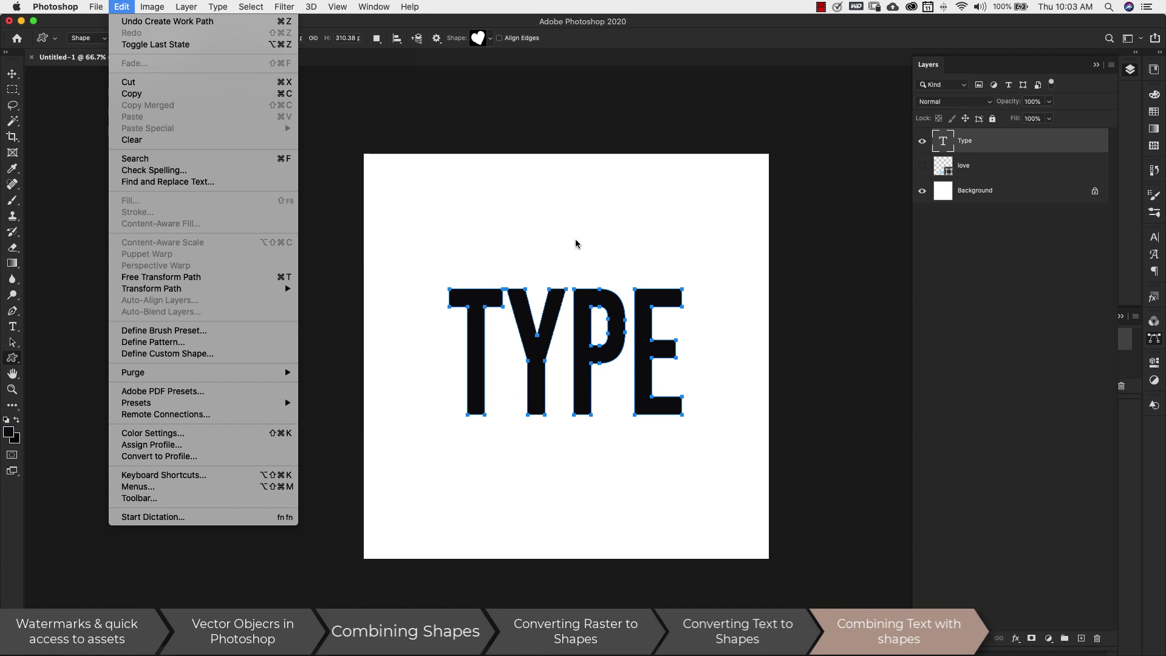
left_click(614, 247)
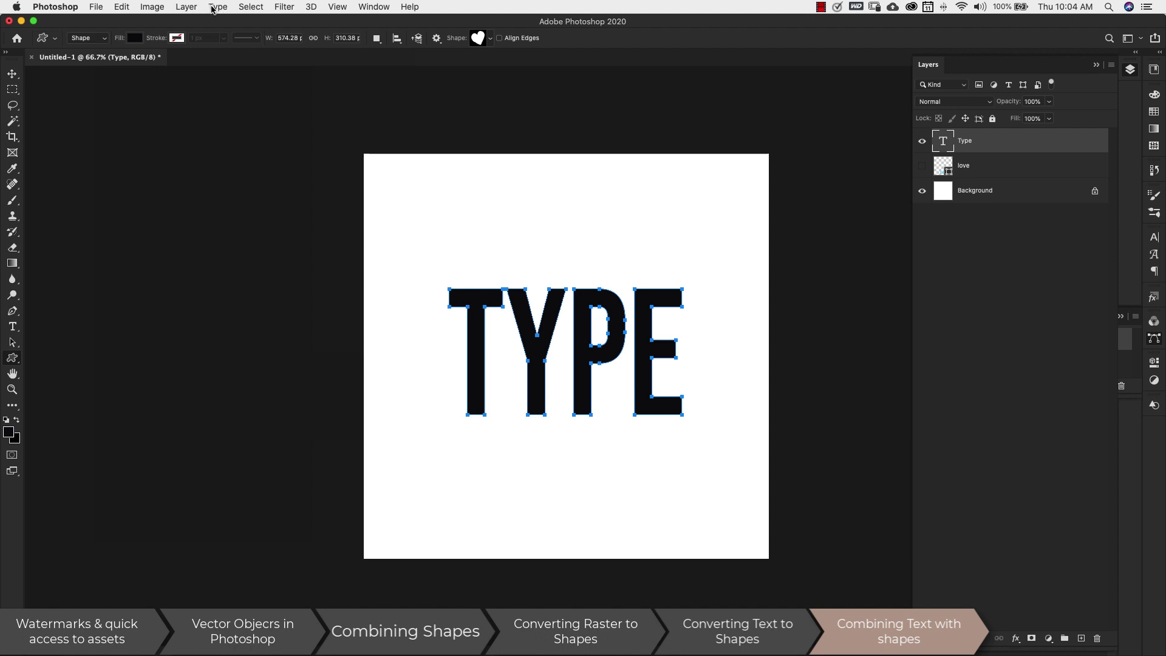
left_click(214, 8)
left_click(246, 139)
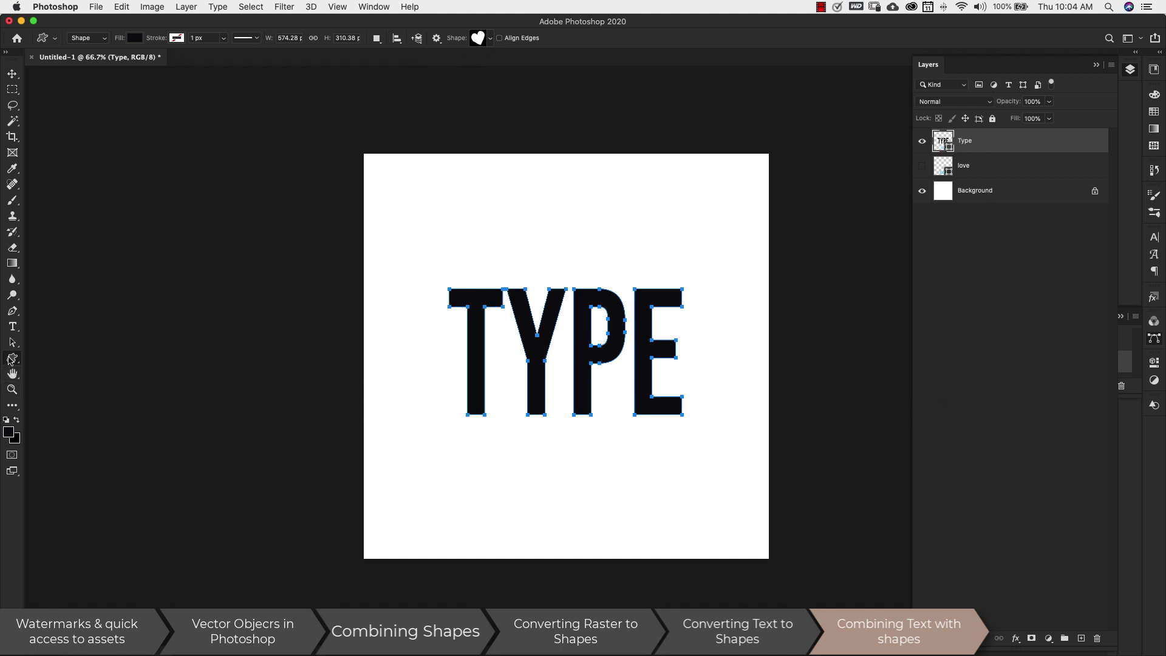
Draw a heart custom shape over the middle of TYPE and move its layer beneath Type
left_click_drag(11, 359, 94, 420)
left_click(489, 40)
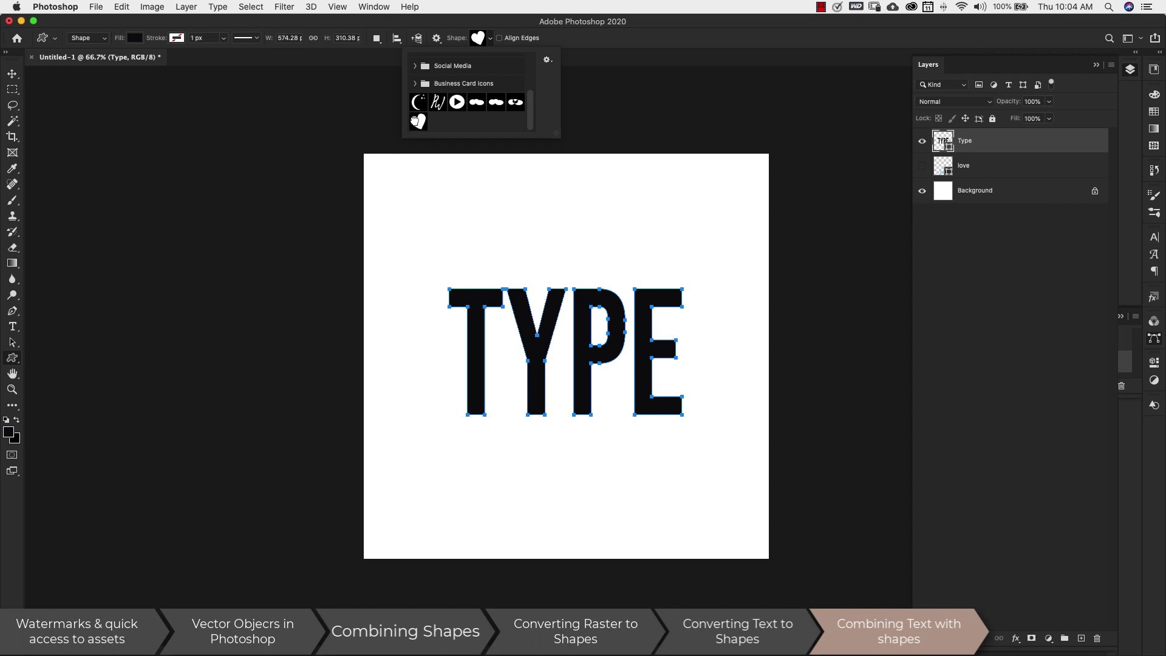
left_click(418, 121)
left_click_drag(483, 265, 658, 433)
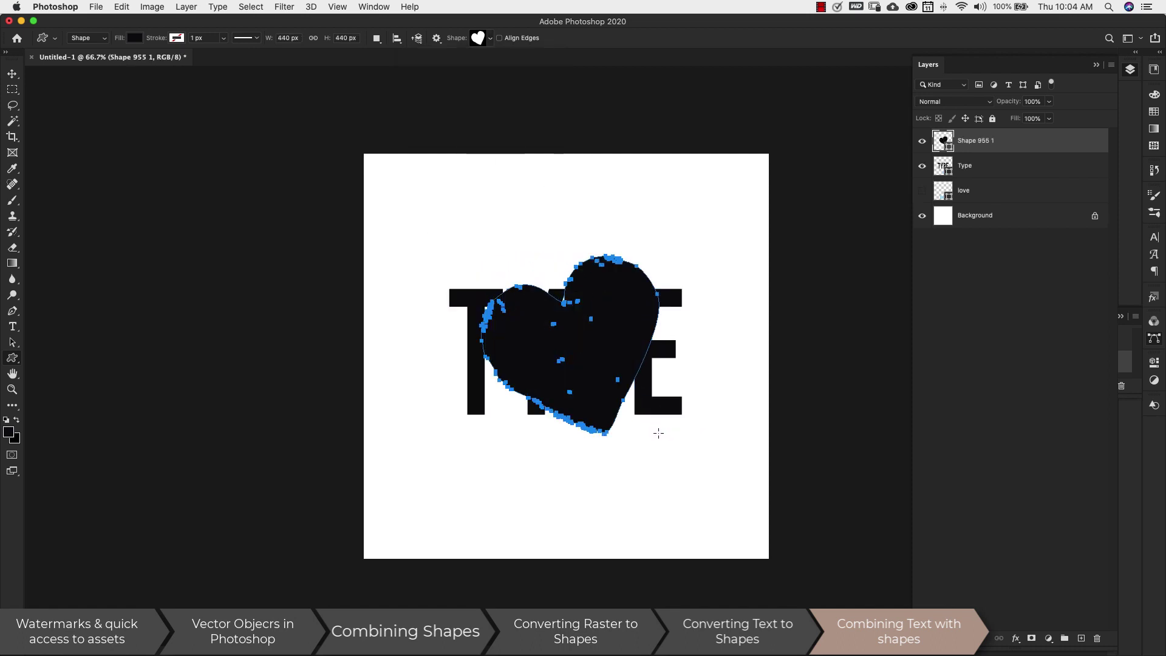
left_click_drag(1043, 150, 1040, 171)
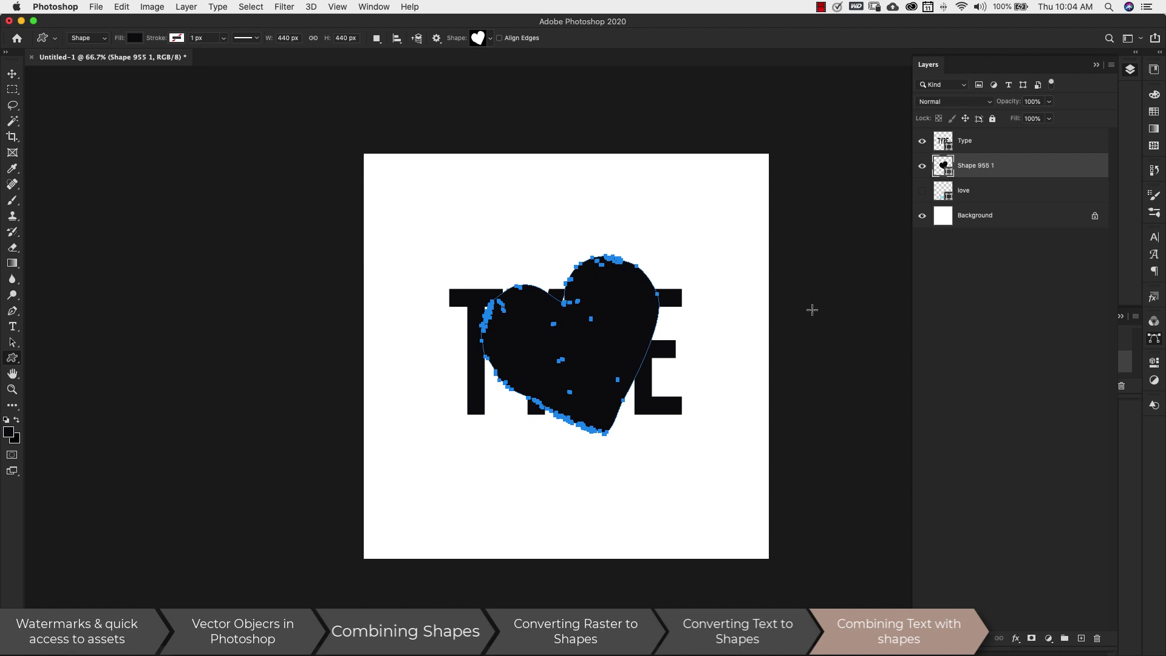
Select the heart and Type layers and combine them with Subtract Shapes at Overlap, hiding the path outline
left_click(1003, 144, "shift")
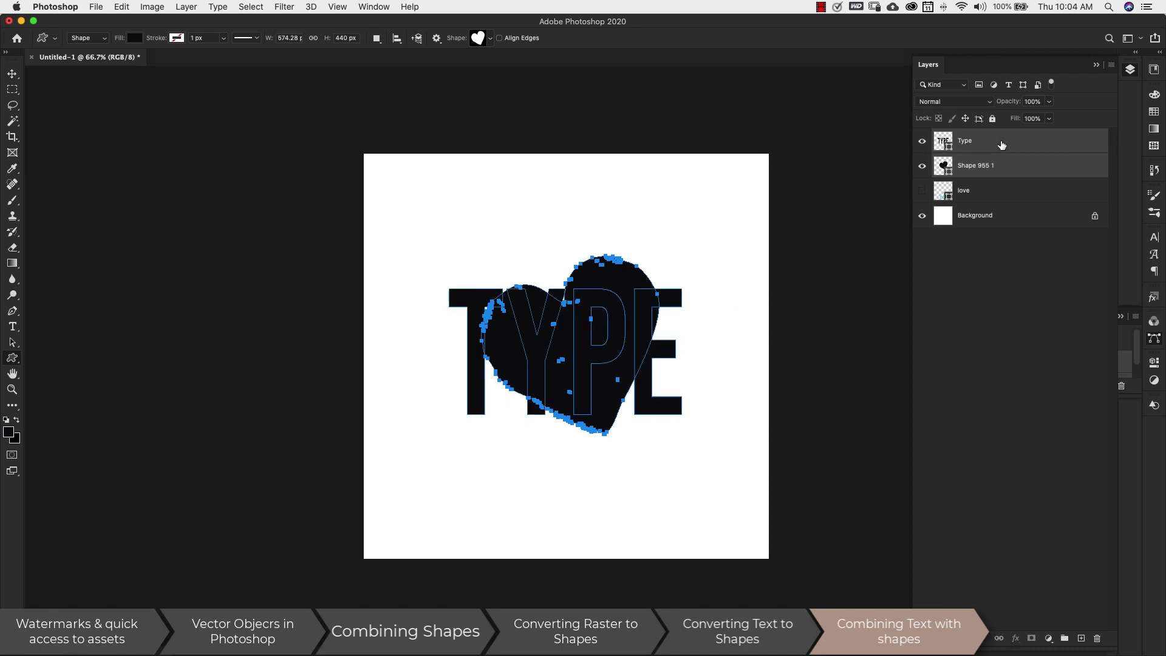
left_click(122, 8)
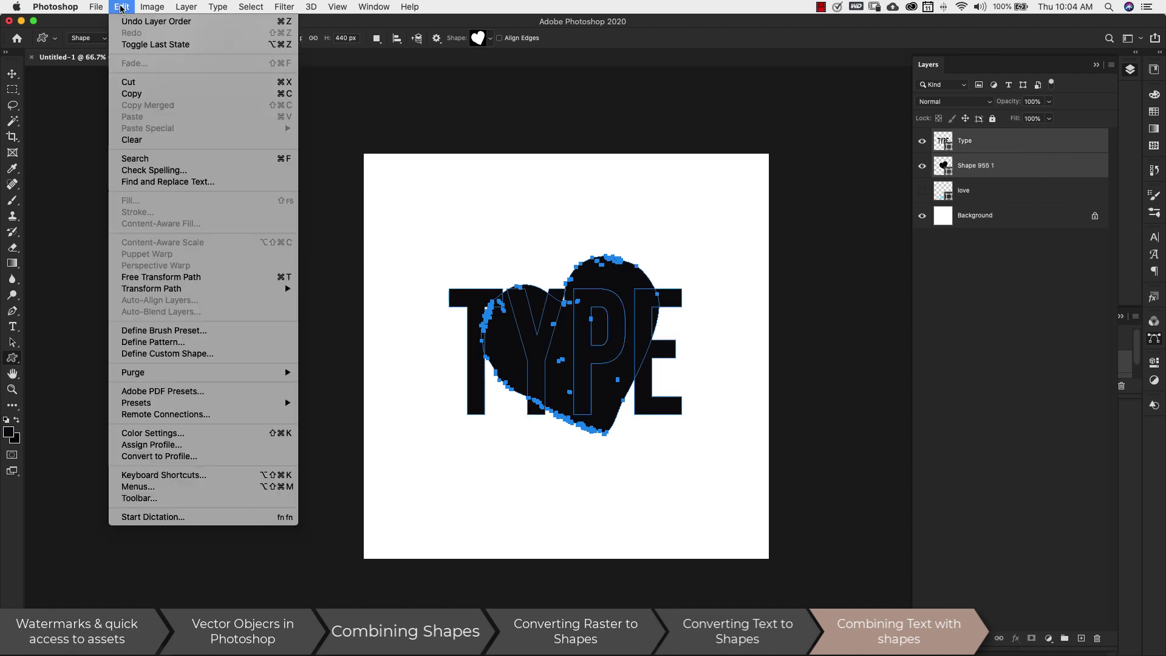
mouse_move(186, 7)
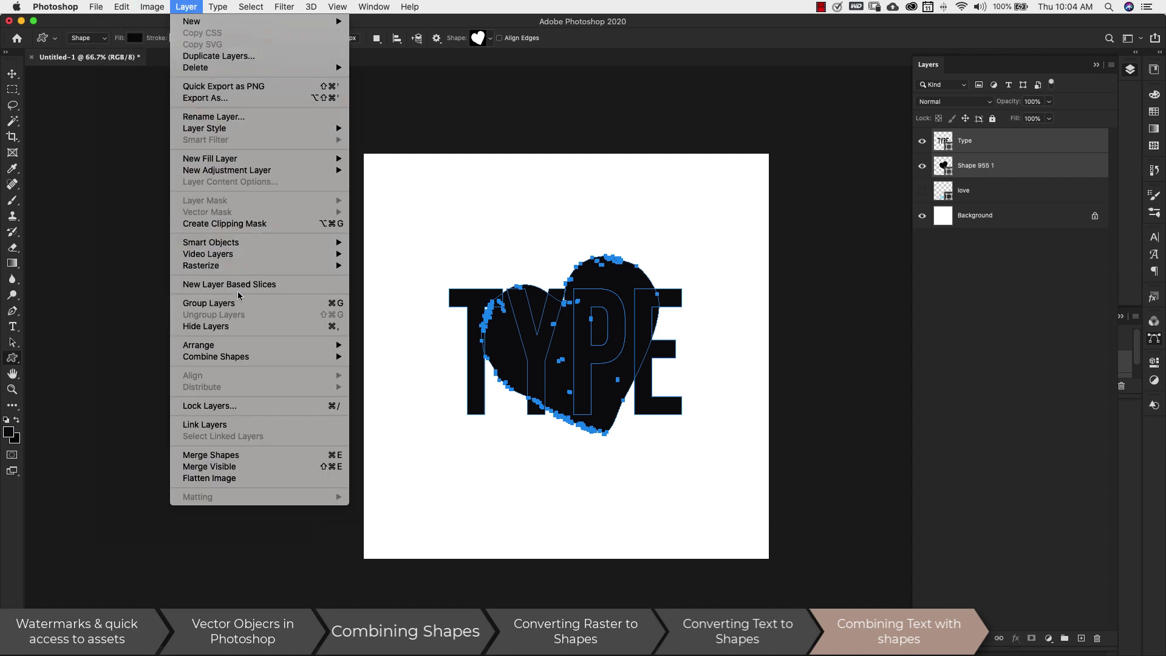
mouse_move(256, 350)
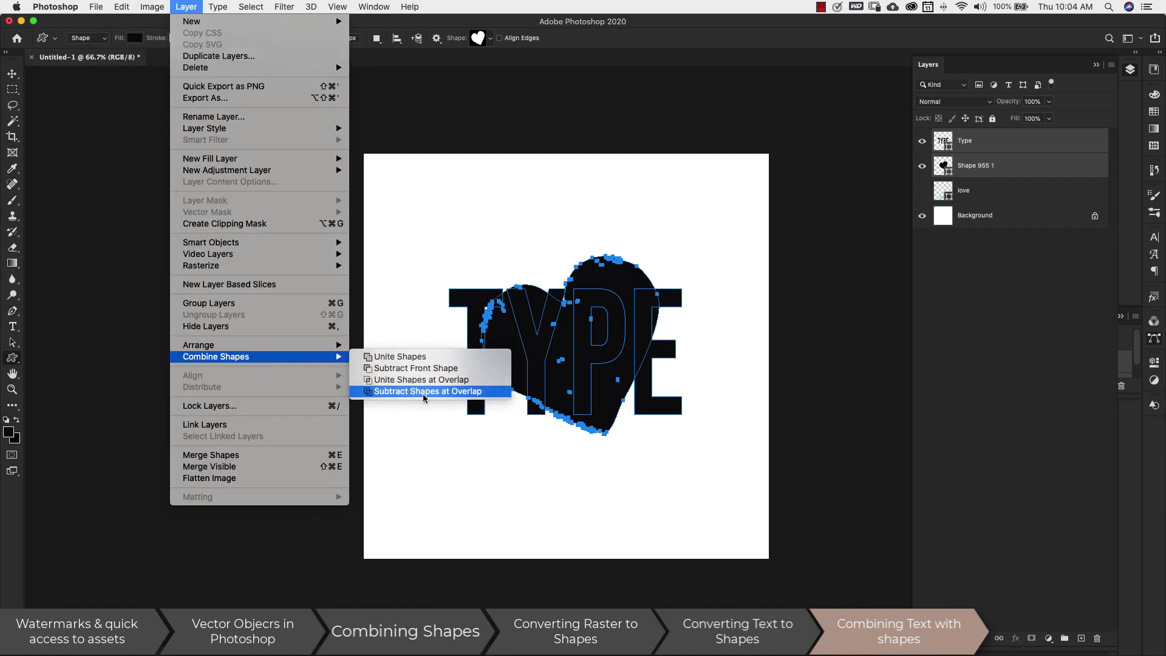
left_click(425, 392)
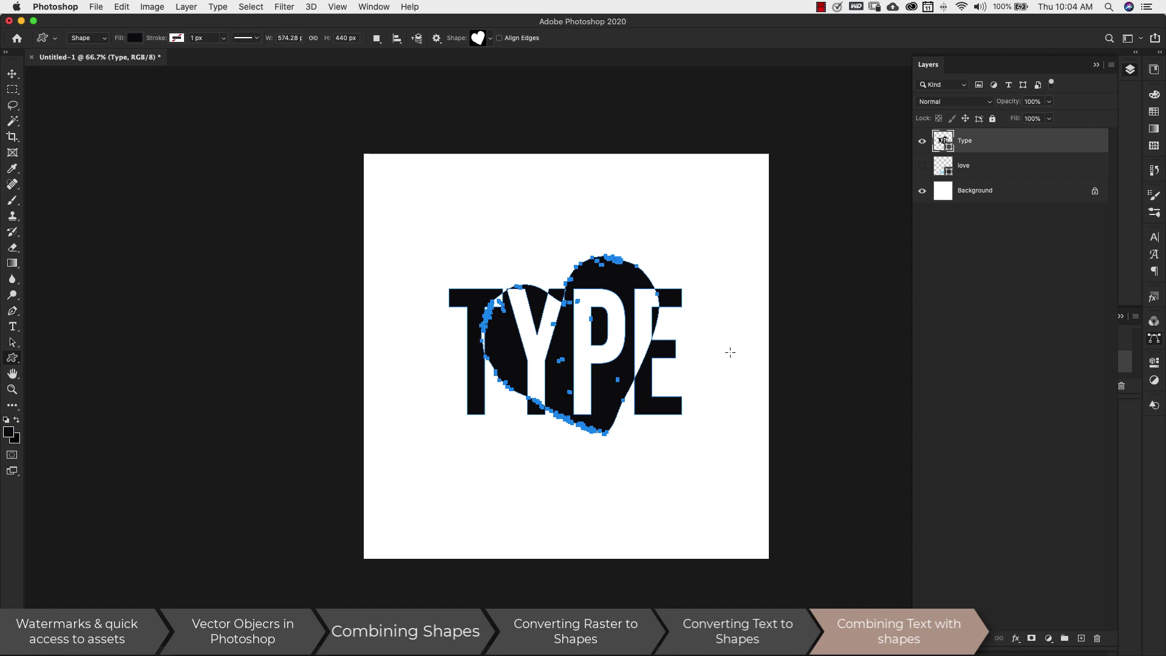
left_click(1057, 381)
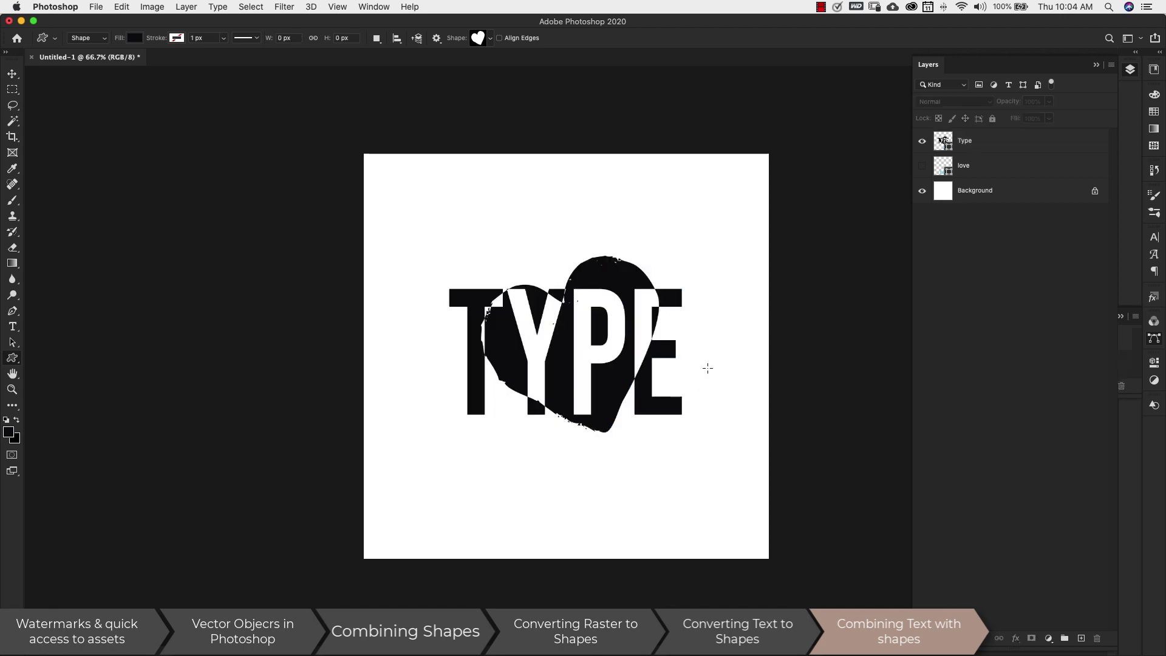
Select the Type Shape Path and define it as custom shape Shape 956
left_click(979, 144)
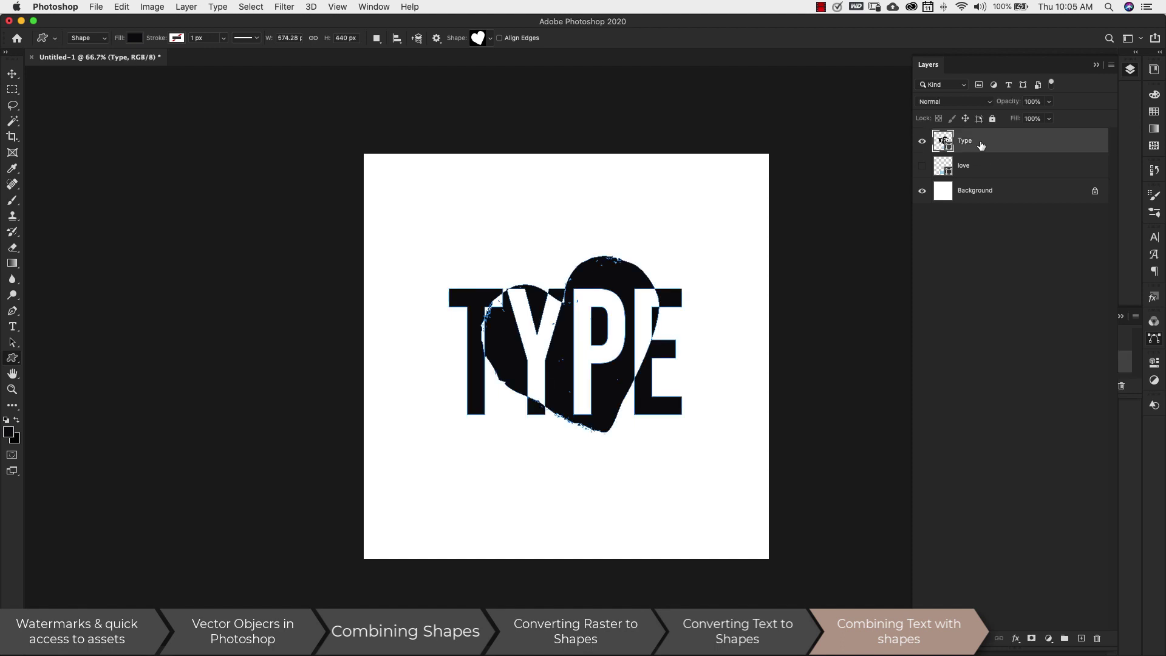
left_click(1131, 341)
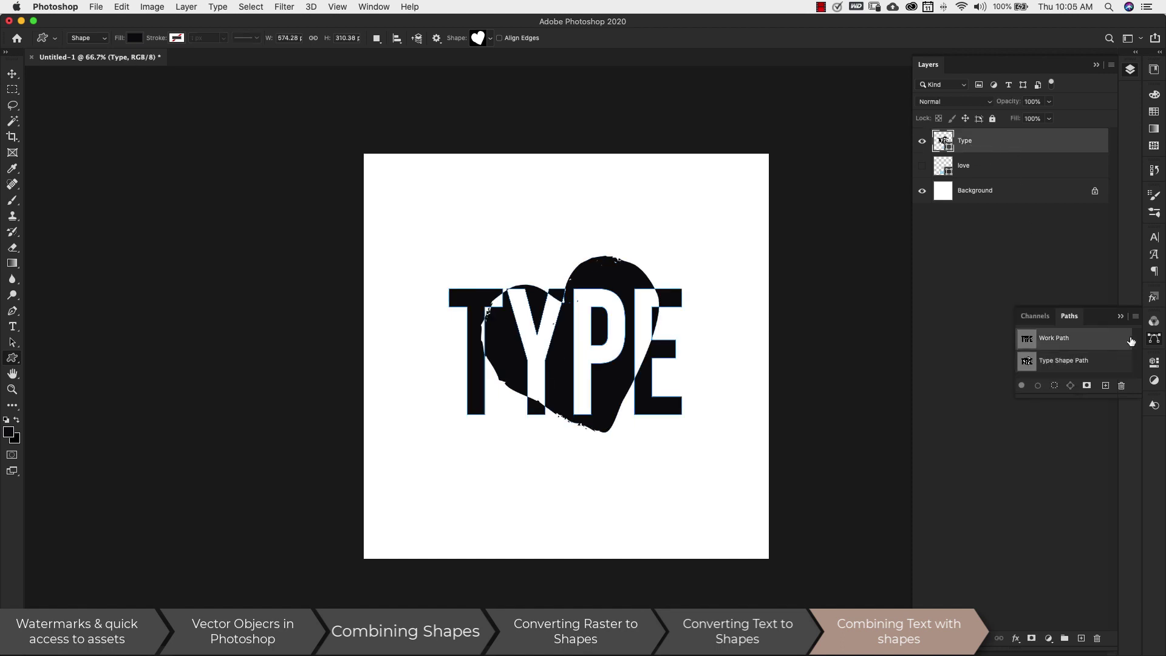
left_click(1056, 362)
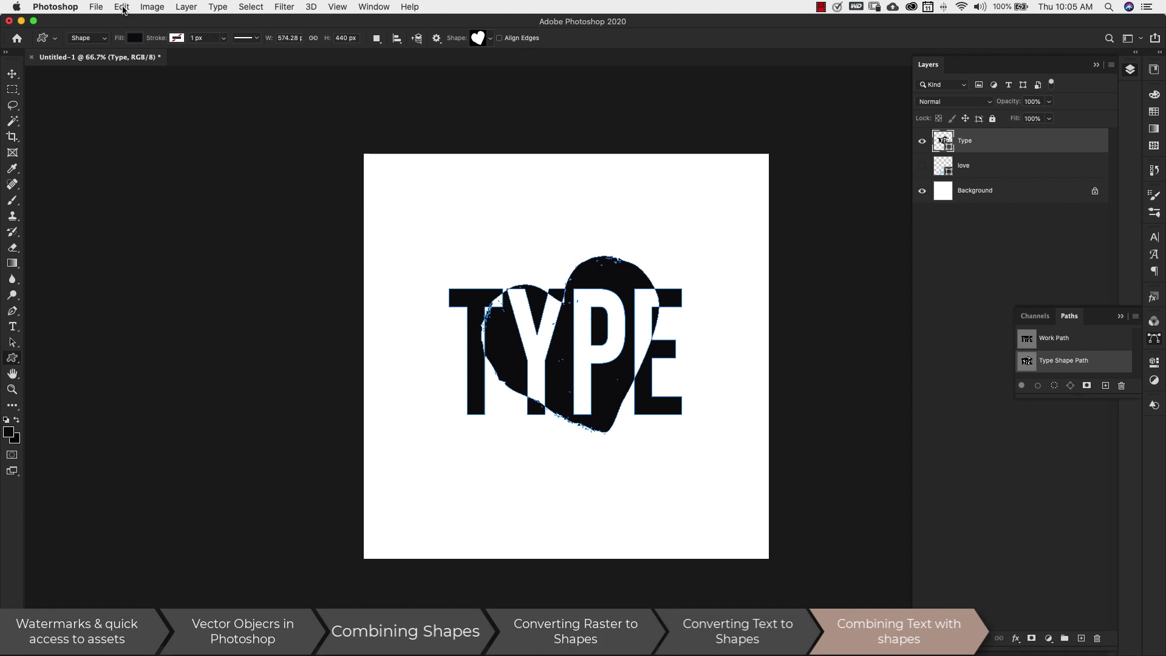
left_click(122, 8)
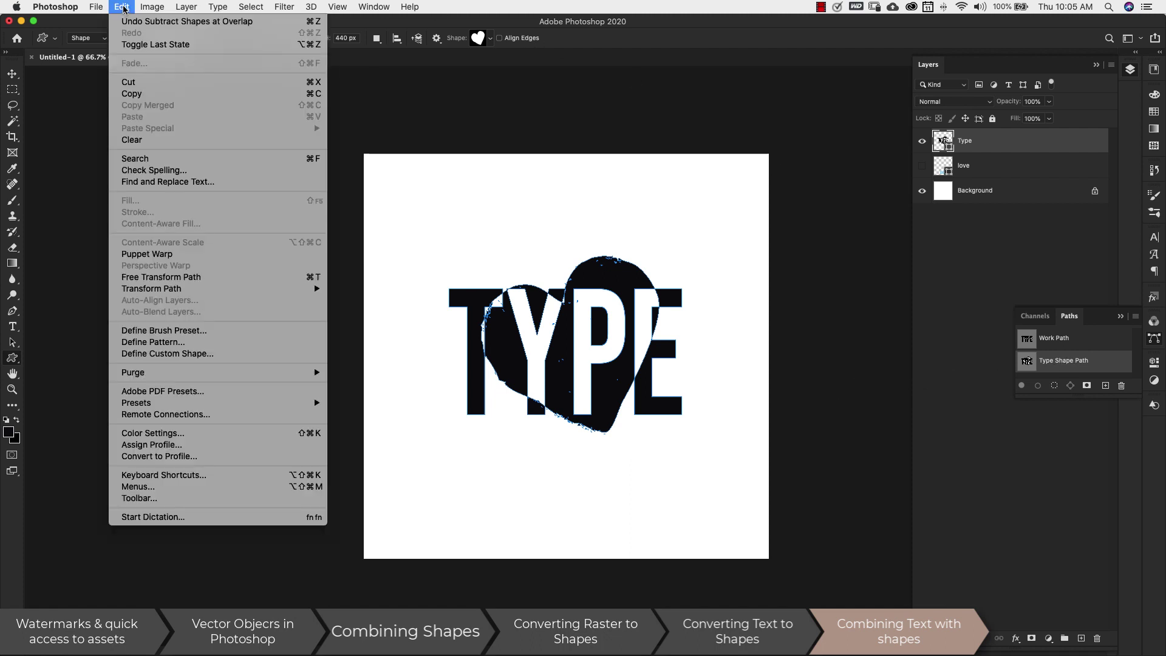
left_click(159, 354)
left_click(714, 323)
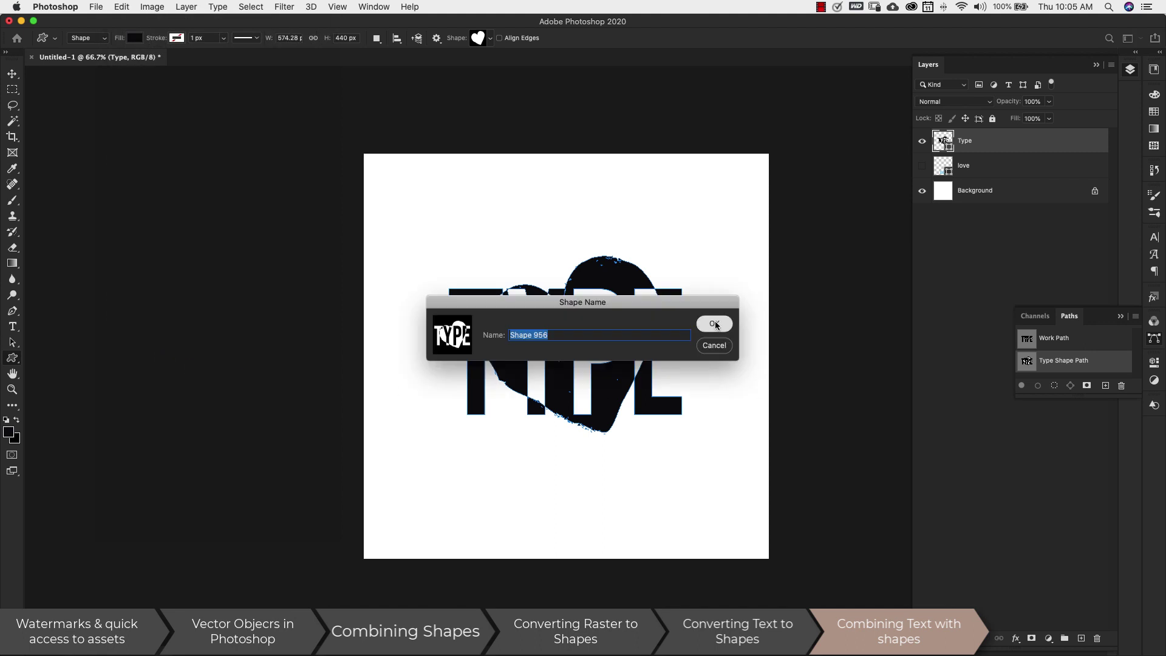
Stamp a small copy of the new TYPE shape near the top of the canvas
left_click(490, 38)
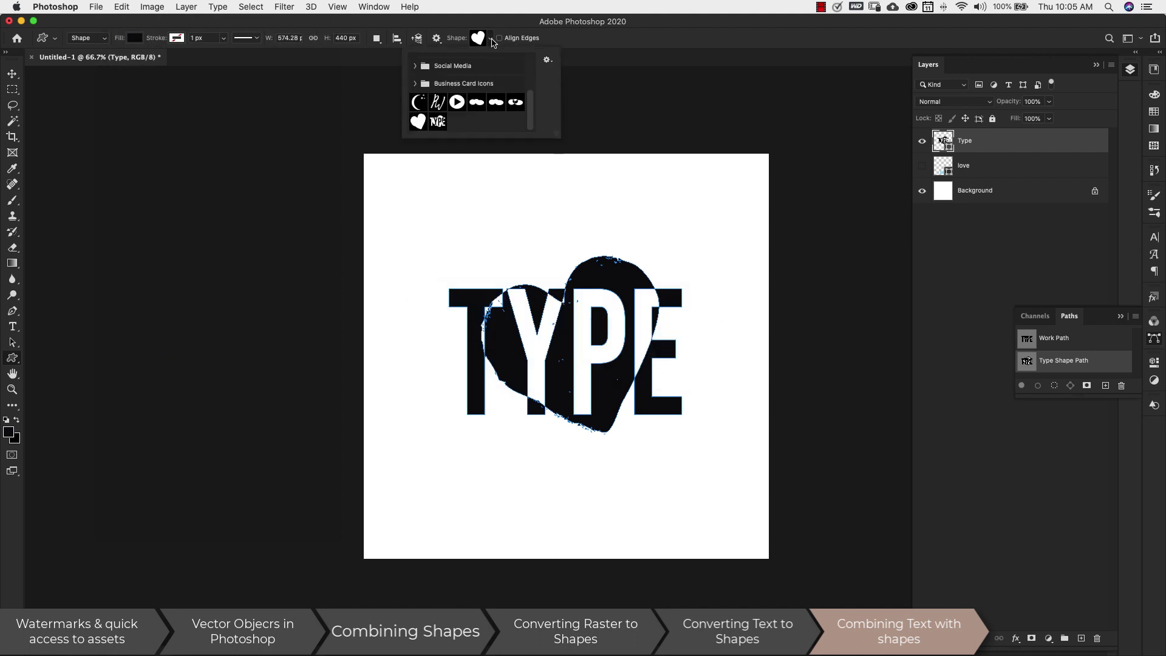
left_click(438, 123)
left_click_drag(493, 212, 521, 236)
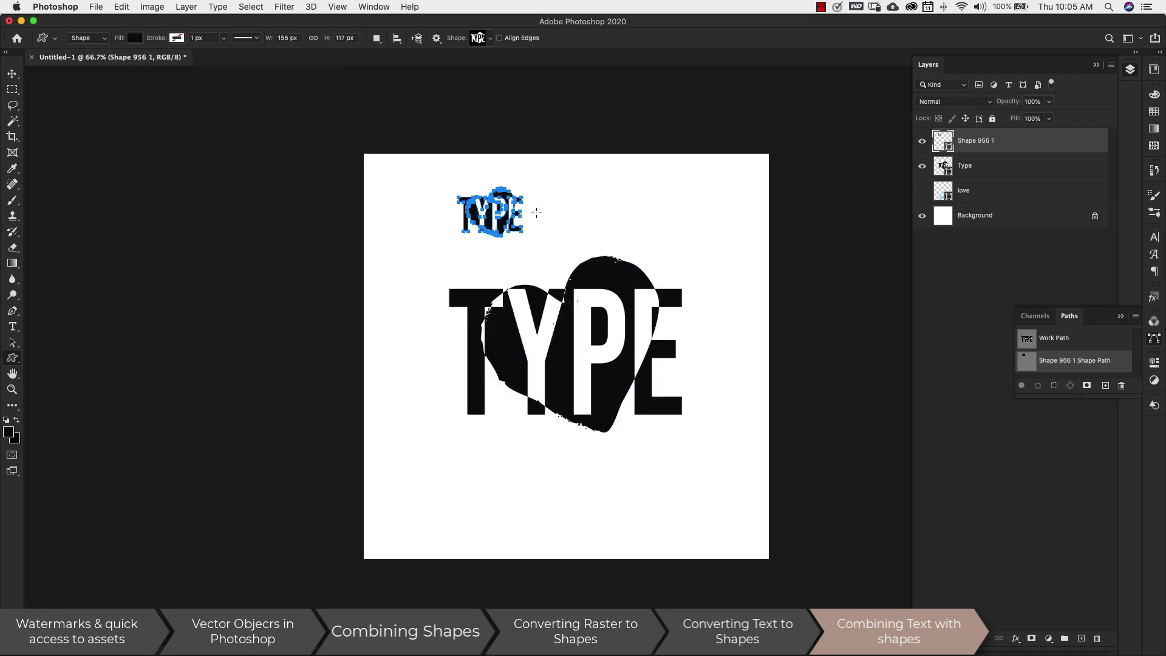
Stamp another small TYPE shape along the top and fill it magenta
mouse_move(554, 199)
left_mouse_down()
mouse_move(602, 238)
mouse_move(656, 239)
left_mouse_up()
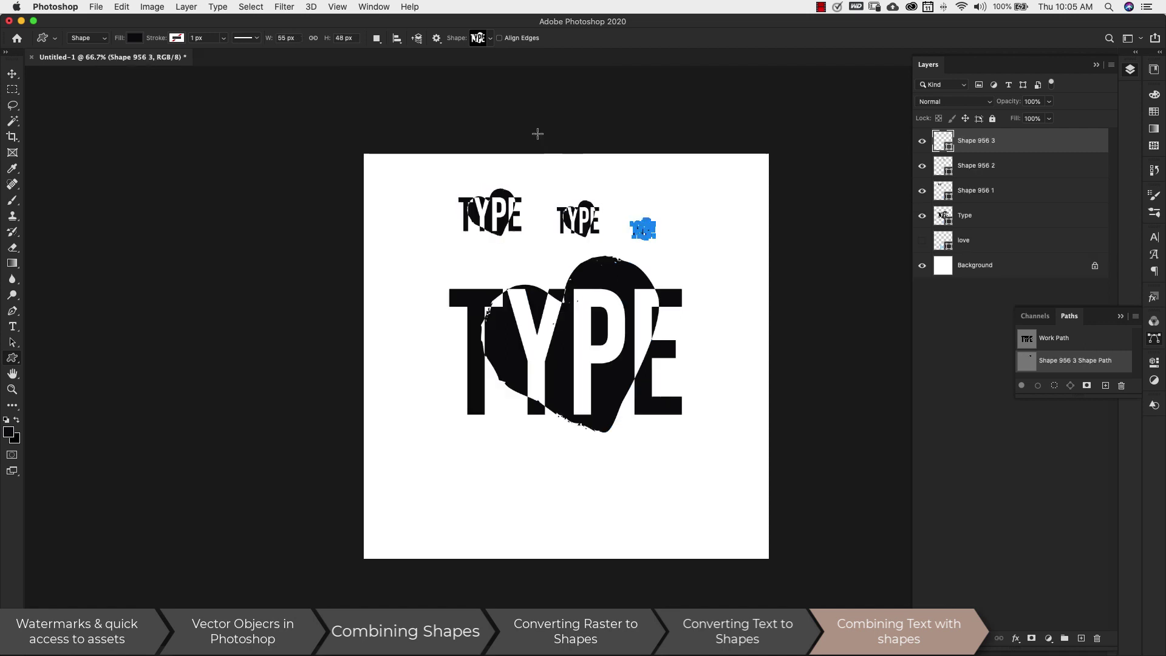
left_click(133, 38)
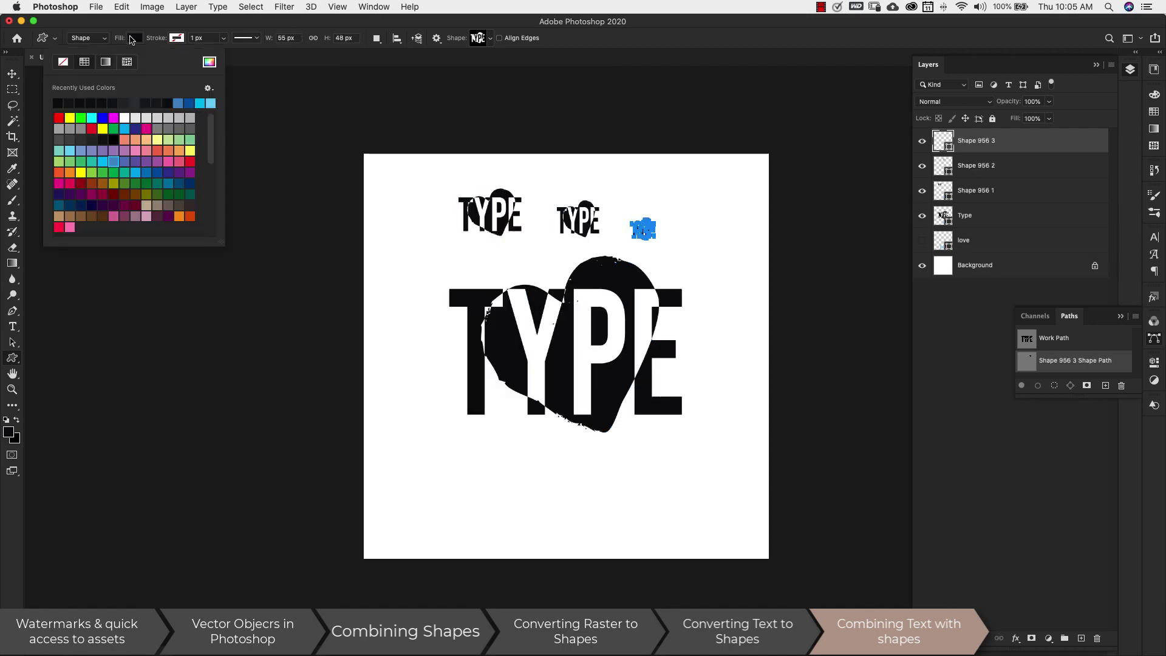
left_click(114, 118)
left_click(993, 281)
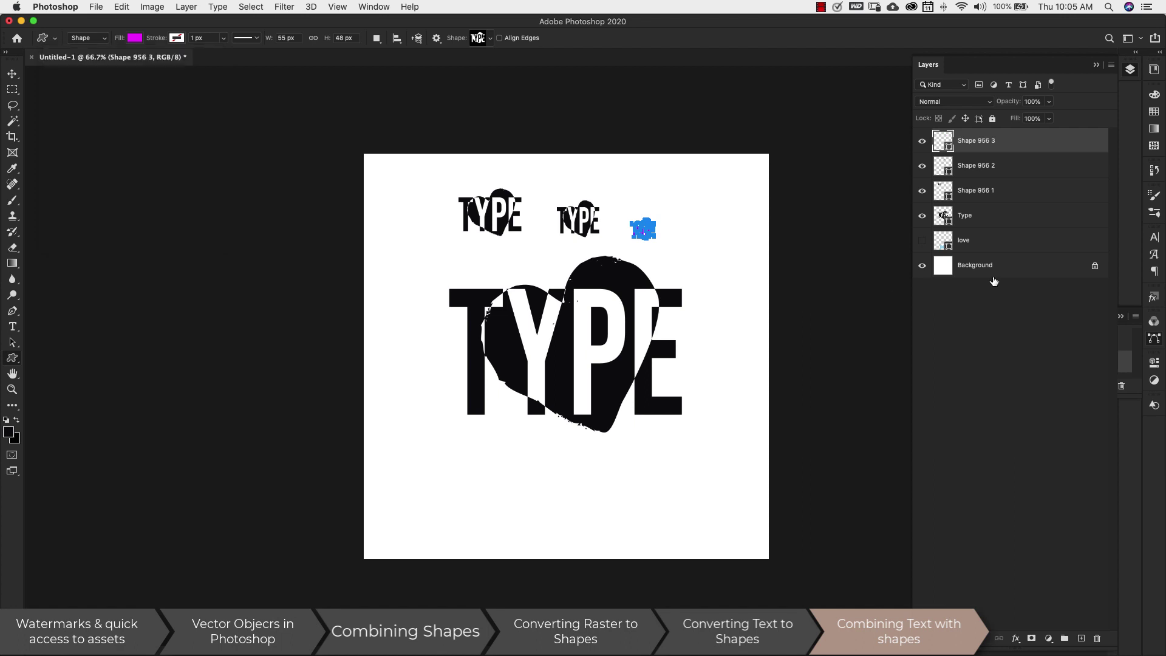
Reselect the small shape layers and toggle the large Type layer's visibility off and on
left_click(1038, 187)
left_click(988, 138)
left_click(919, 217)
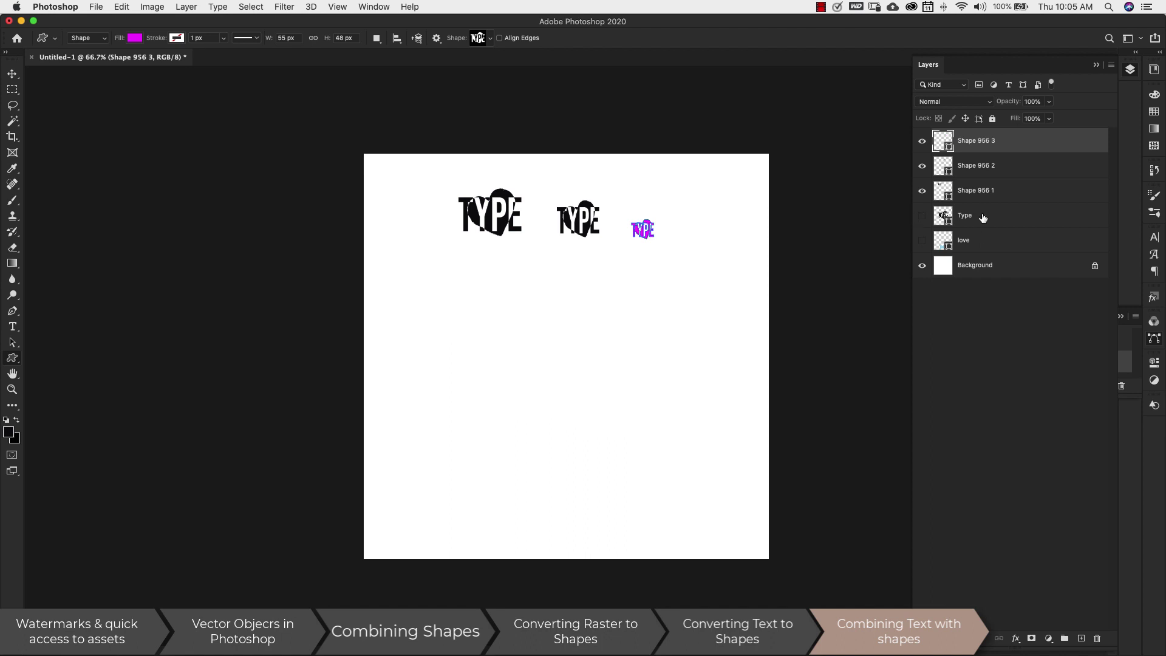
left_click(984, 216)
left_click(912, 215)
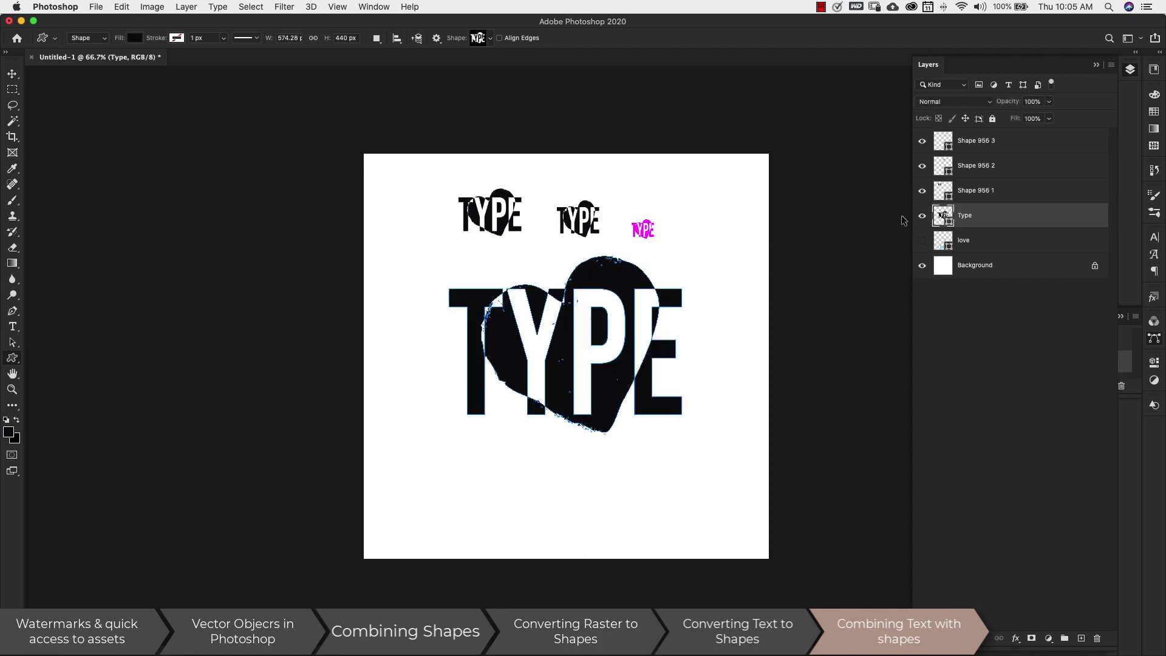
Undo twice back to the live TYPE text and create a work path from its letters
key("super+z")
key("super+z")
key("super+z")
key("super+z")
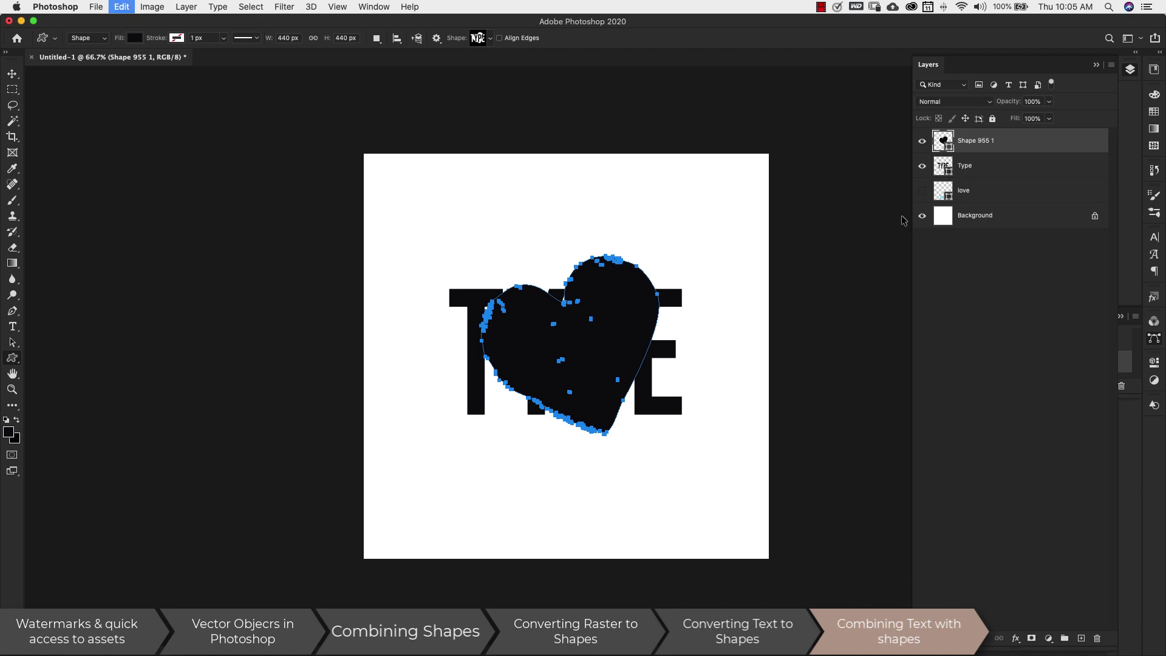
key("super+z")
key("super+z")
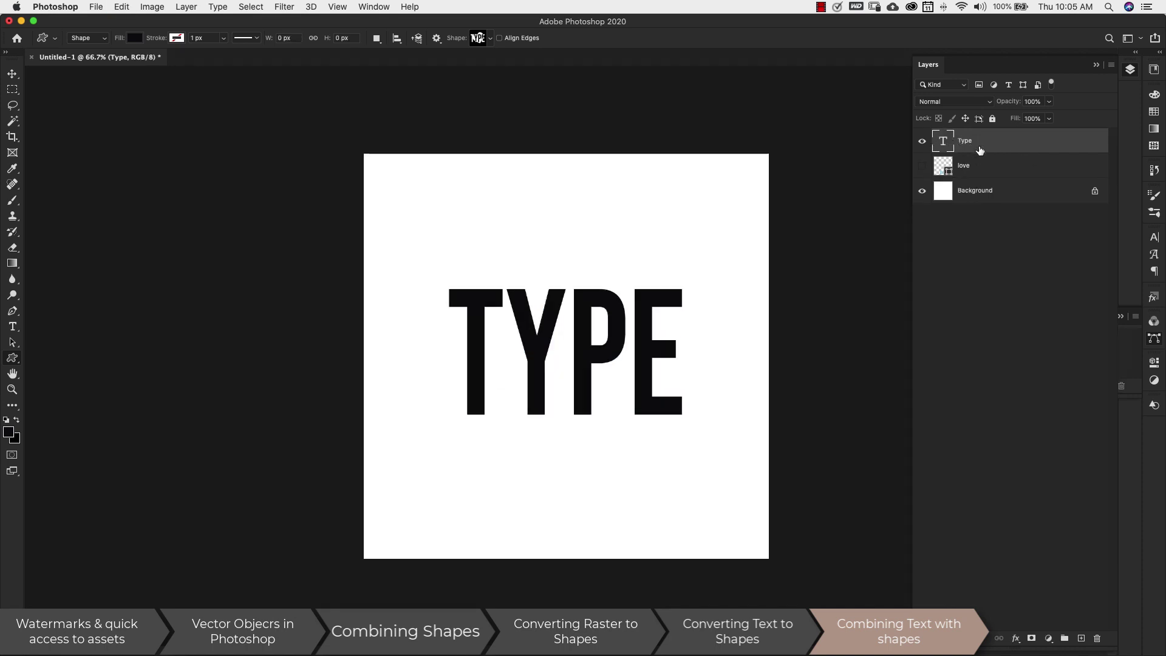
left_click(254, 7)
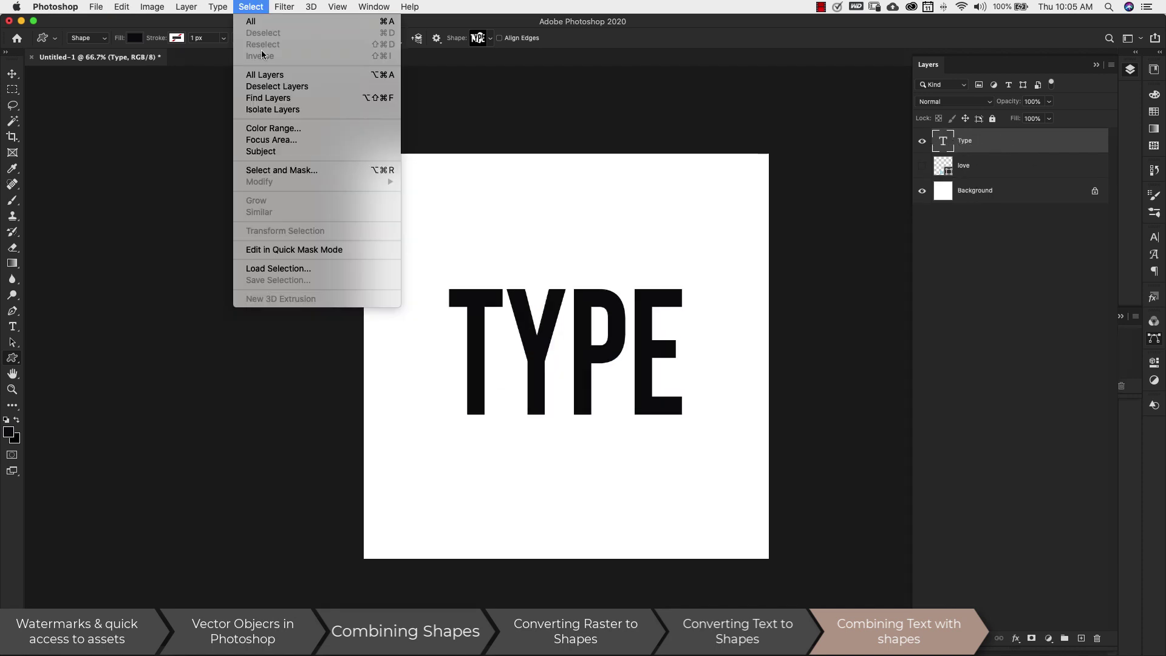
mouse_move(217, 6)
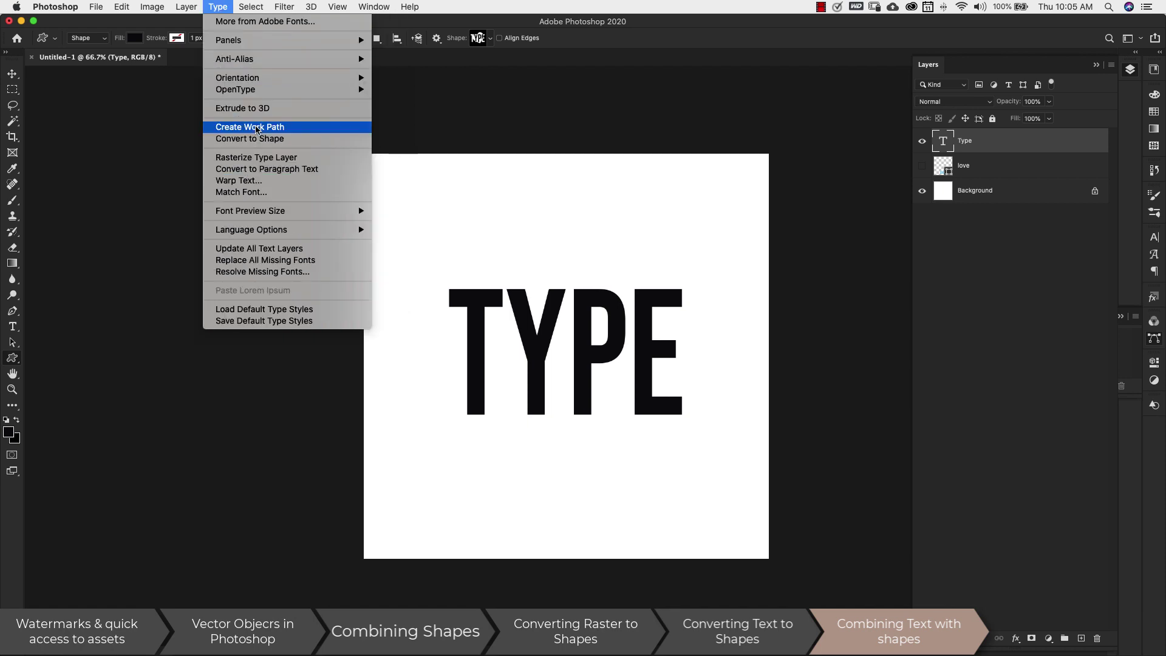
left_click(257, 130)
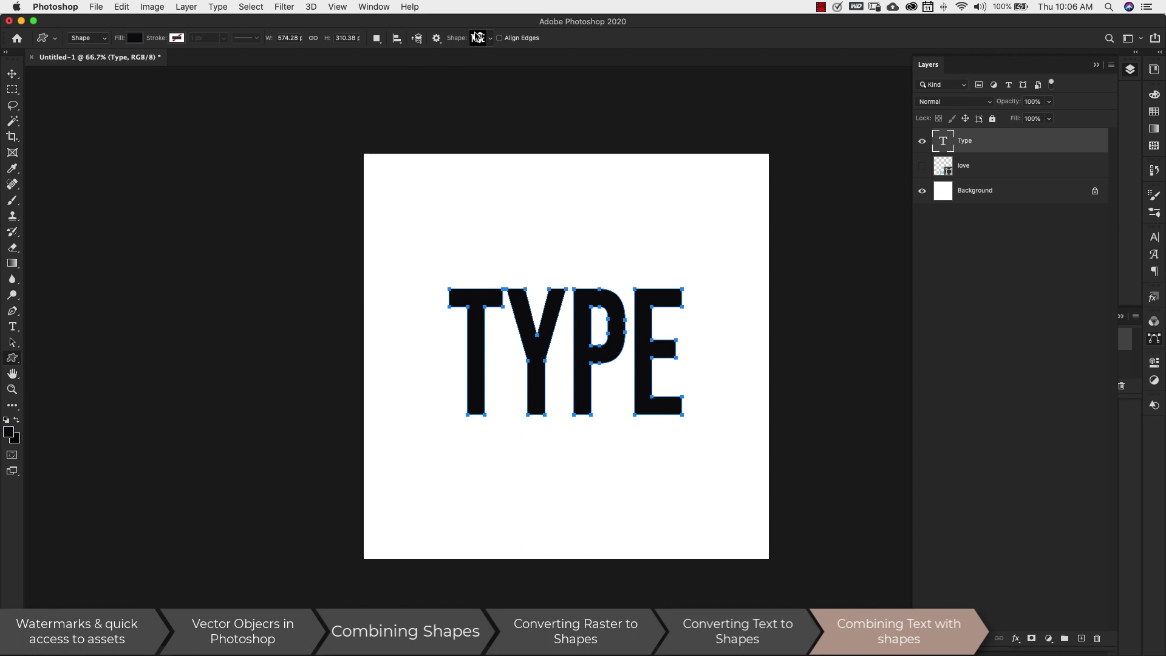
Draw a large heart over the TYPE letters and move its layer below Type
left_click(491, 38)
left_click(419, 122)
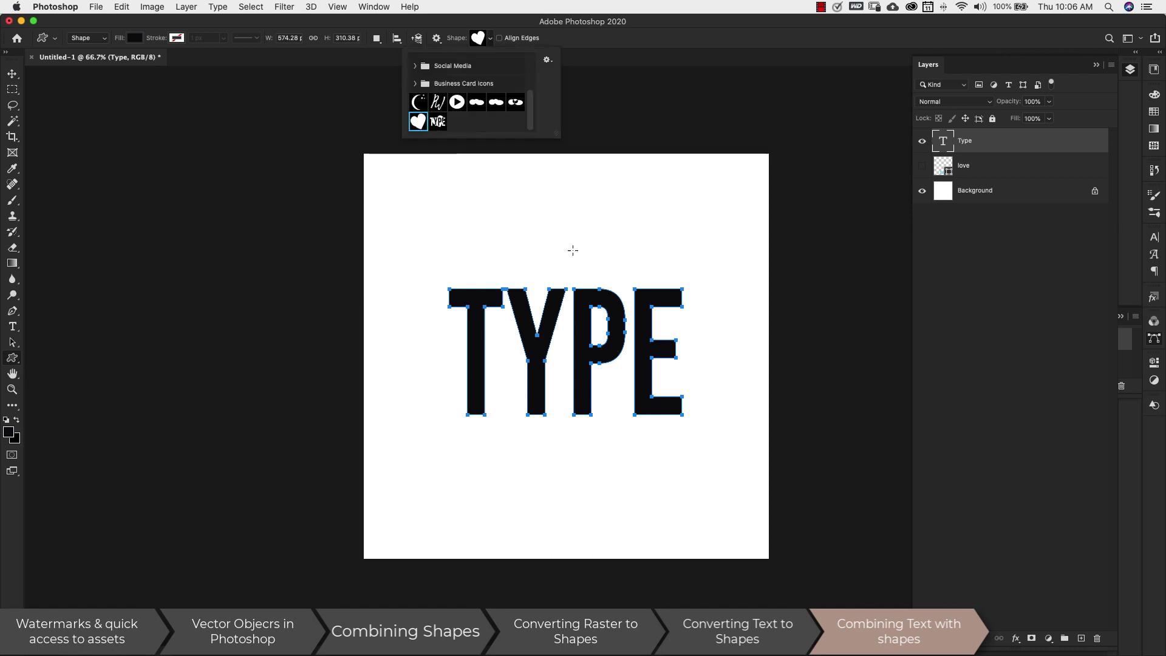
left_click_drag(492, 240, 724, 454)
left_click_drag(1020, 148, 1025, 182)
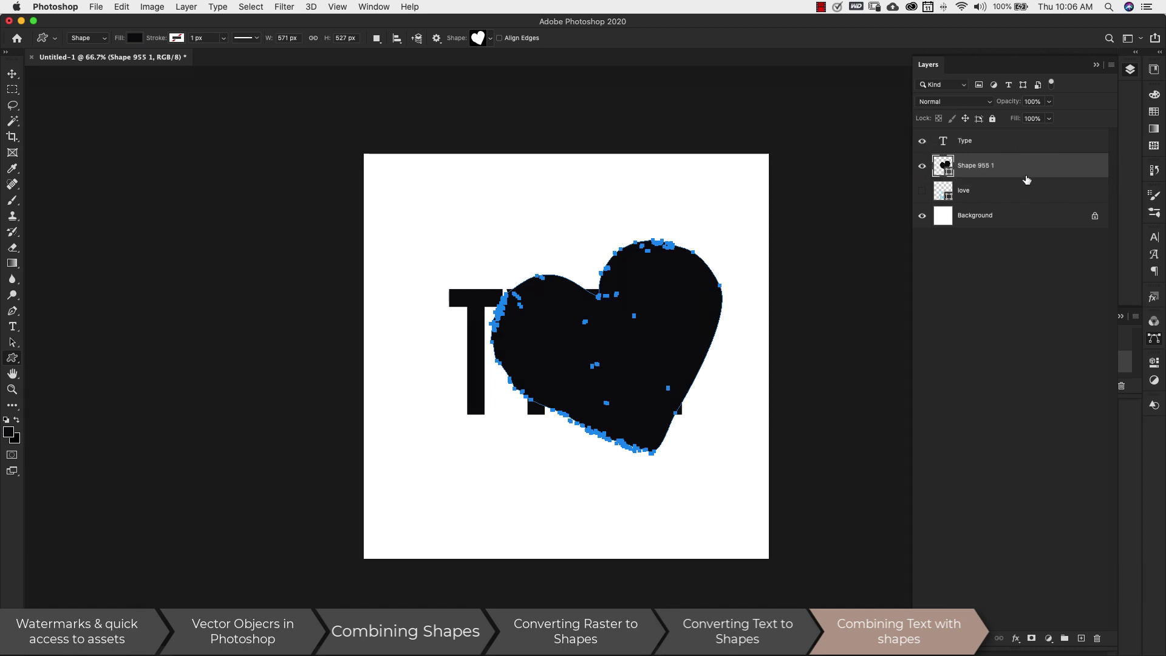
Select the Type layer with the heart and show the letters' Work Path in Paths
left_click(975, 141, "shift")
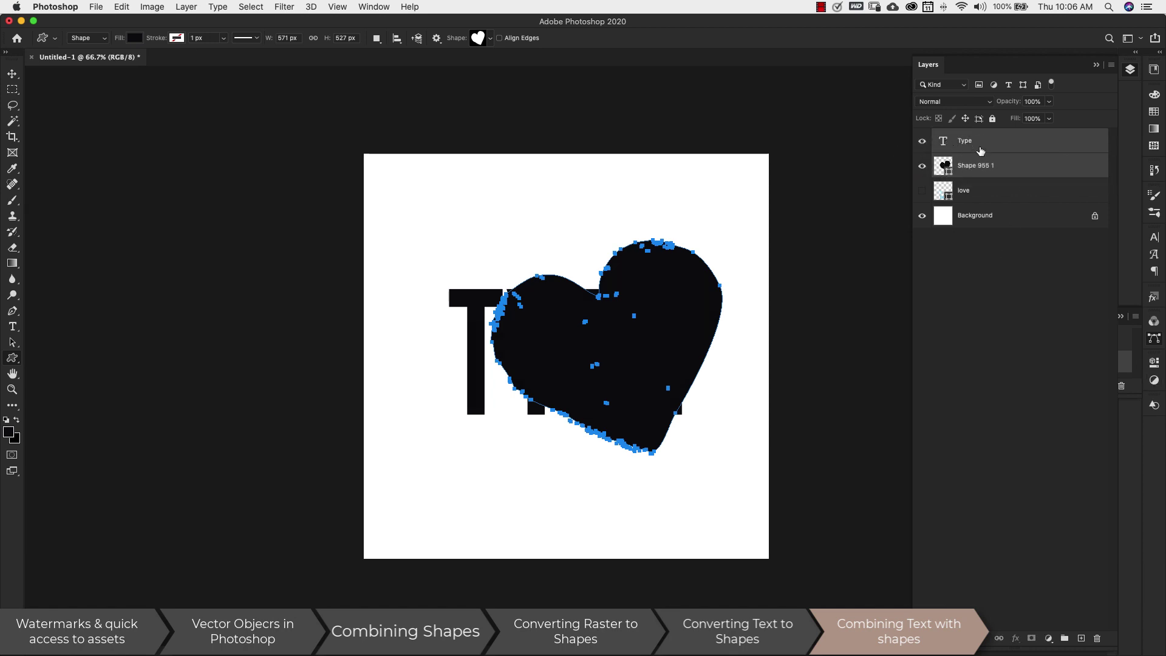
left_click(1153, 346)
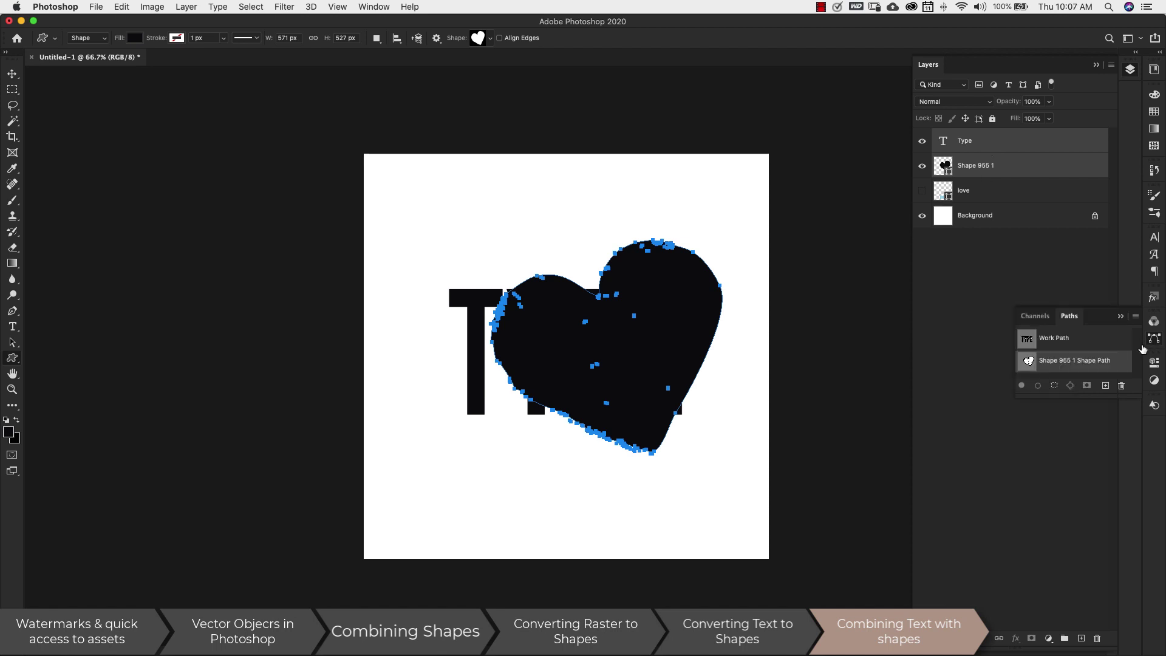
left_click(1054, 339)
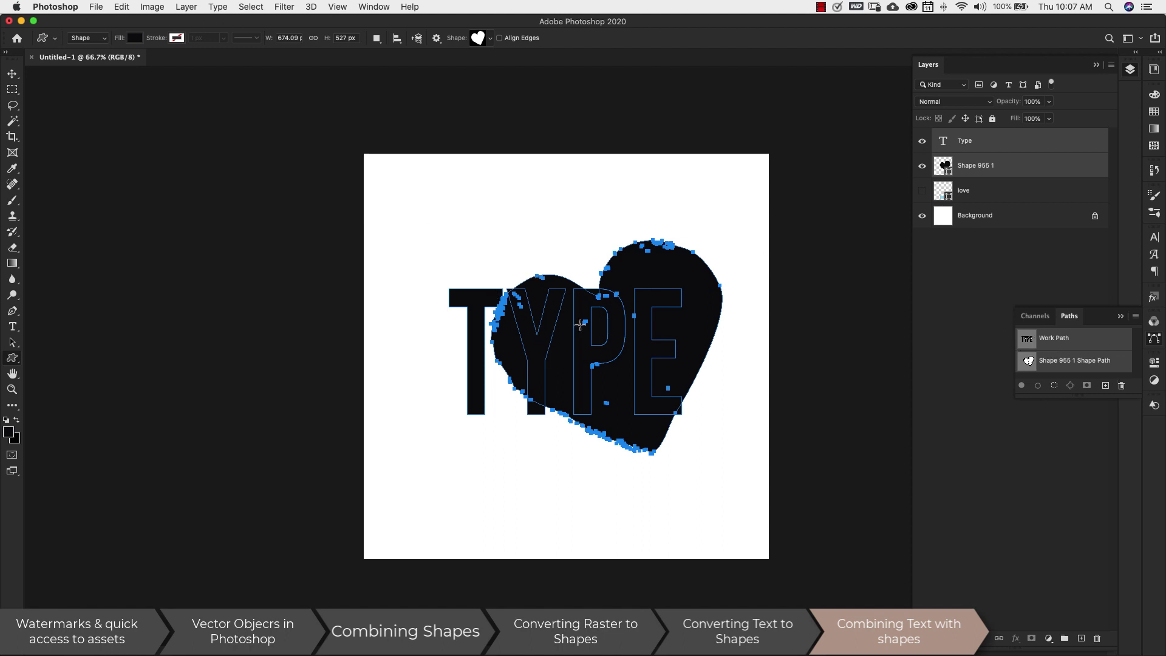
left_click(185, 7)
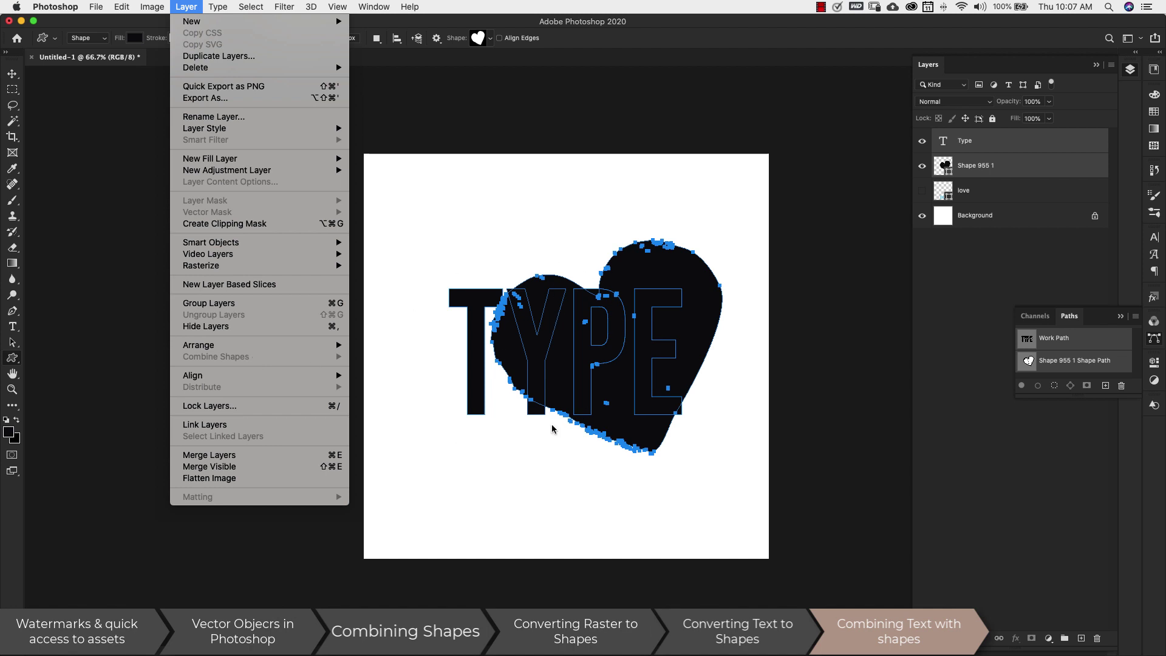
mouse_move(219, 7)
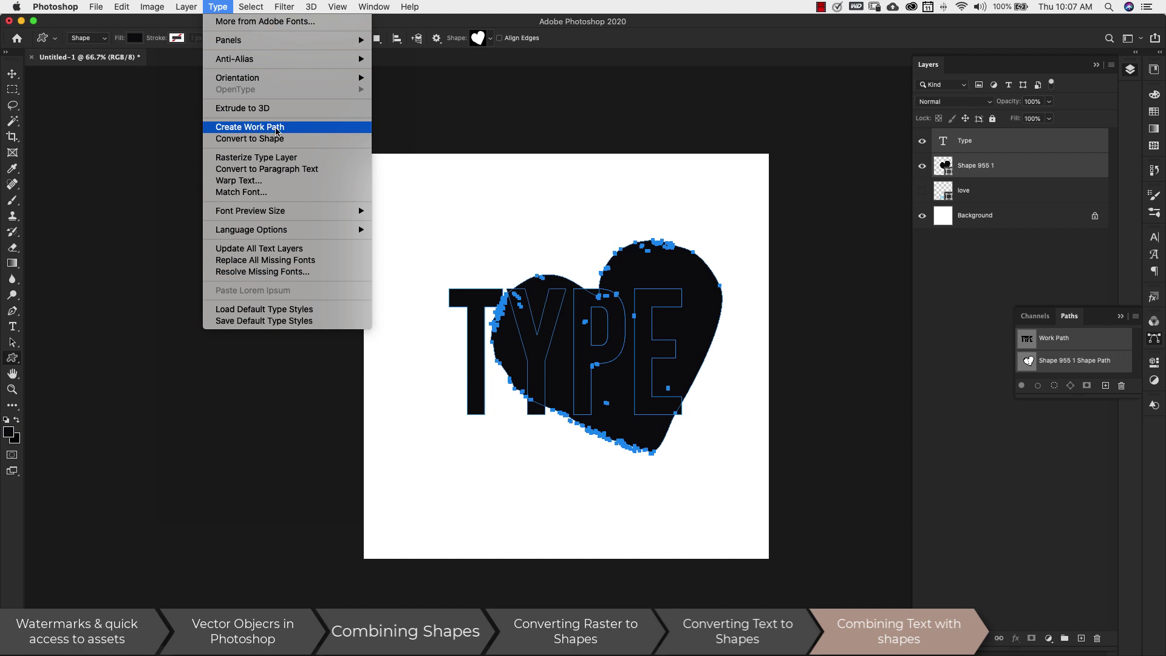
left_click(672, 500)
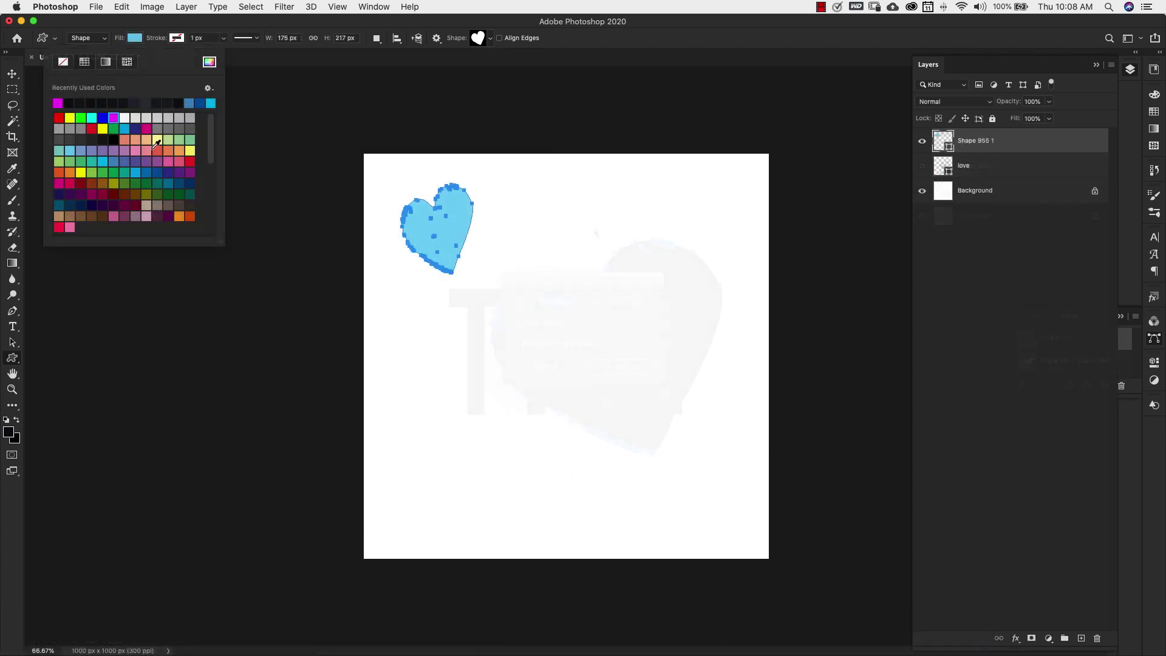
Turn the small heart pink, then stamp a large Shape 956 TYPE shape over the canvas centre
left_click(156, 144)
left_click(490, 38)
left_click(480, 111)
left_click_drag(486, 225, 755, 455)
Change the large TYPE shape's fill colour and deselect the layers to view the result
left_click(134, 37)
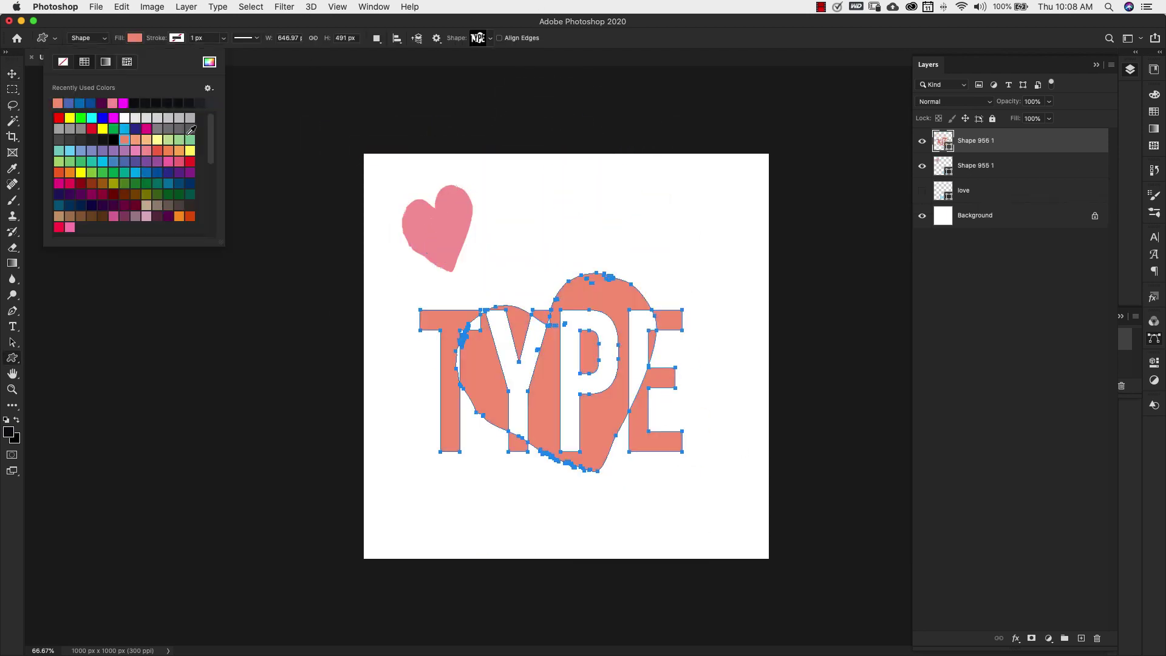
left_click(157, 161)
left_click(1039, 224)
left_click(978, 140)
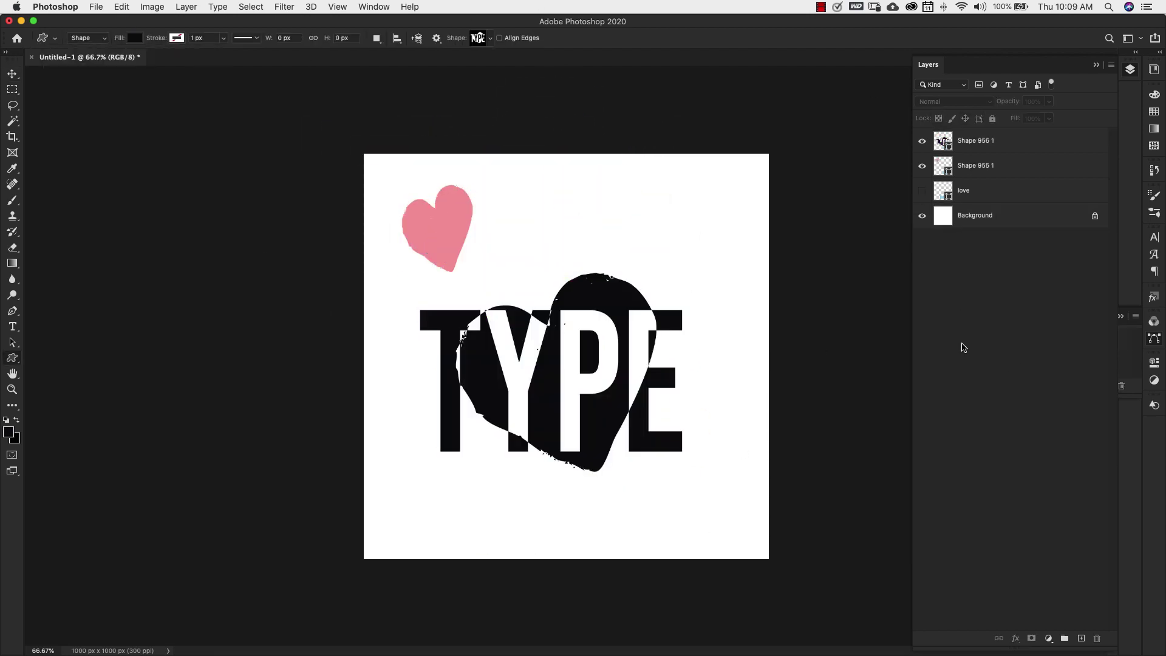